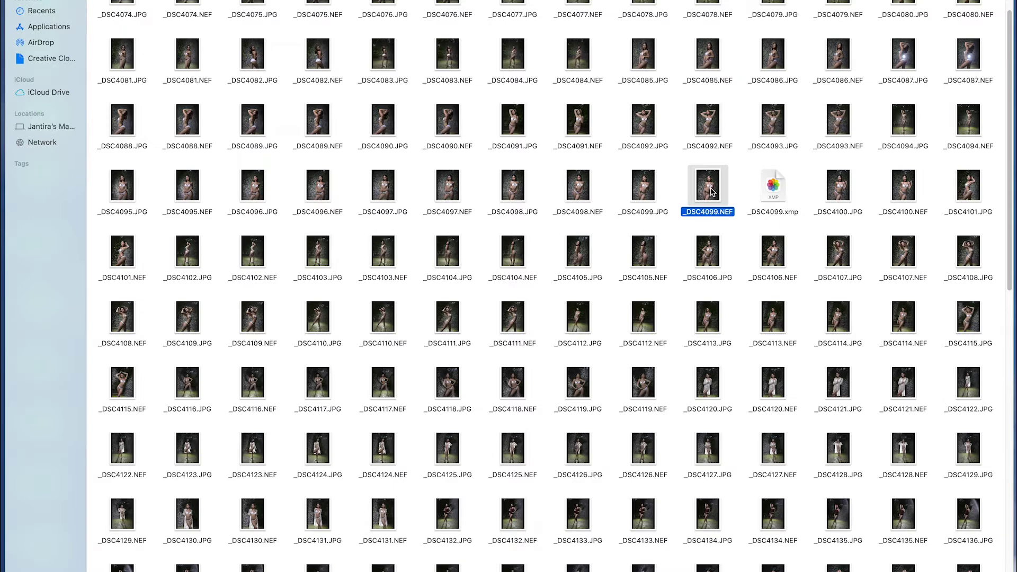
- Open the raw photo _DSC4099.NEF from the image folder in Photoshop's Camera Raw
left_click(749, 178)
left_click(708, 186)
left_click_drag(709, 186, 842, 566)
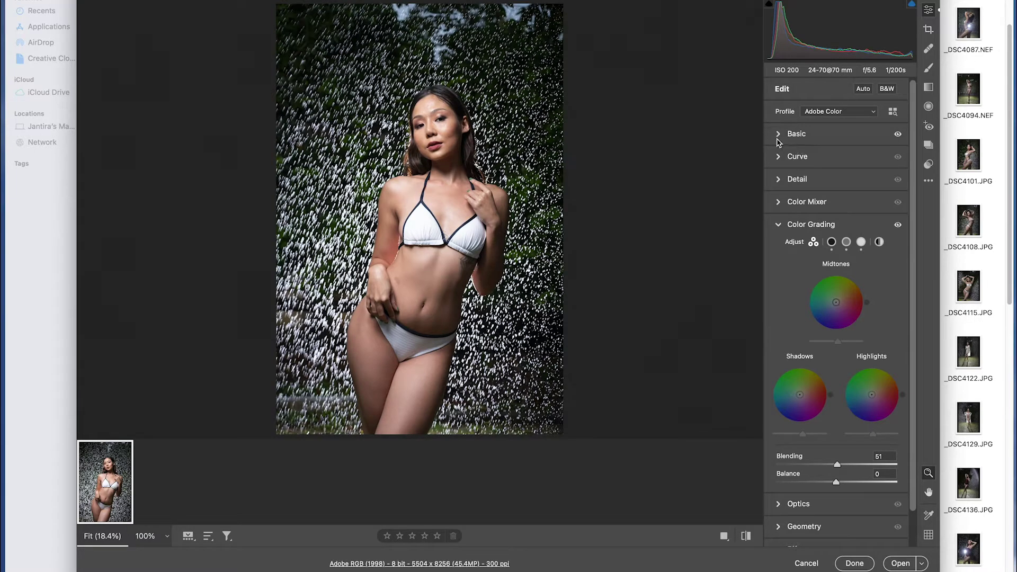
- Set the raw photo's Shadows to +30 and Exposure to +0.20, and open it in Photoshop
left_click(778, 137)
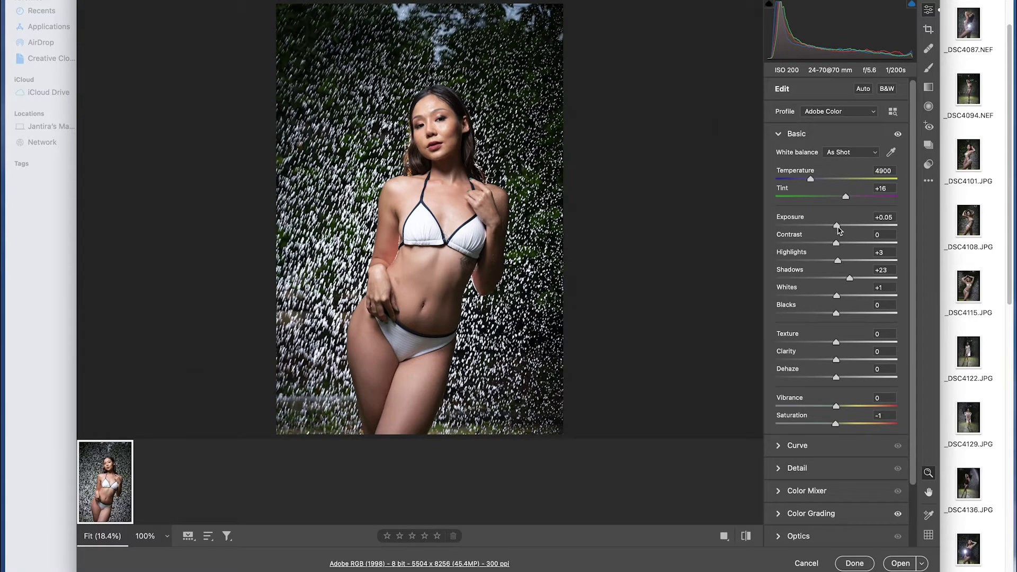
left_click_drag(852, 280, 840, 285)
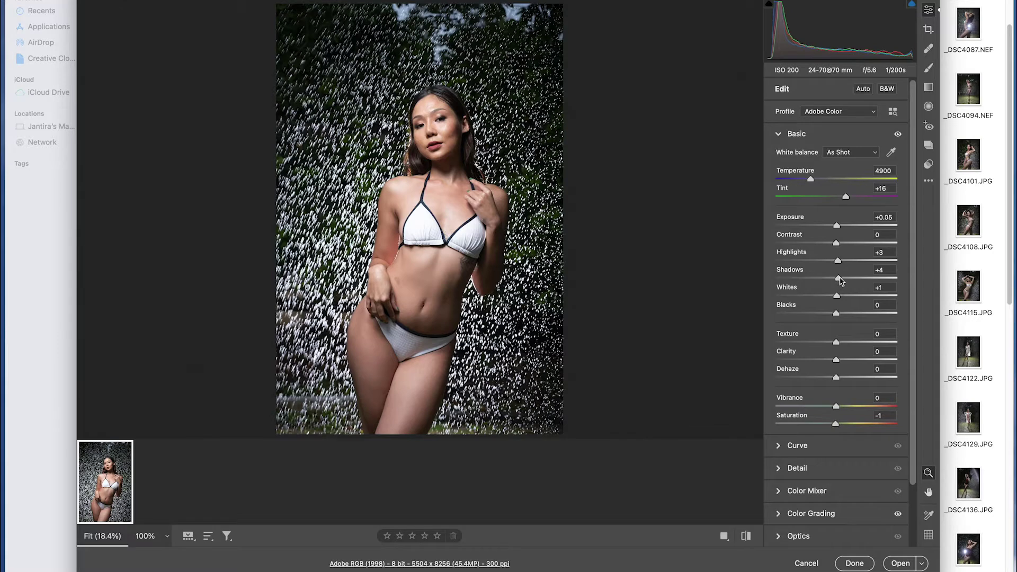
left_click_drag(842, 282, 858, 288)
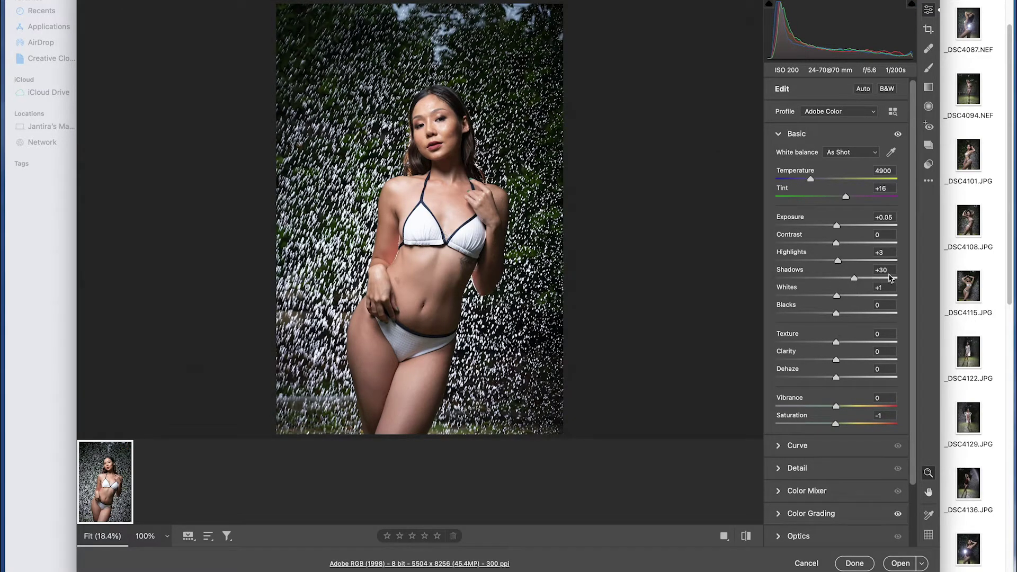
left_click(838, 298)
left_click_drag(838, 226, 840, 231)
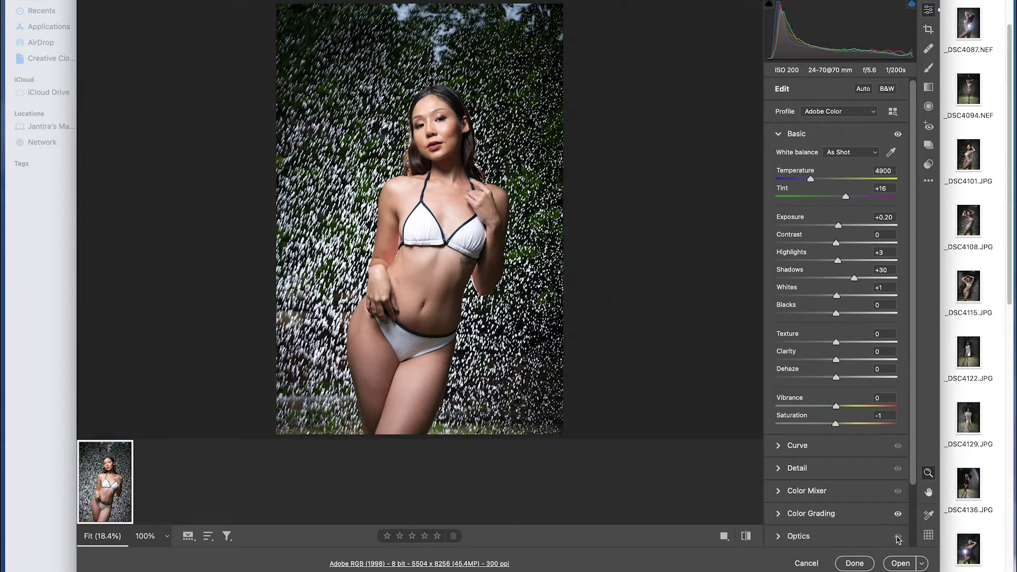
left_click(901, 564)
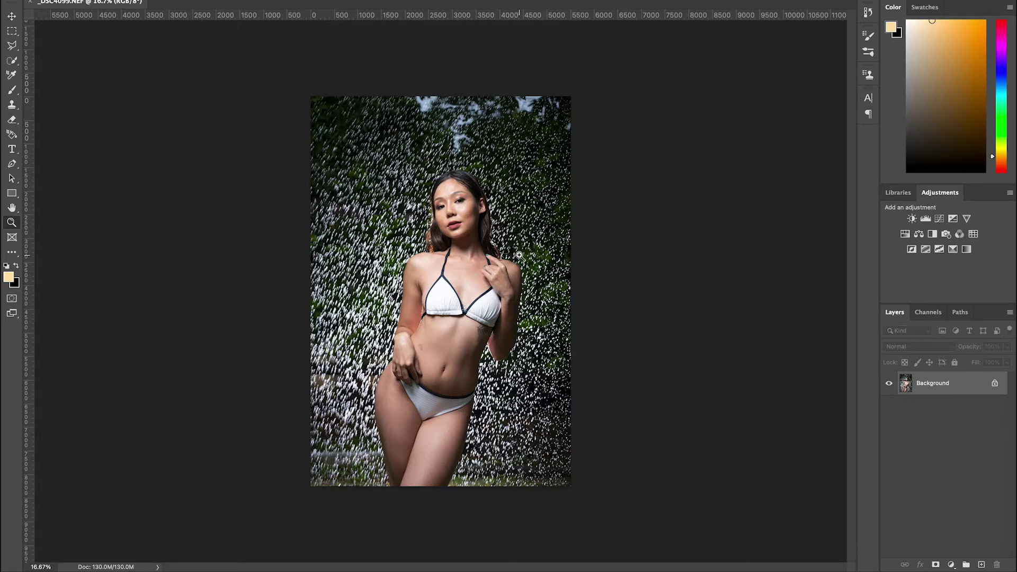
- Crop a thin strip off the photo's edges by pulling in its upper-left corner with the Crop tool
left_click(12, 252)
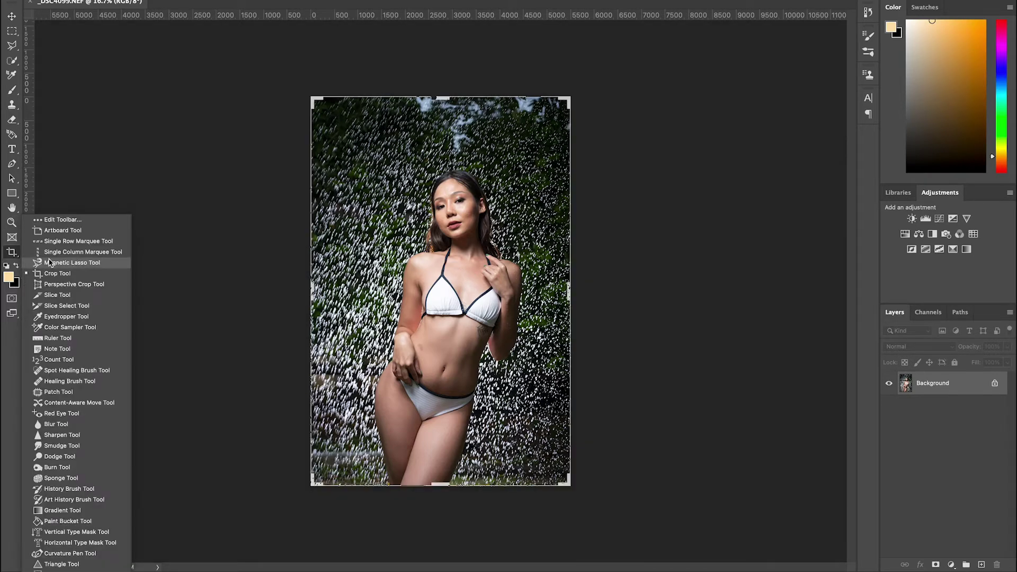
left_click(67, 275)
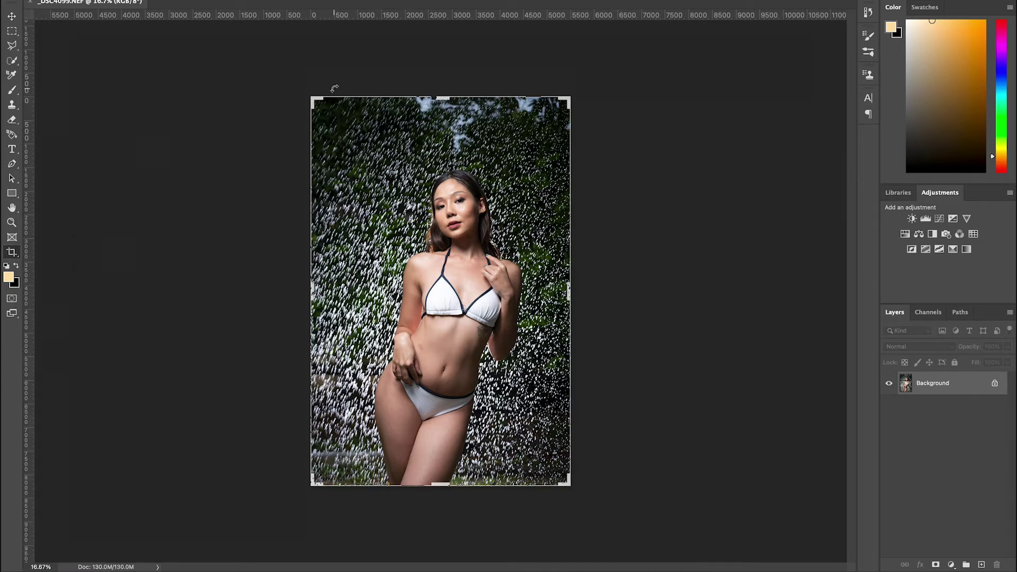
left_click_drag(312, 99, 317, 113)
key("v")
- Examine the skin texture and blemishes on the model's face up close at 100% magnification
left_click(12, 222)
left_click(464, 267)
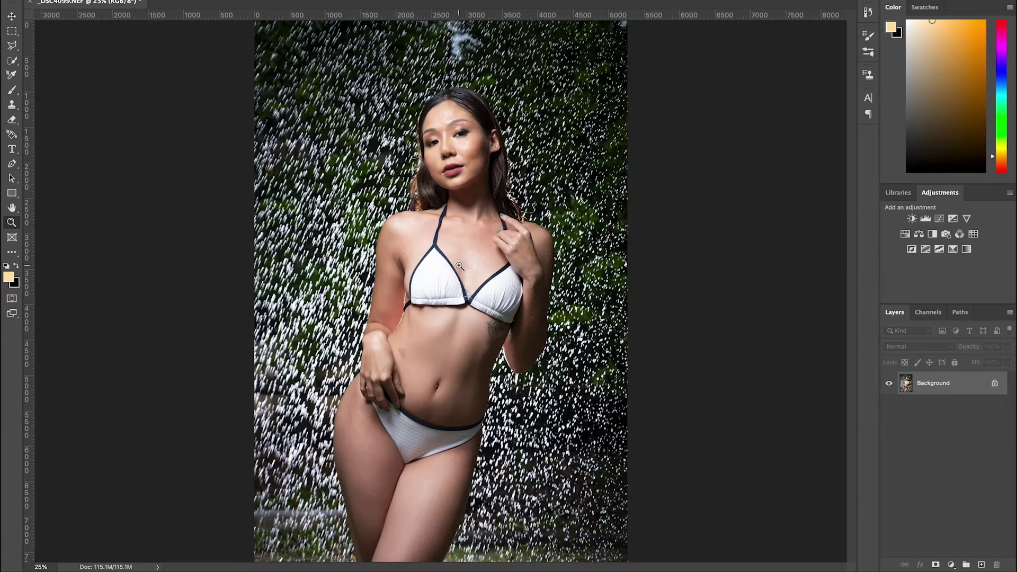
left_click(450, 130)
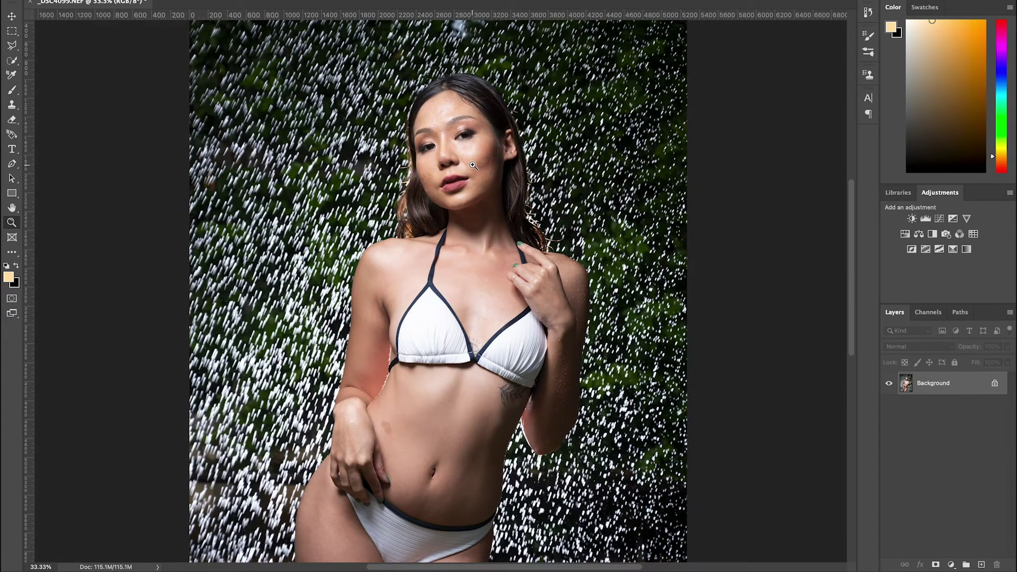
left_click(475, 163)
left_click(477, 162)
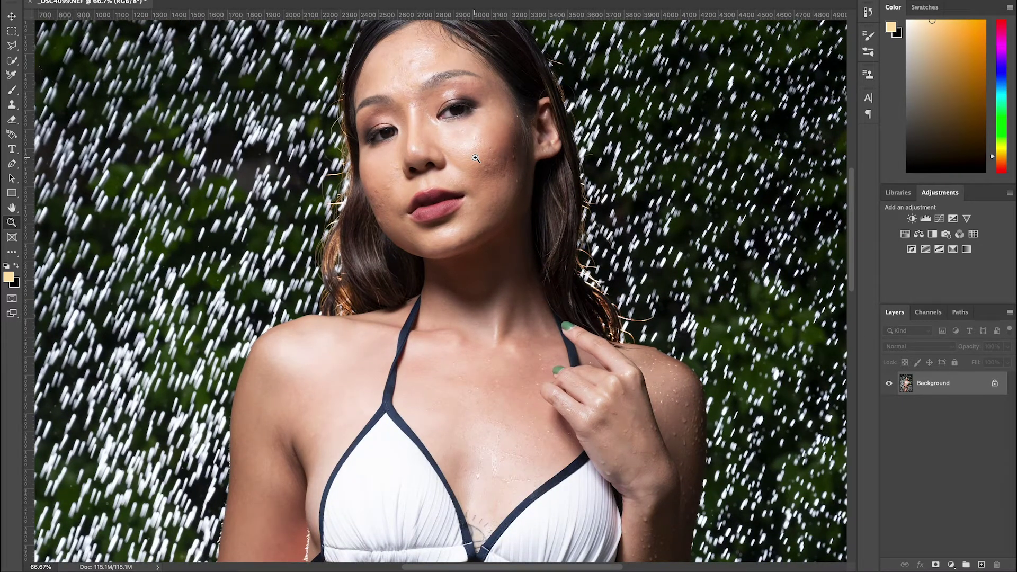
left_click(475, 157)
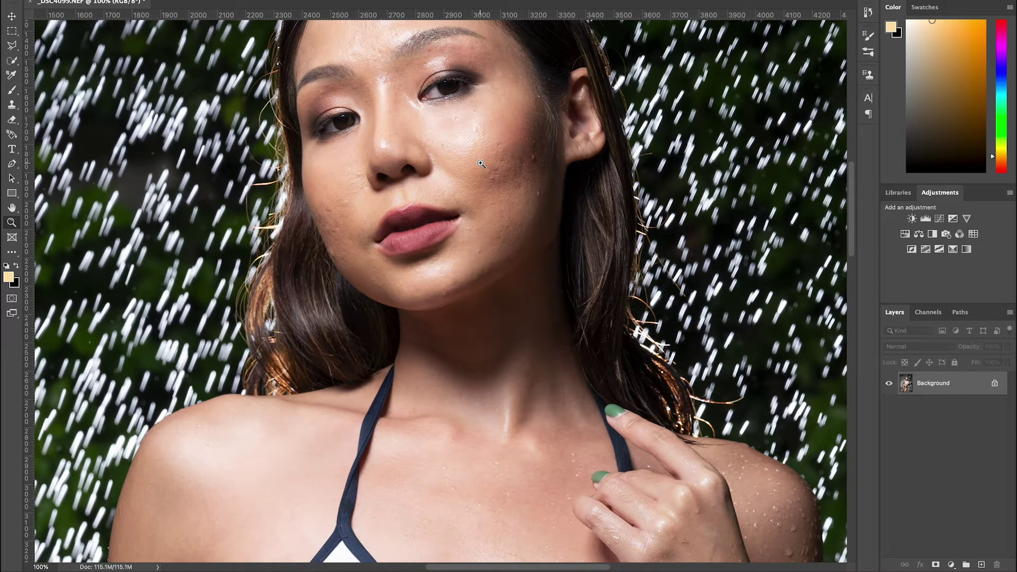
left_click_drag(480, 157, 477, 223)
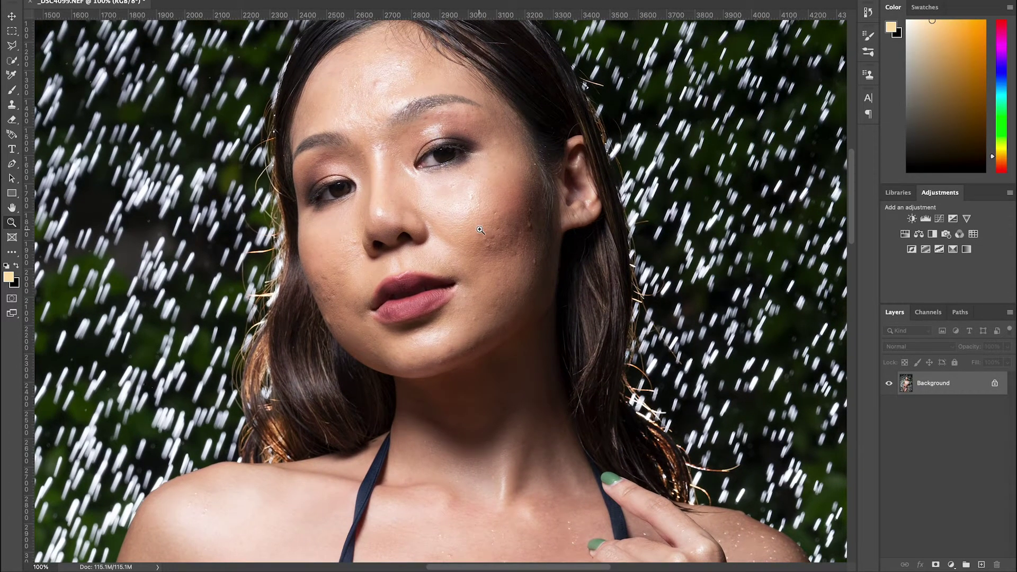
left_click(481, 265, "alt")
left_click(476, 302, "alt")
left_click(476, 303, "alt")
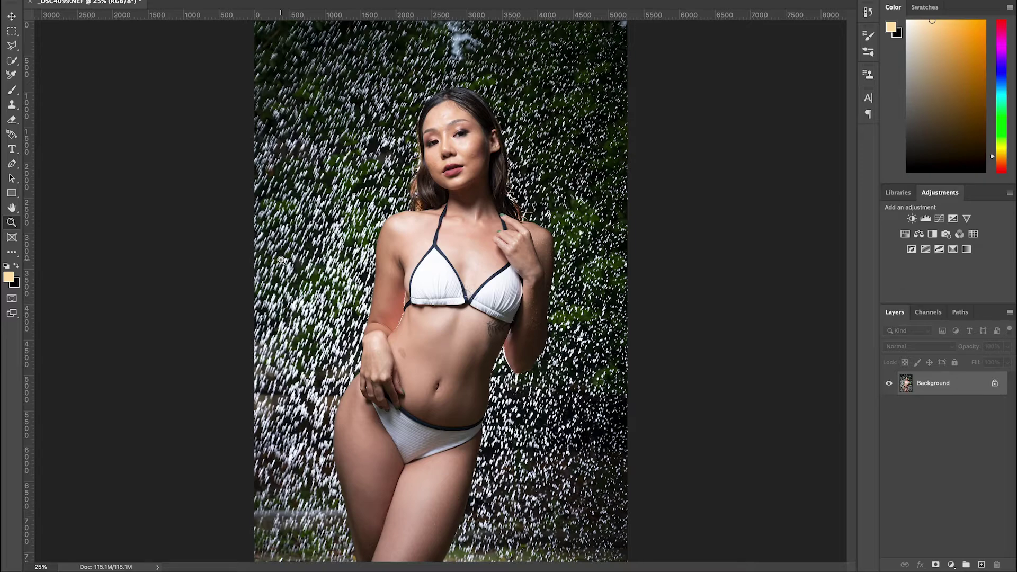
left_click(461, 181)
left_click(462, 179)
left_click(466, 137)
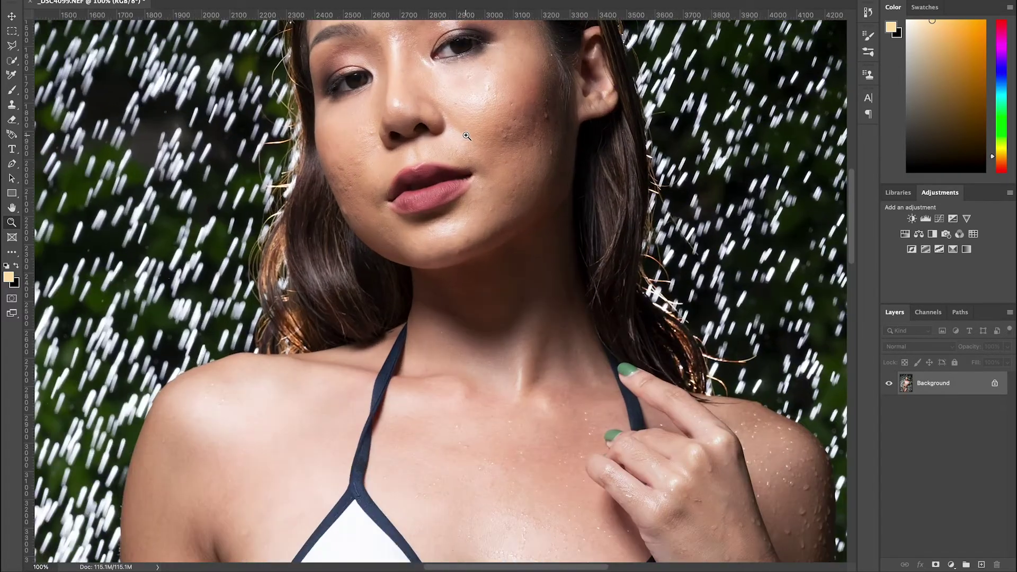
left_click_drag(459, 159, 477, 242)
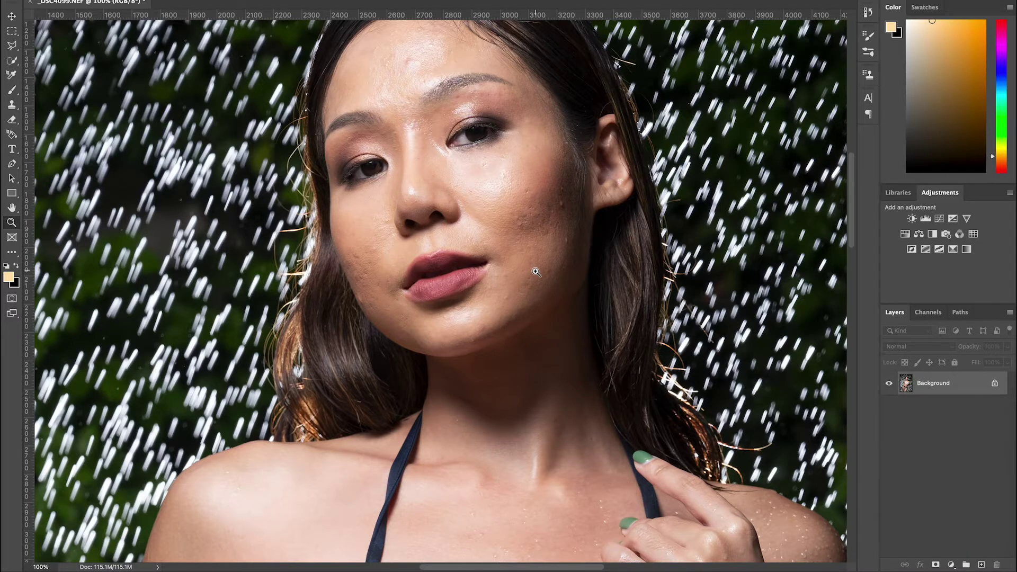
scroll(534, 270, "down", 3)
left_click_drag(538, 297, 510, 244)
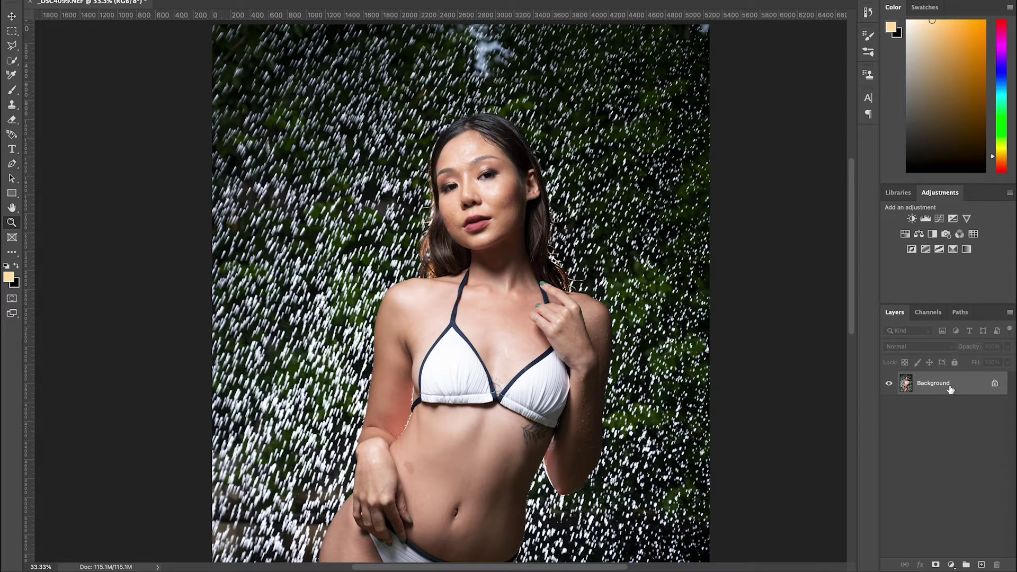
- Duplicate the Background layer twice and apply a Gaussian Blur with a 21.9-pixel radius to Layer 1
key("ctrl+j")
key("ctrl+j")
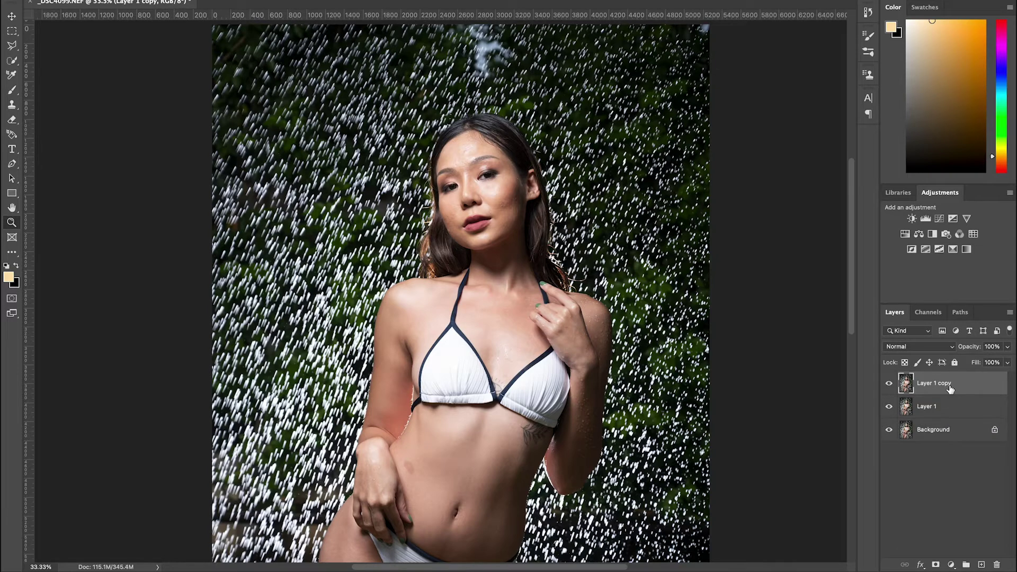
left_click(963, 413)
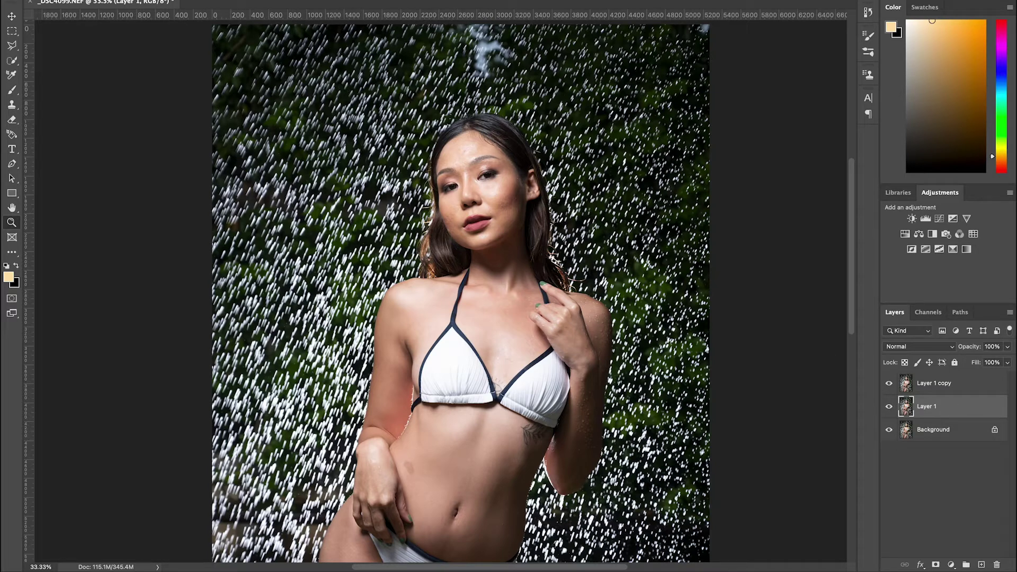
left_click(270, 0)
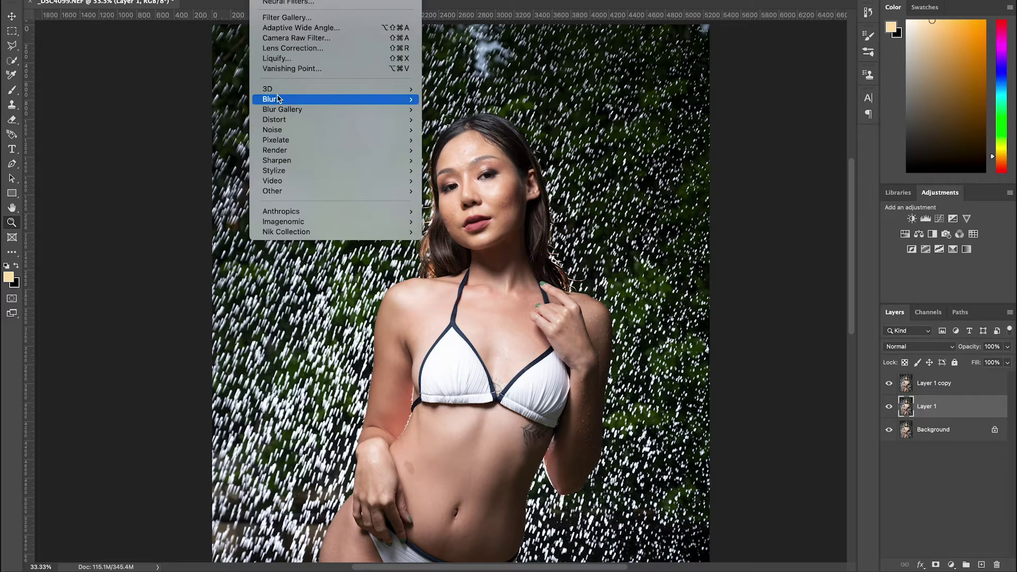
mouse_move(279, 101)
left_click(471, 141)
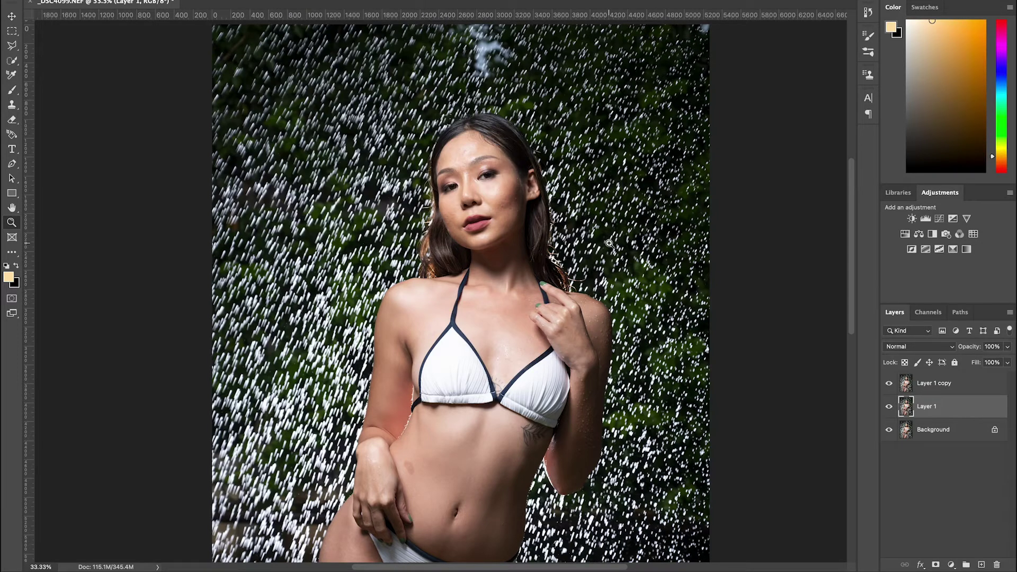
left_click_drag(786, 223, 784, 226)
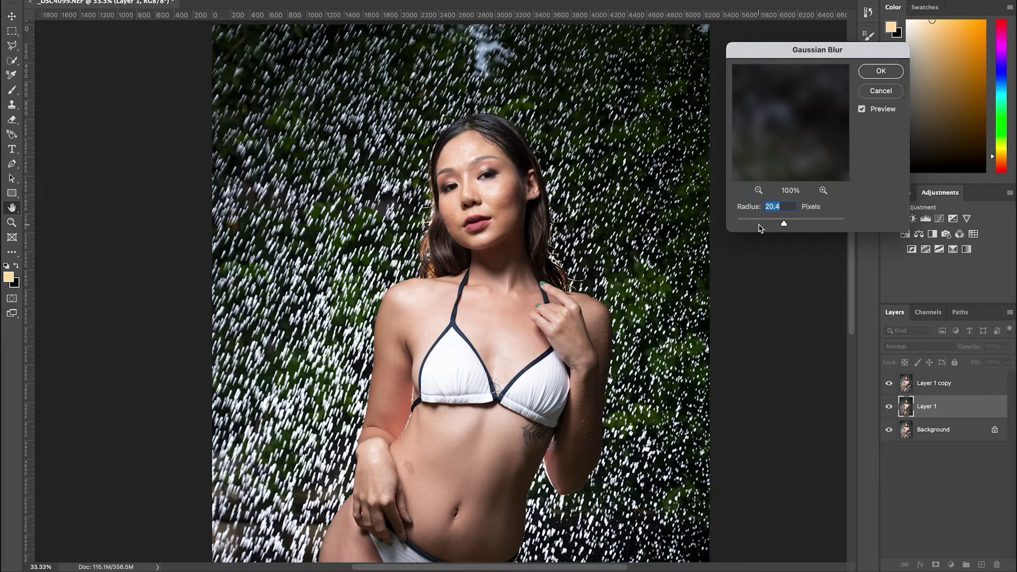
left_click_drag(785, 225, 785, 225)
mouse_move(784, 142)
left_mouse_down()
mouse_move(794, 127)
mouse_move(766, 126)
mouse_move(789, 142)
left_mouse_up()
left_click_drag(766, 146, 802, 139)
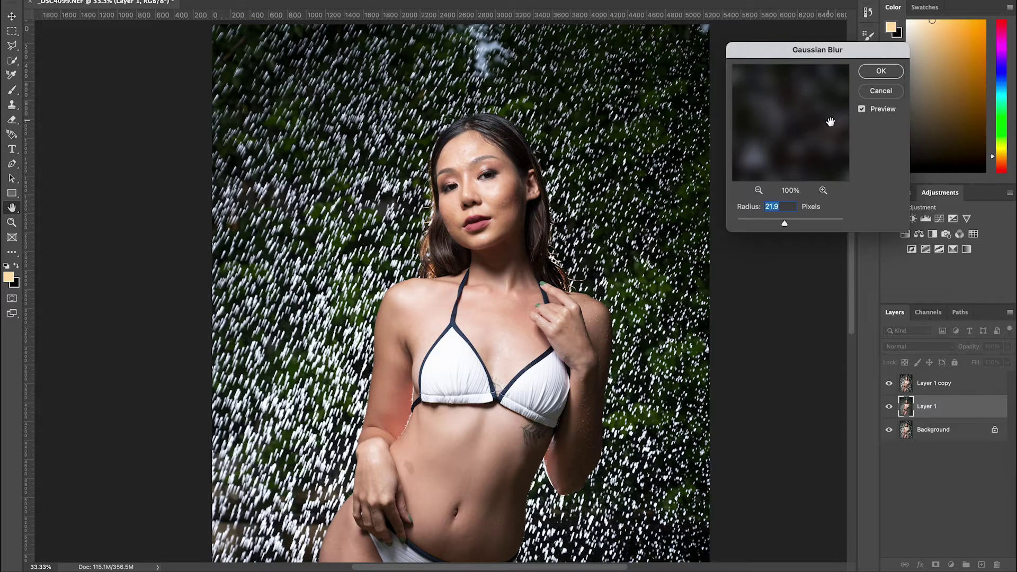
left_click(882, 72)
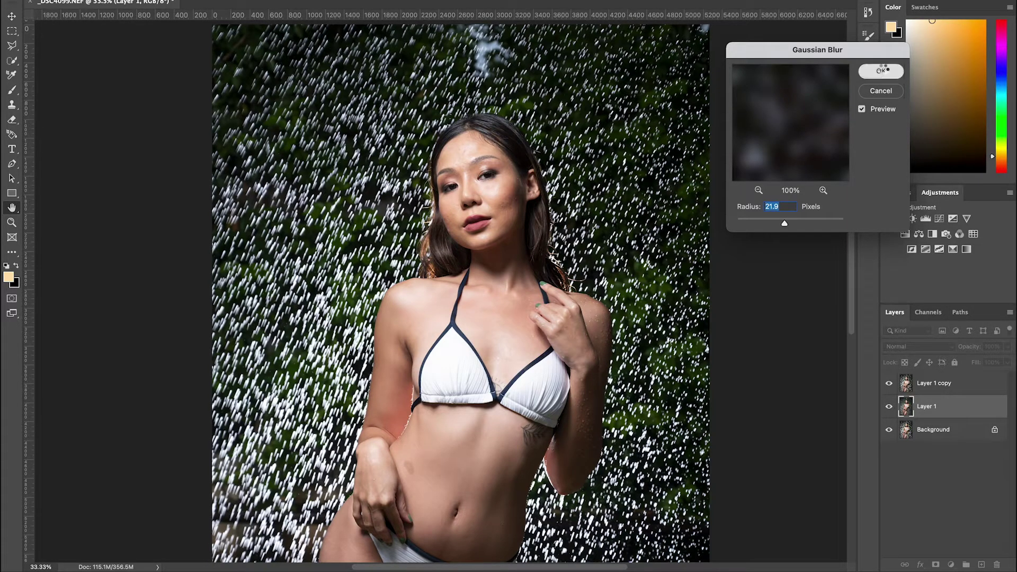
- Try Apply Image on Layer 1 copy with Layer 1 as source, Multiply blending and 100% opacity, and undo it
left_click(968, 383)
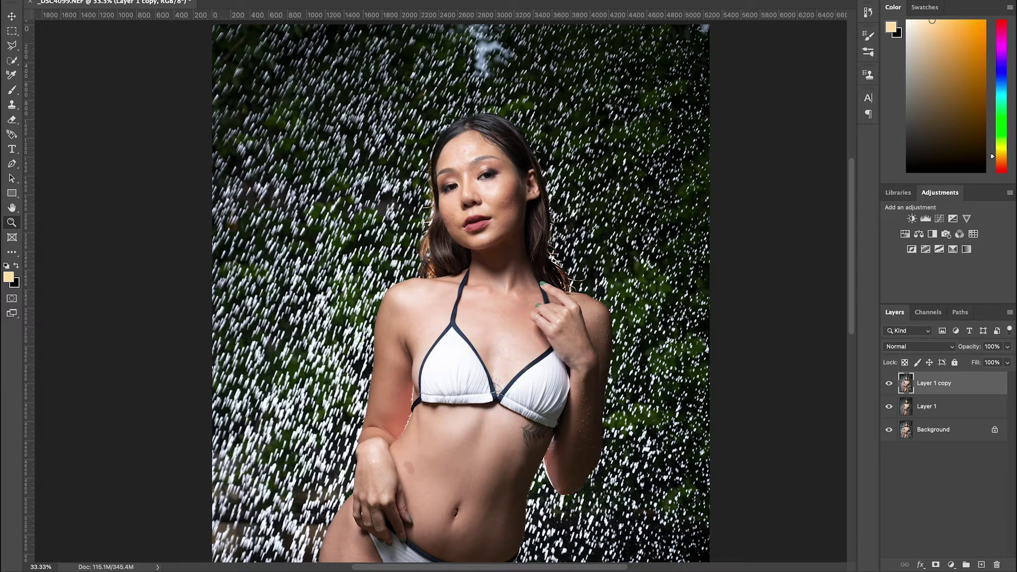
left_click(135, 1)
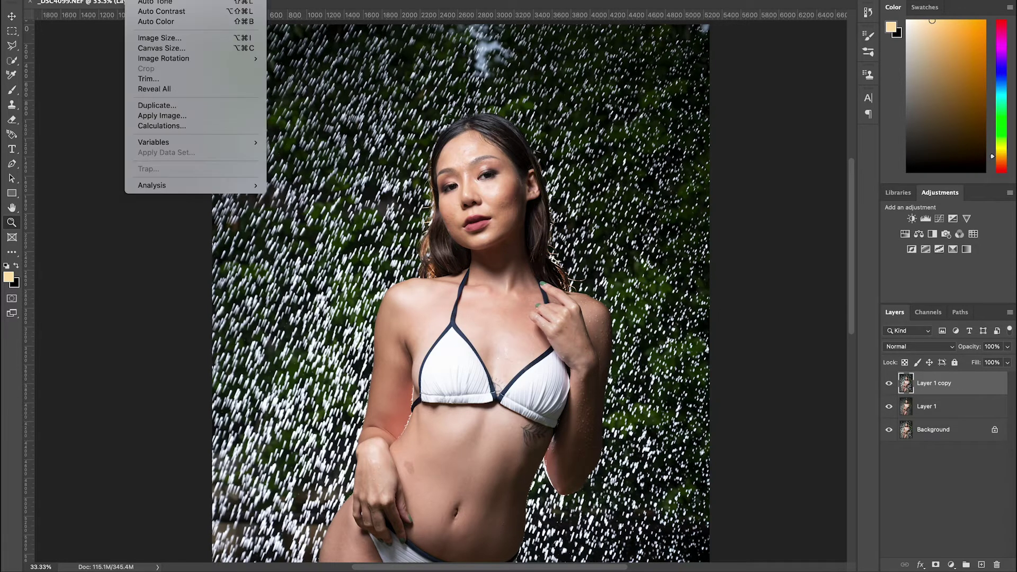
left_click(188, 118)
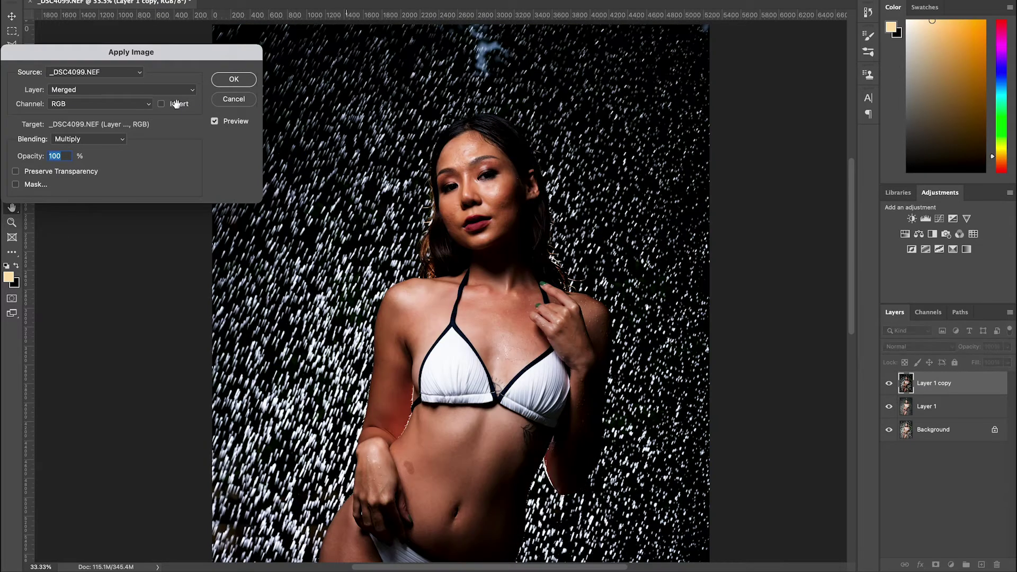
left_click(188, 91)
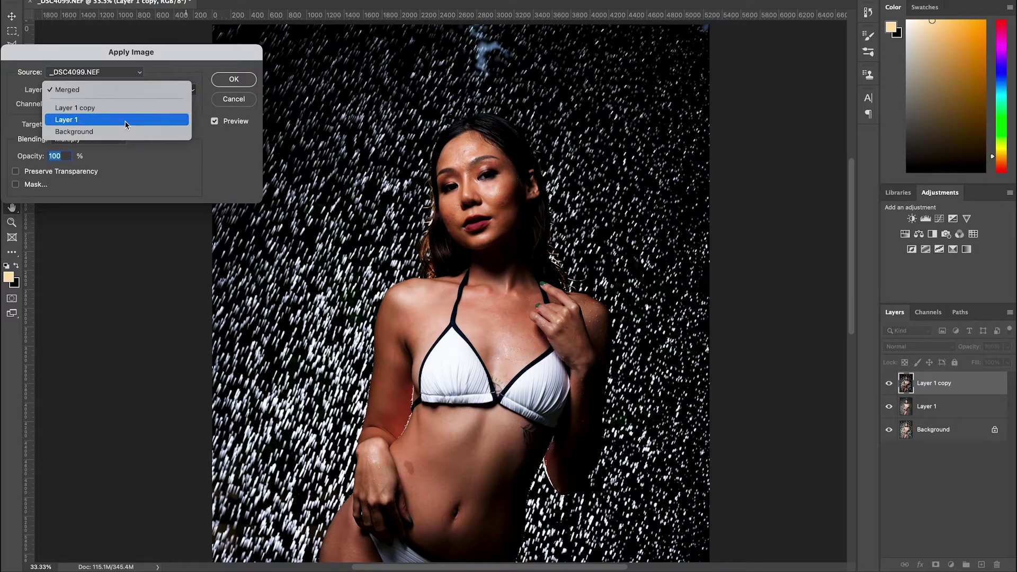
left_click(120, 90)
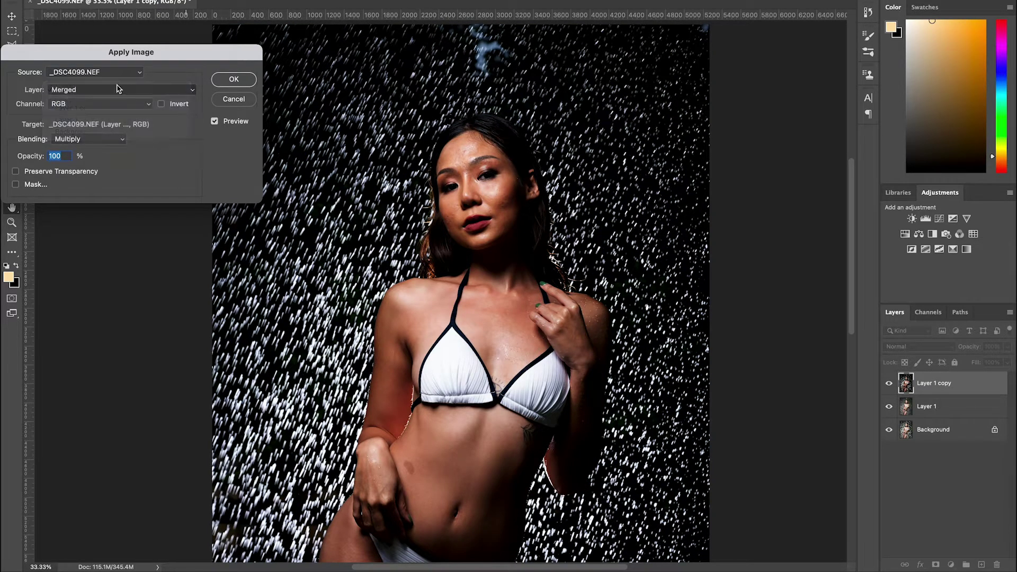
left_click(192, 90)
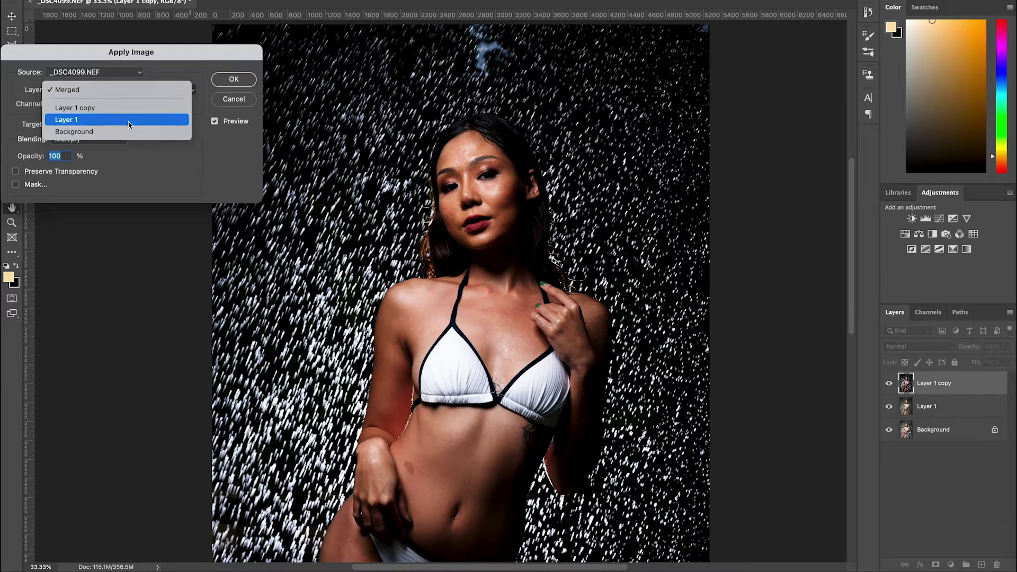
left_click(127, 121)
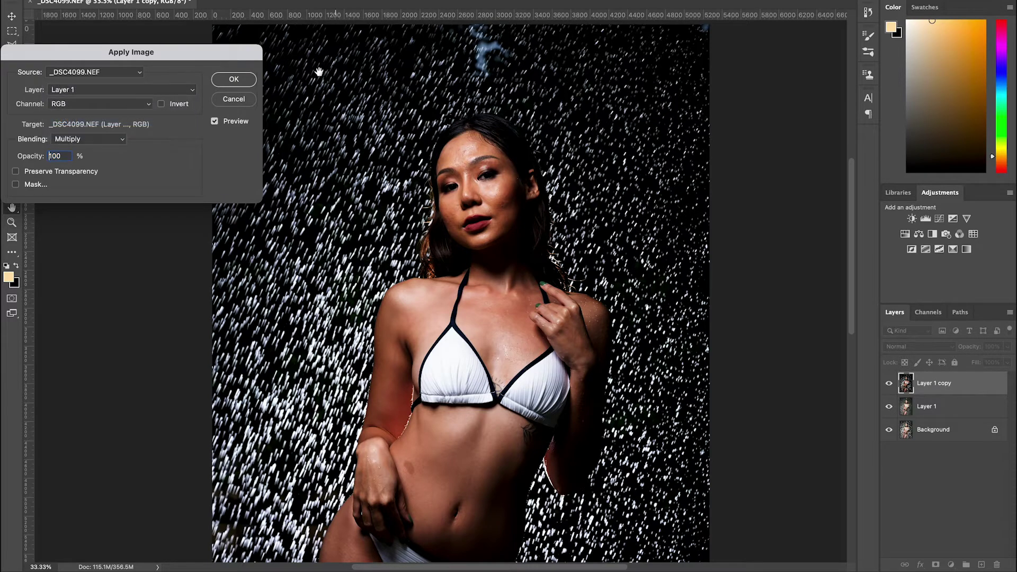
left_click(233, 80)
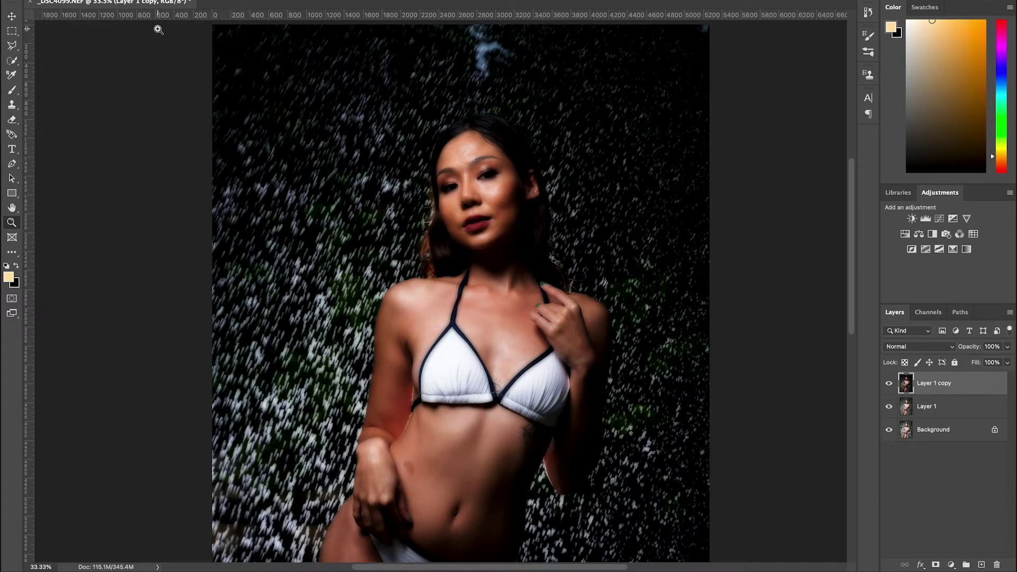
key("ctrl+z")
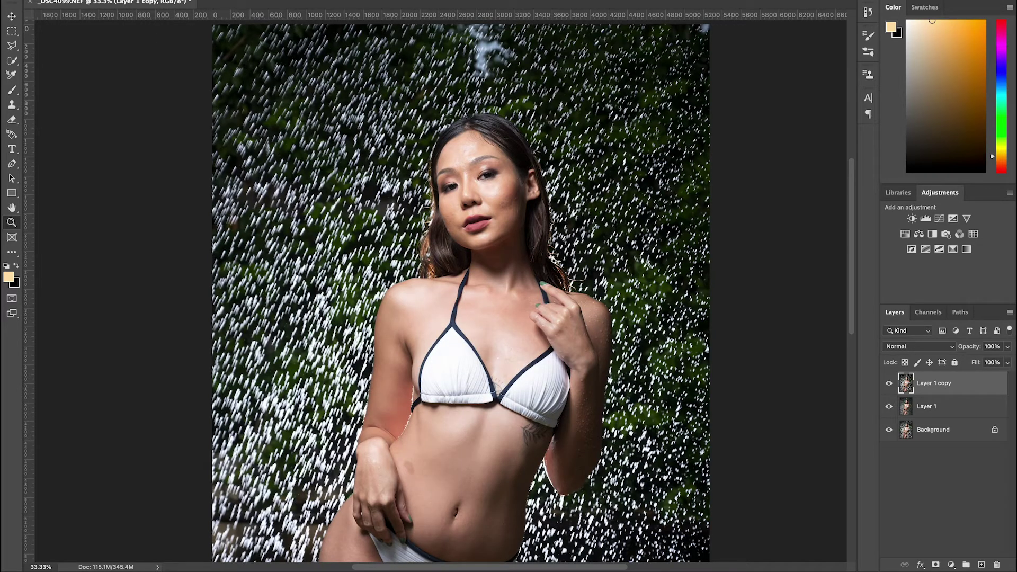
- Apply Layer 1 to Layer 1 copy with Apply Image using Subtract, scale 2 and offset 128, and set the copy's blend mode to Linear Light
left_click(139, 1)
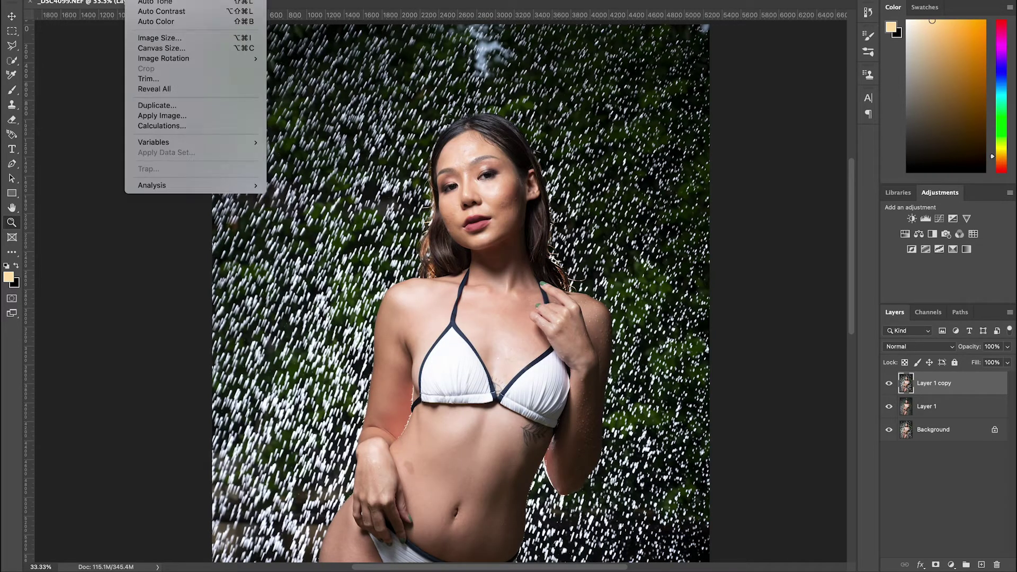
left_click(169, 116)
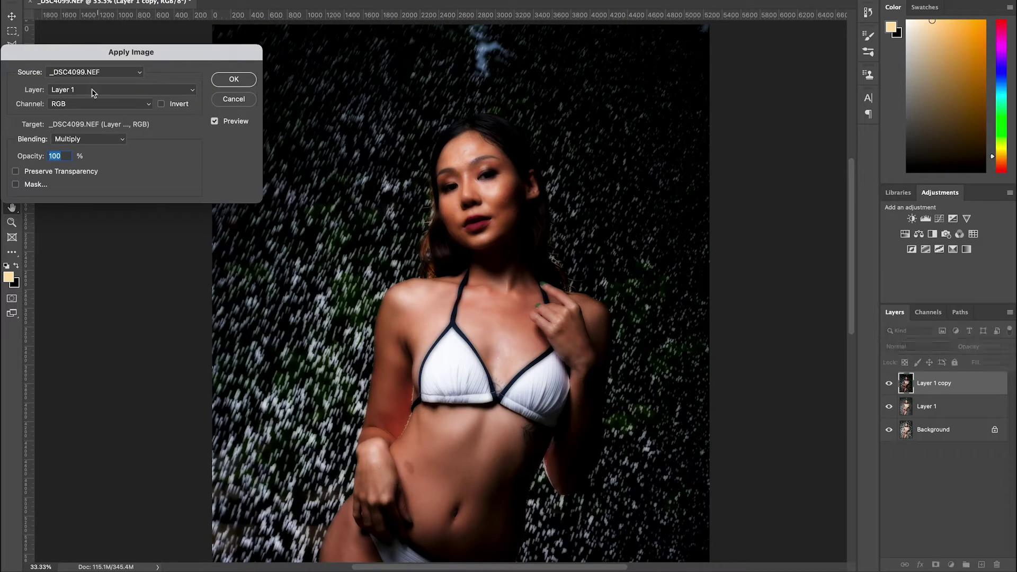
left_click(121, 139)
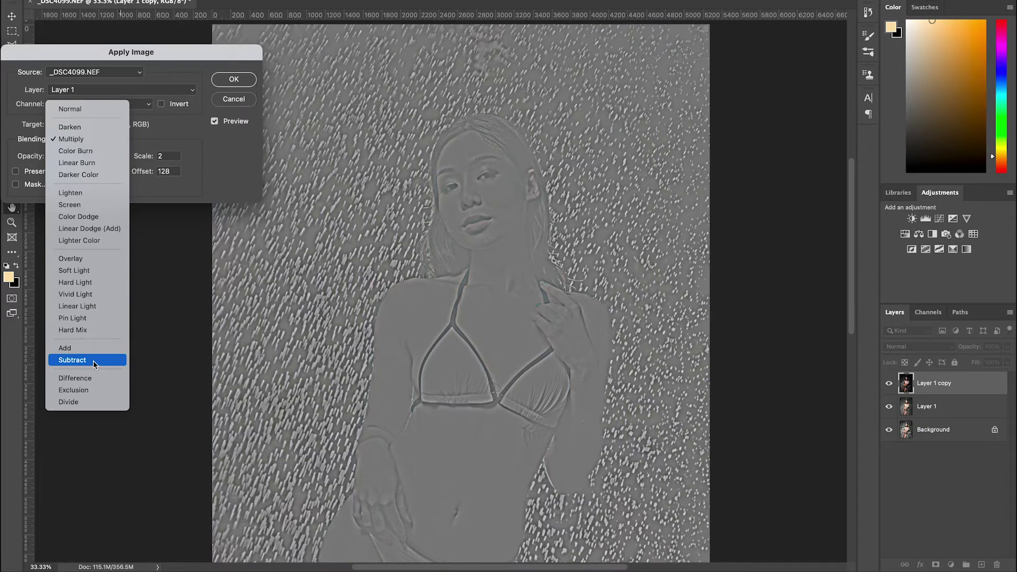
left_click(93, 360)
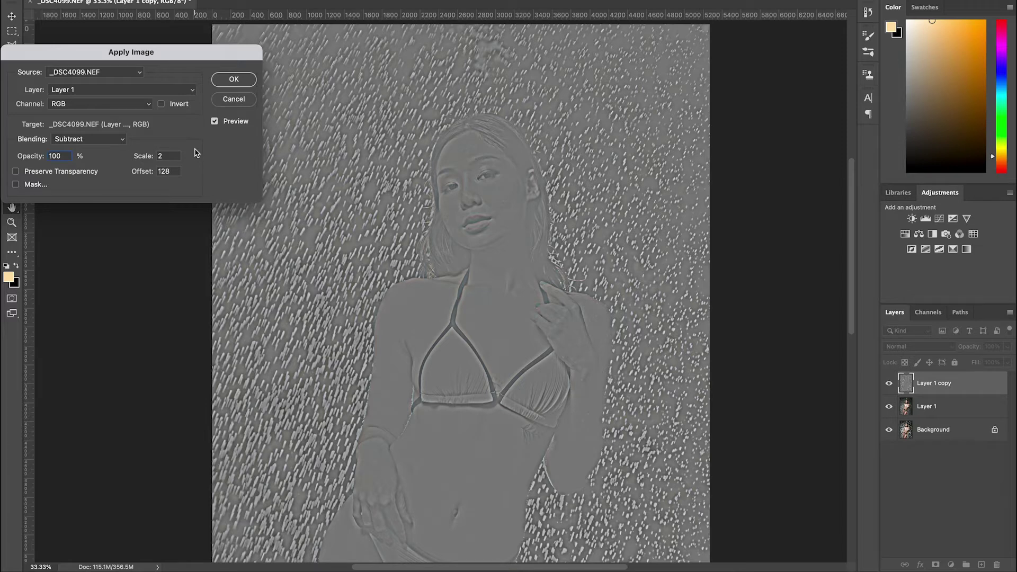
left_click(241, 81)
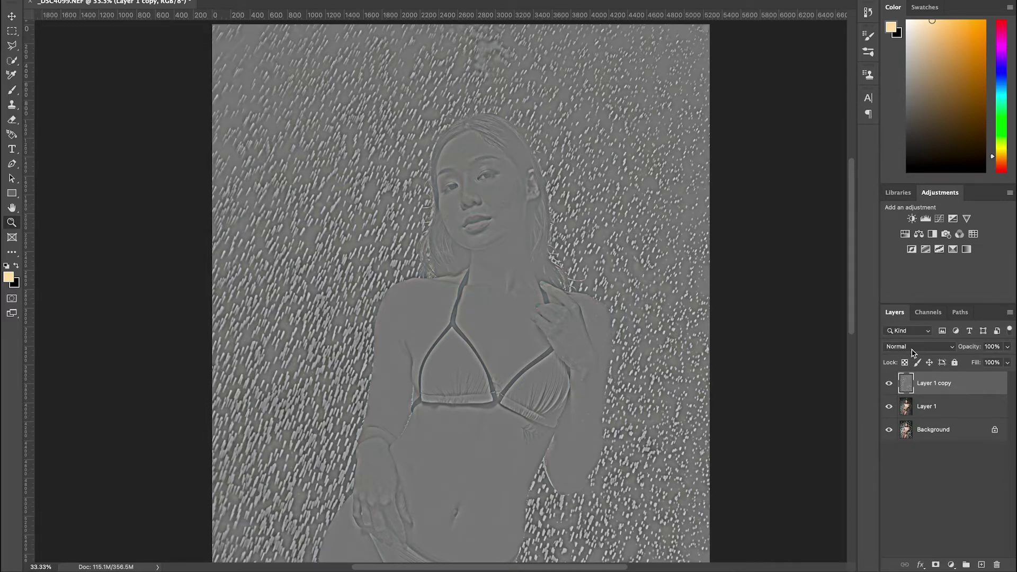
left_click(951, 349)
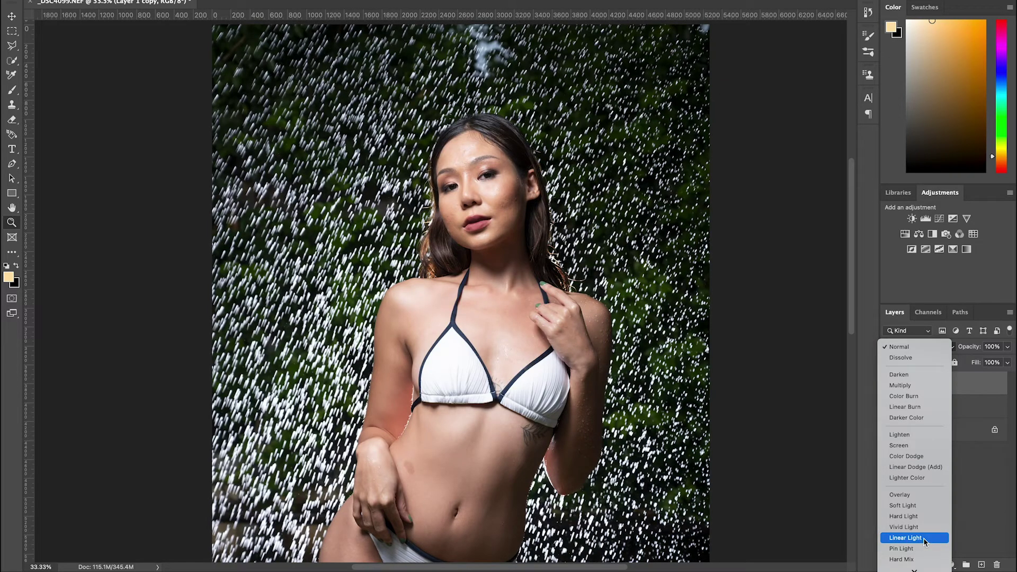
left_click(924, 542)
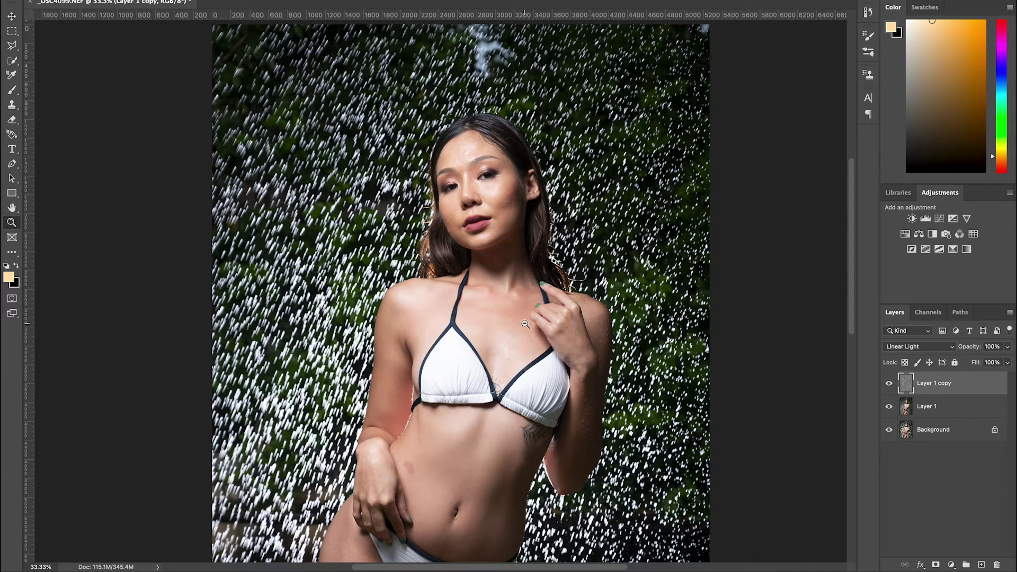
- Add a new empty layer directly above Layer 1, below the Linear Light layer
left_click(479, 254, "alt")
left_click(463, 170)
left_click(463, 170)
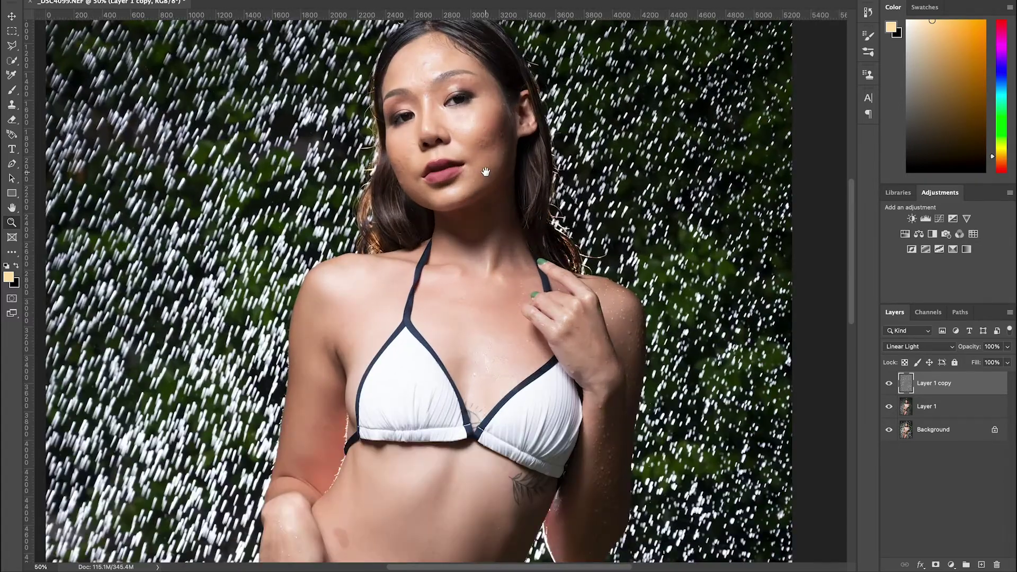
left_click_drag(652, 240, 627, 341)
left_click(954, 413)
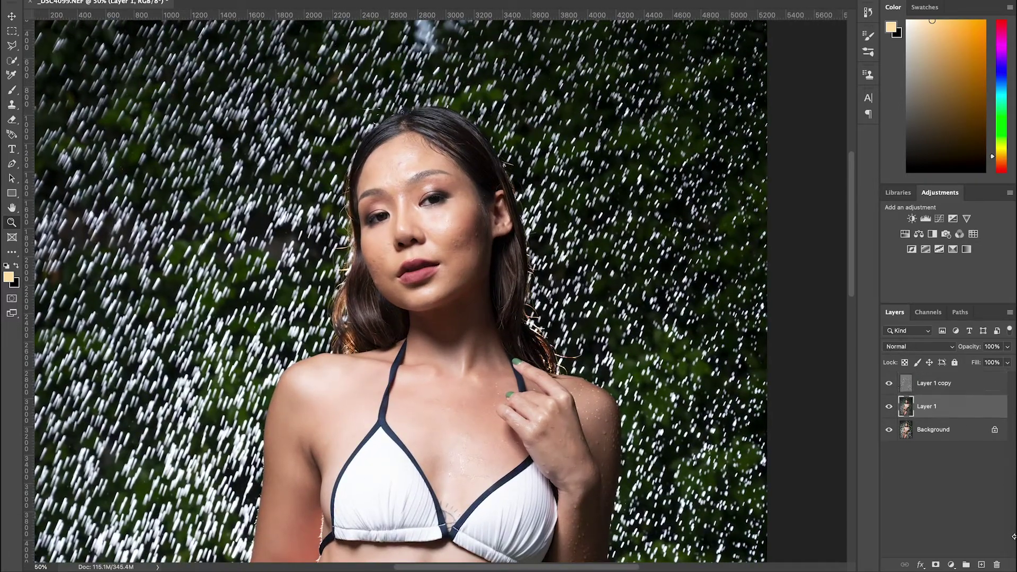
left_click(981, 565)
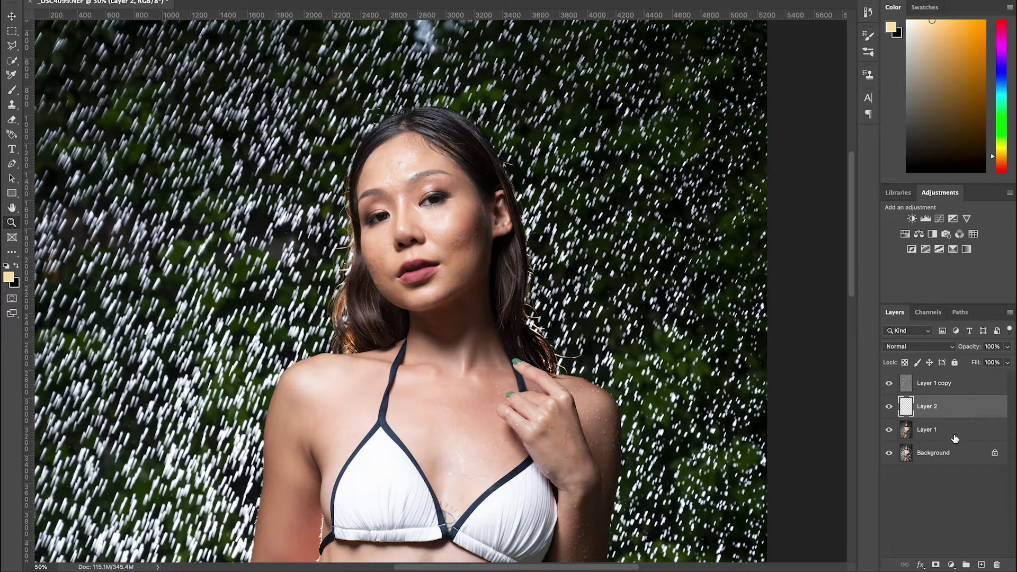
- Rename Layer 1 as "blur" and Layer 1 copy as "texture"
left_click(444, 231)
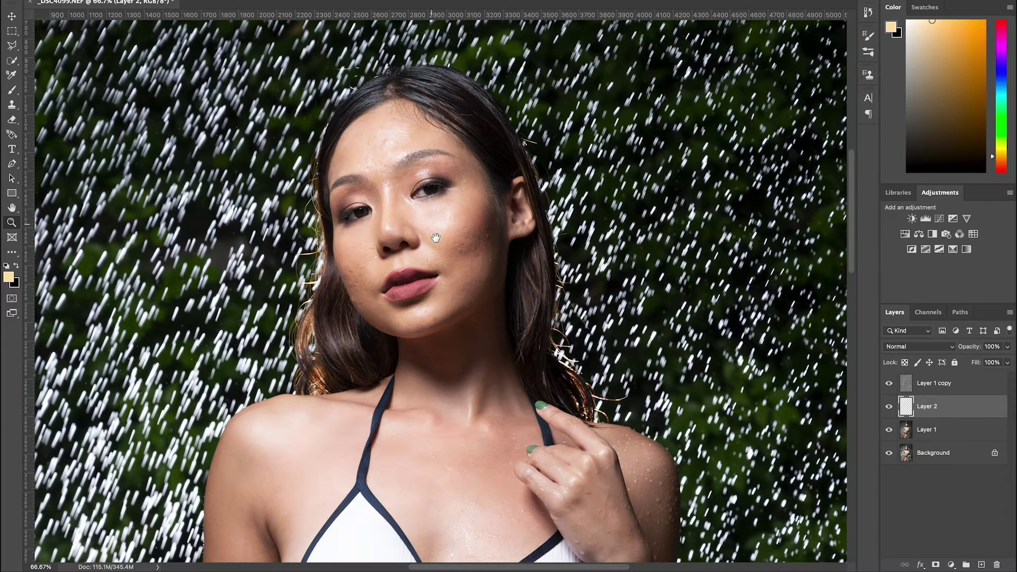
left_click_drag(432, 224, 437, 240)
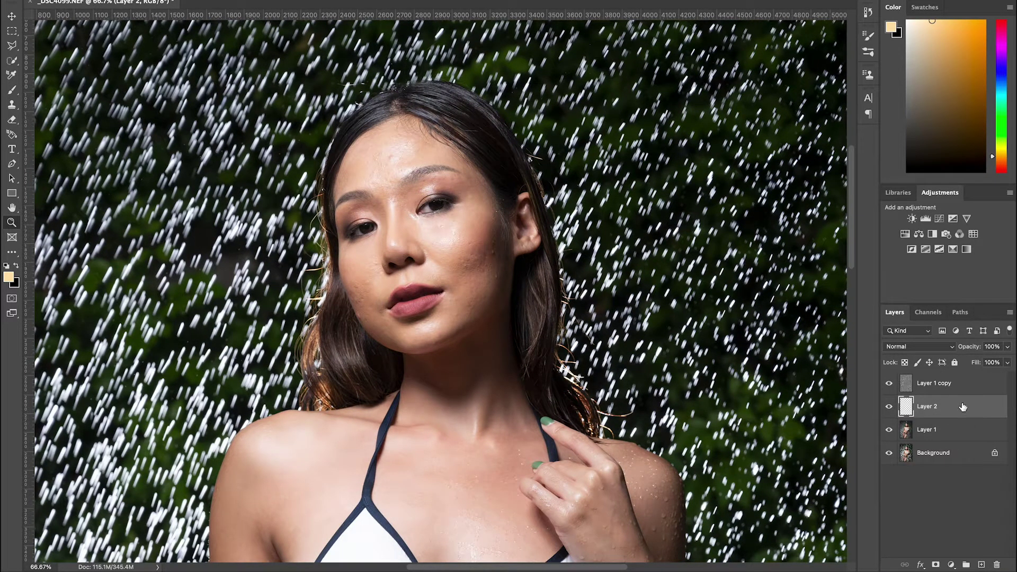
left_click(932, 436)
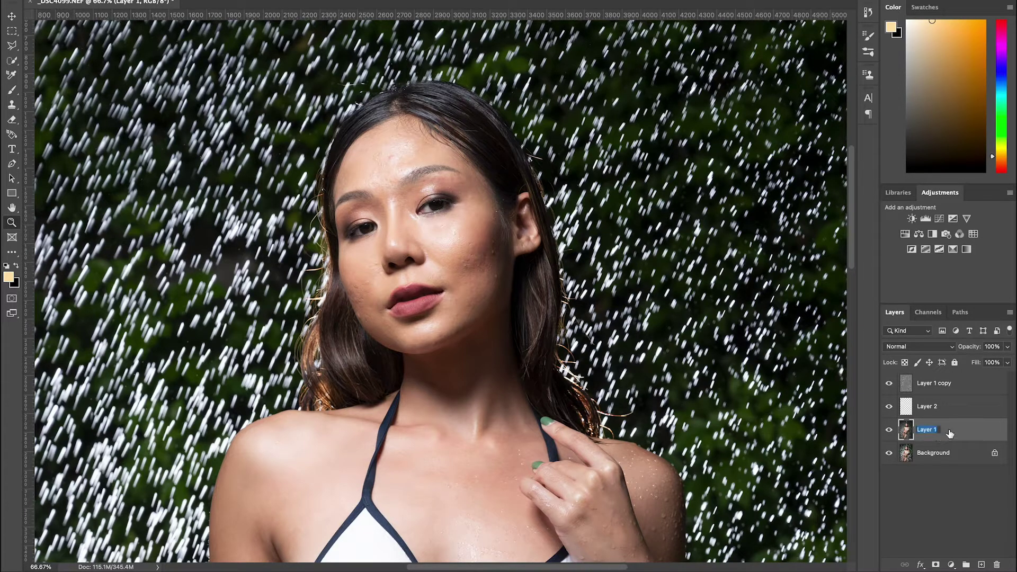
type("blur")
key("Return")
double_click(928, 382)
type("texture")
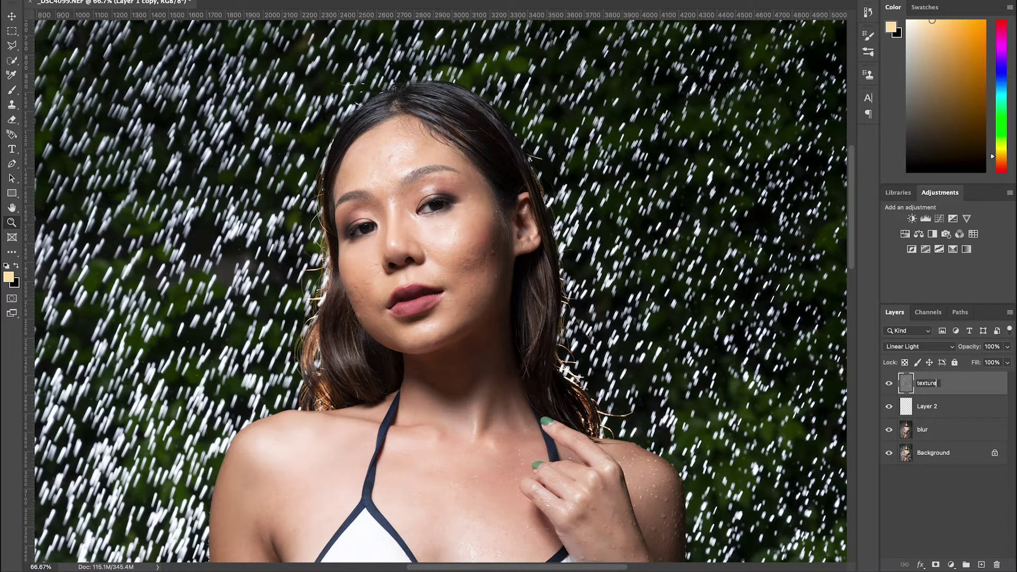
key("Return")
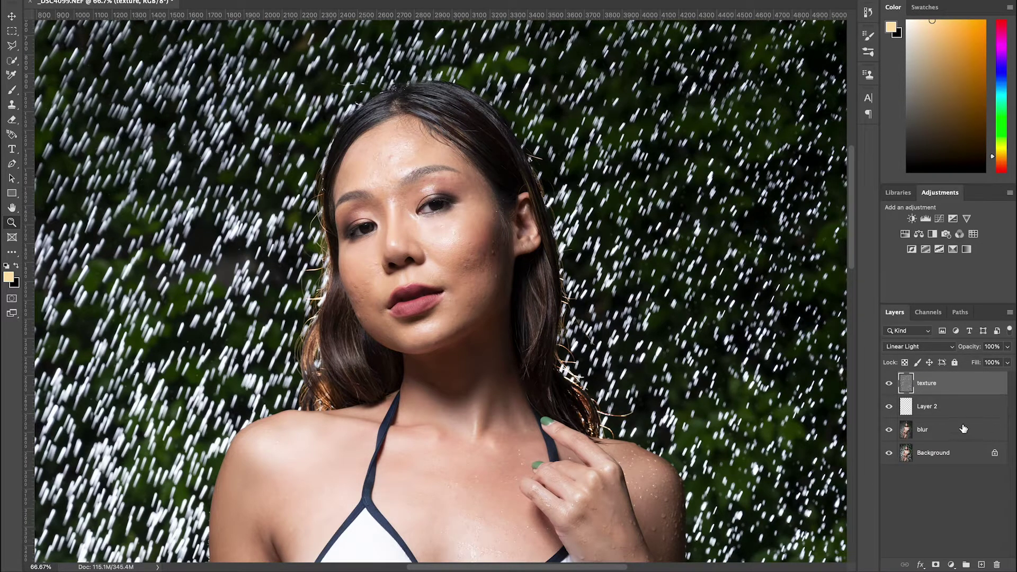
- Rename Layer 2 as "light and shadow"
left_click(941, 407)
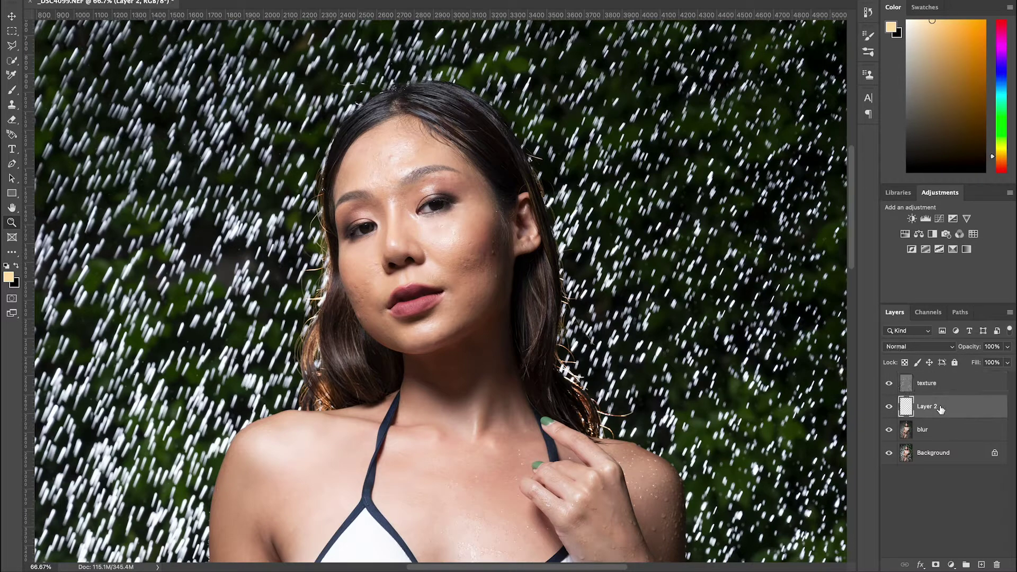
double_click(937, 408)
type("light and shadow")
key("Return")
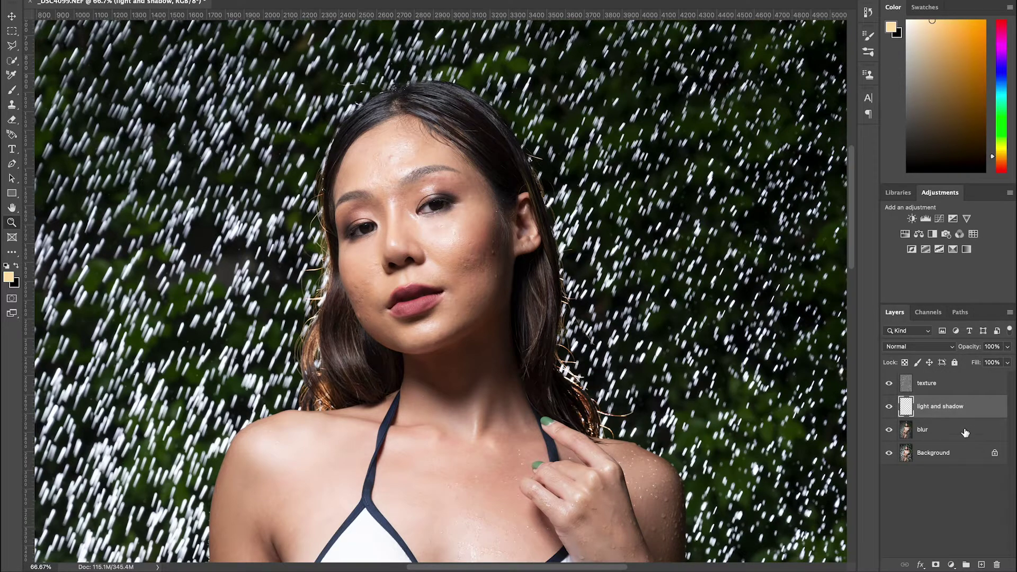
- Outline the forehead with the Lasso tool on the blur layer and apply a Gaussian Blur with a 19.0-pixel radius
left_click(953, 436)
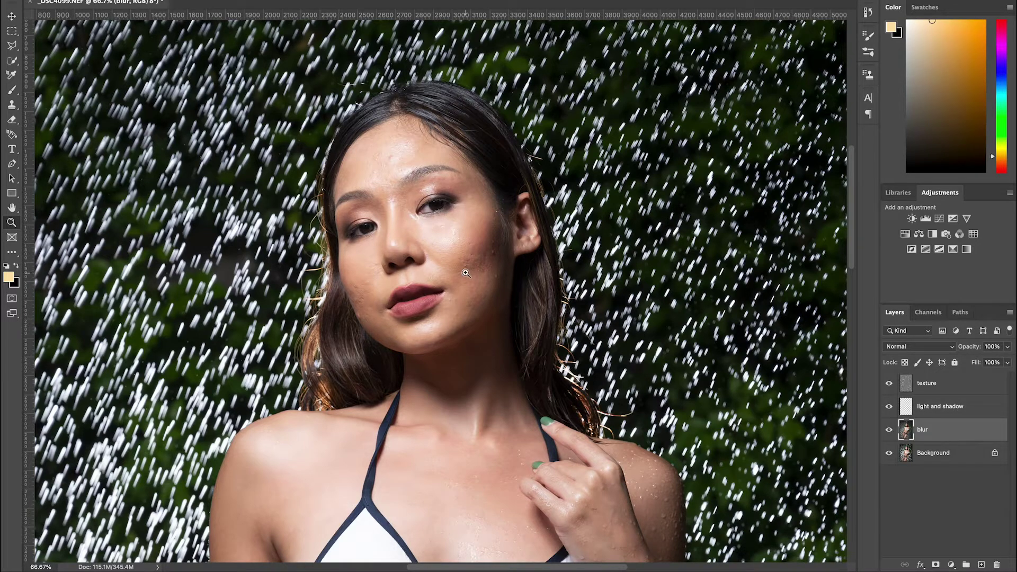
left_click(438, 236)
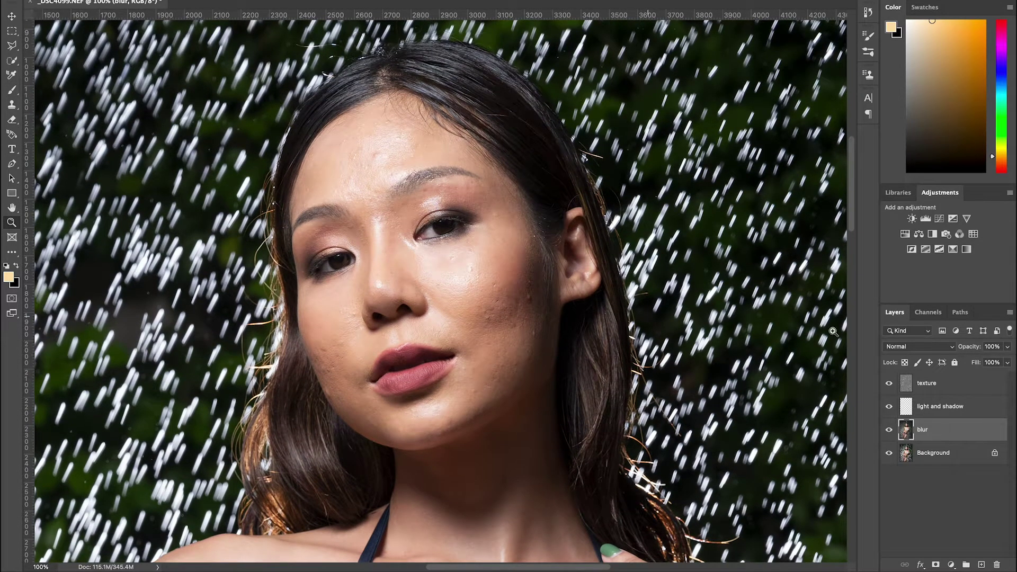
left_click(12, 45)
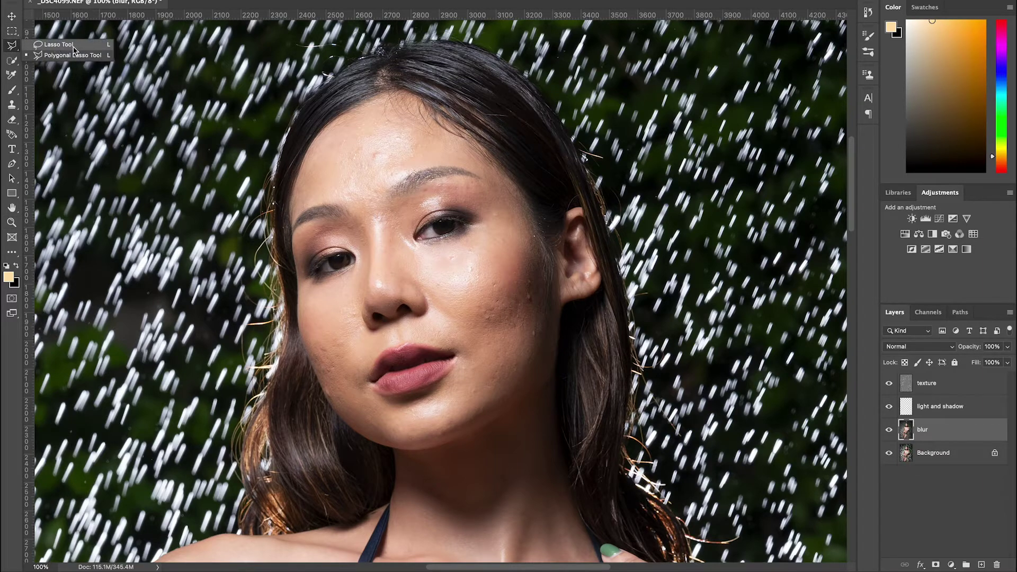
left_click(73, 46)
mouse_move(447, 147)
left_mouse_down()
mouse_move(359, 117)
mouse_move(297, 168)
mouse_move(304, 189)
mouse_move(357, 213)
mouse_move(451, 148)
left_mouse_up()
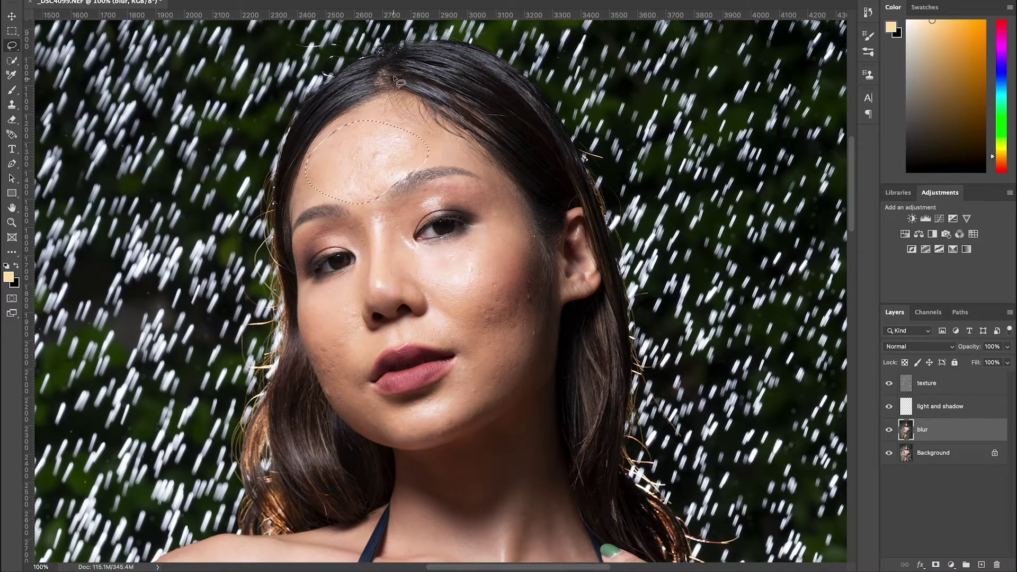
left_click(265, 1)
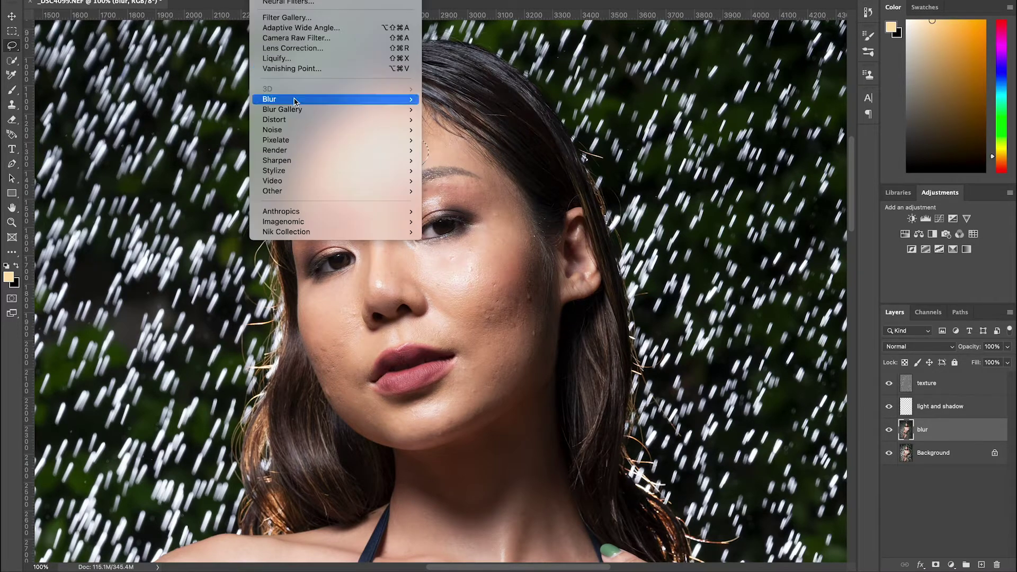
mouse_move(295, 101)
left_click(498, 140)
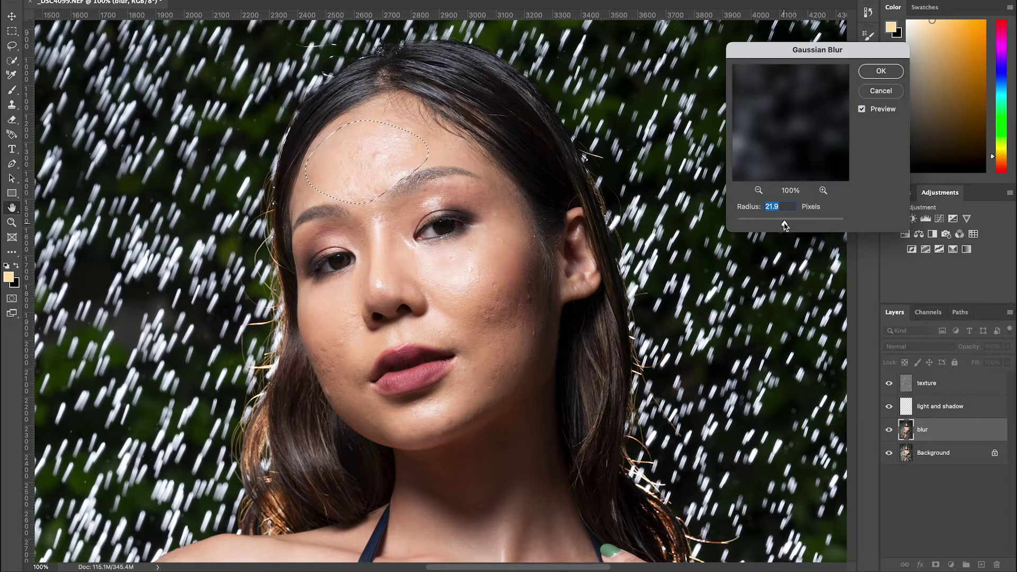
left_click_drag(784, 223, 782, 223)
left_click_drag(783, 225, 785, 224)
left_click(882, 71)
- Lasso the nose and both cheeks below the eyes on the blur layer and apply a 19.0-pixel Gaussian Blur
mouse_move(388, 211)
left_mouse_down()
mouse_move(364, 256)
mouse_move(305, 321)
mouse_move(315, 365)
mouse_move(331, 372)
mouse_move(405, 338)
mouse_move(512, 337)
mouse_move(533, 311)
mouse_move(523, 222)
mouse_move(499, 189)
mouse_move(466, 242)
mouse_move(420, 250)
mouse_move(395, 228)
left_mouse_up()
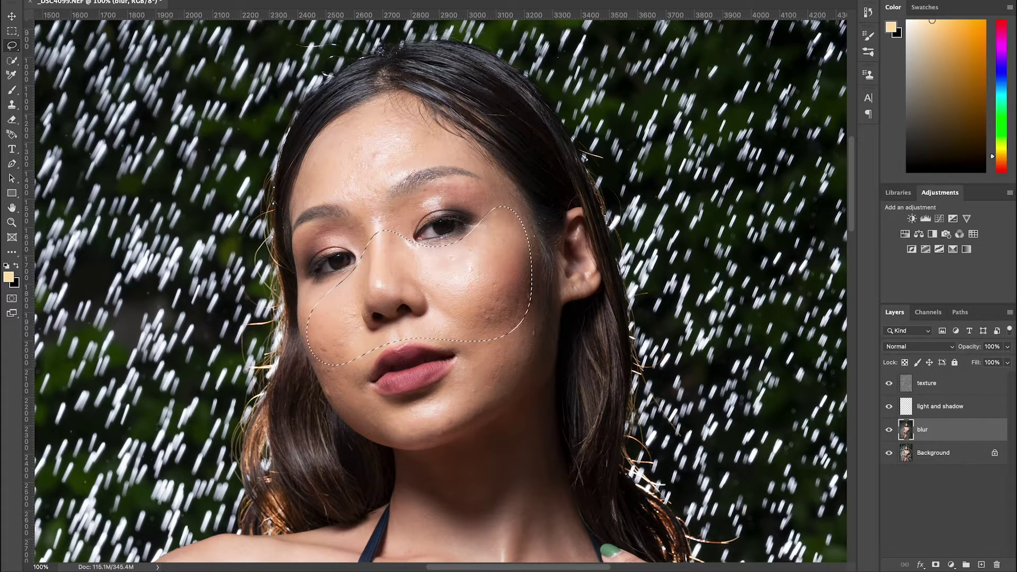
left_click(265, 1)
mouse_move(299, 99)
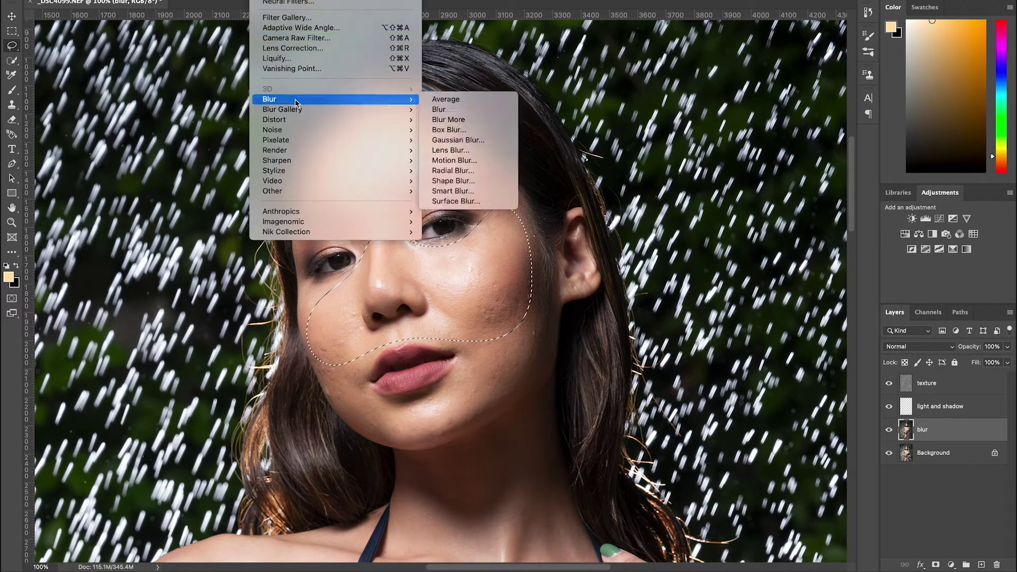
left_click(485, 140)
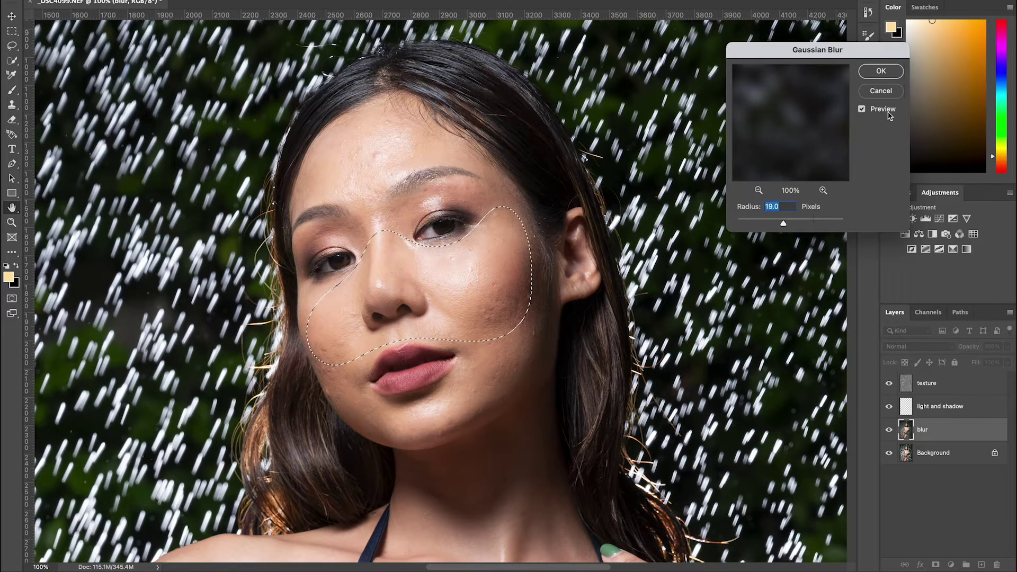
left_click(881, 71)
- Lasso the chin and jawline below the lips, apply a 19.0-pixel Gaussian Blur on the blur layer, and deselect
mouse_move(534, 324)
left_mouse_down()
mouse_move(410, 397)
mouse_move(332, 405)
mouse_move(377, 436)
mouse_move(416, 440)
mouse_move(502, 400)
mouse_move(527, 379)
mouse_move(538, 343)
left_mouse_up()
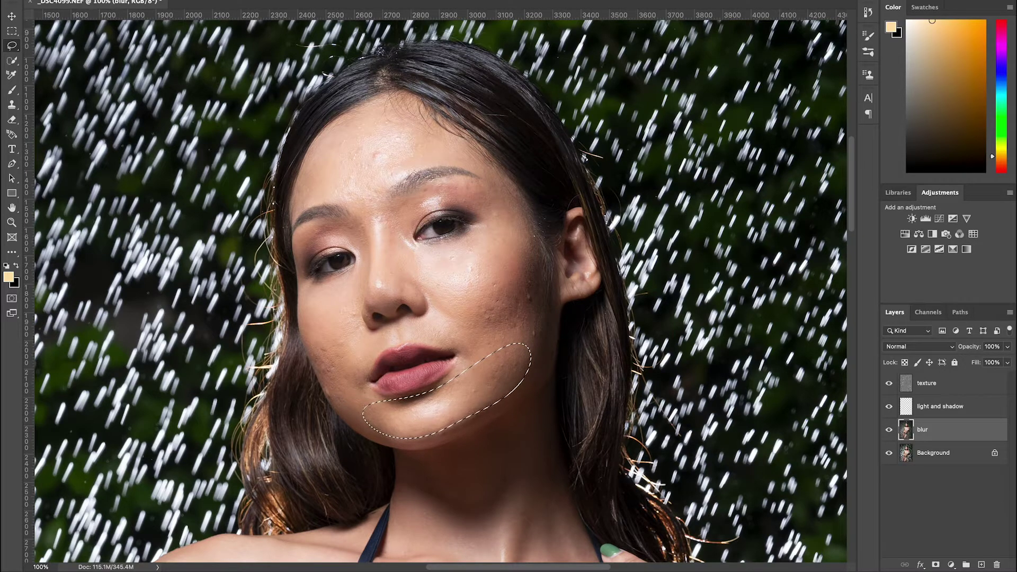
left_click(265, 0)
mouse_move(329, 234)
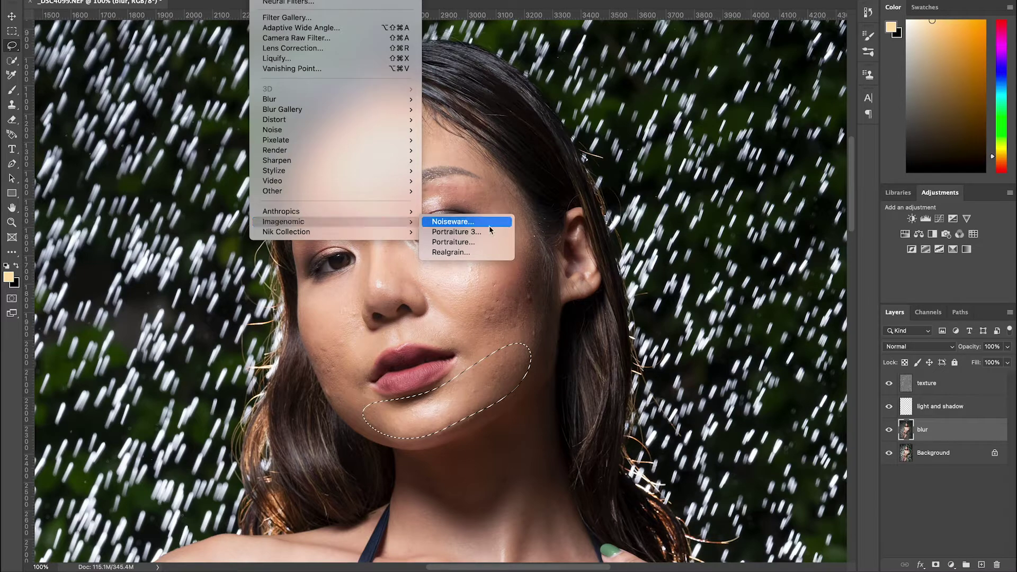
mouse_move(349, 102)
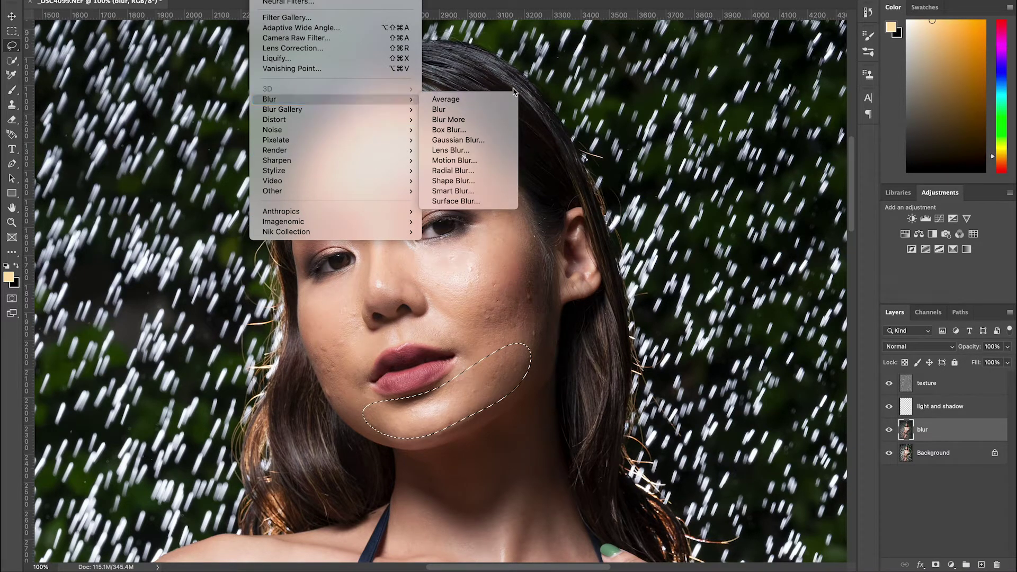
left_click(459, 141)
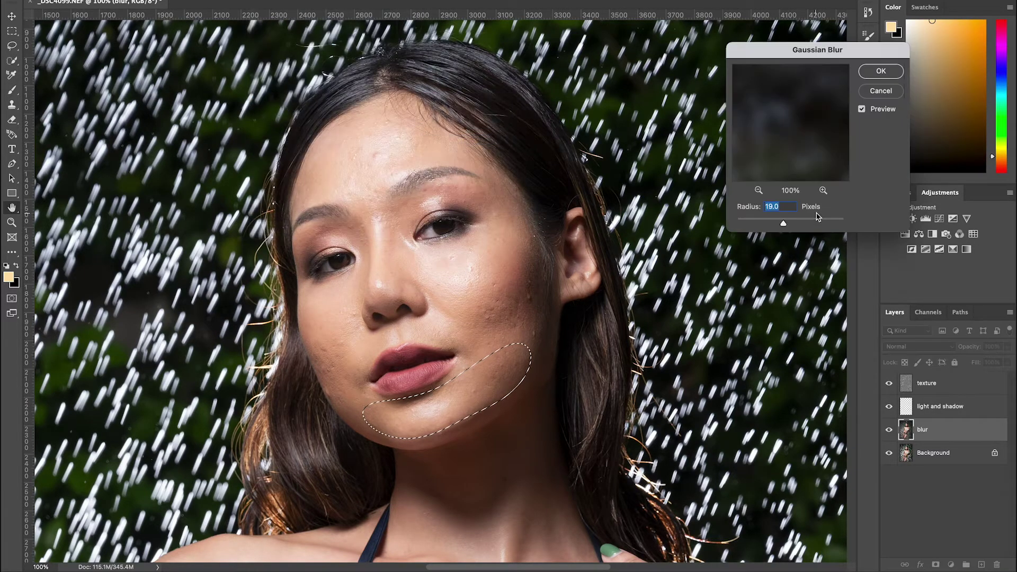
left_click(880, 71)
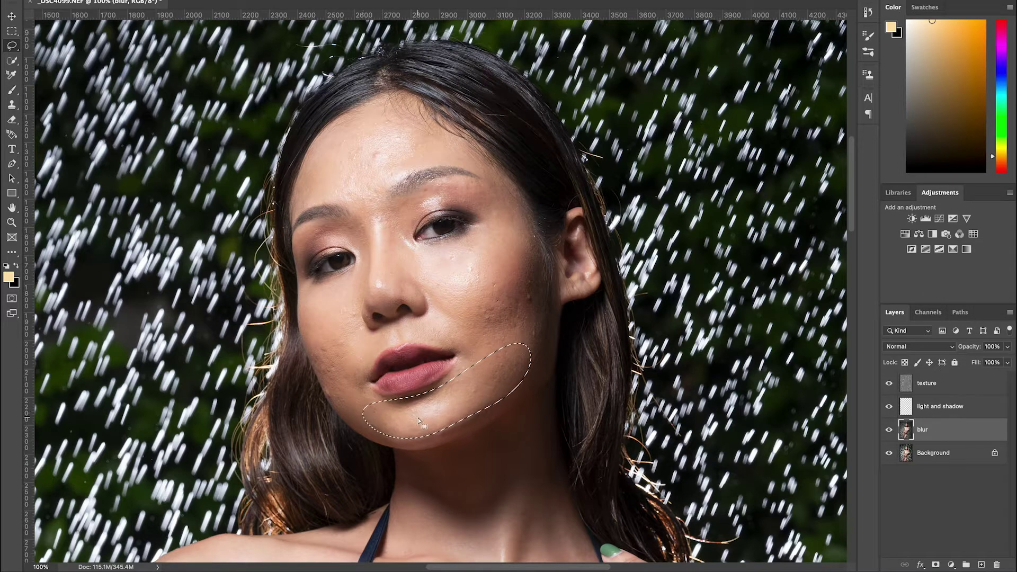
key("ctrl+d")
- On the texture layer, retouch the blemish in the middle of the forehead with the Healing Brush
left_click(952, 383)
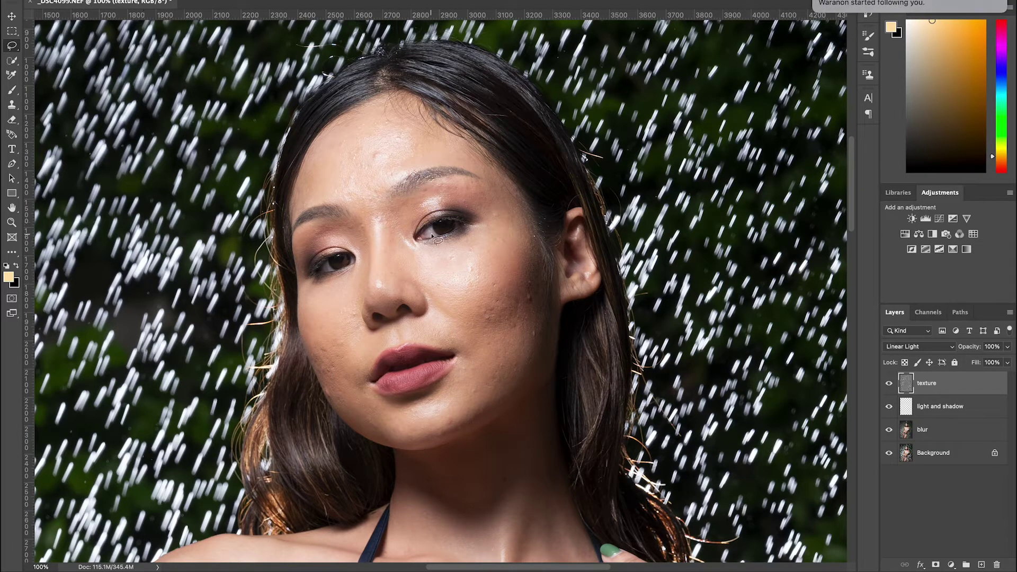
left_click(12, 222)
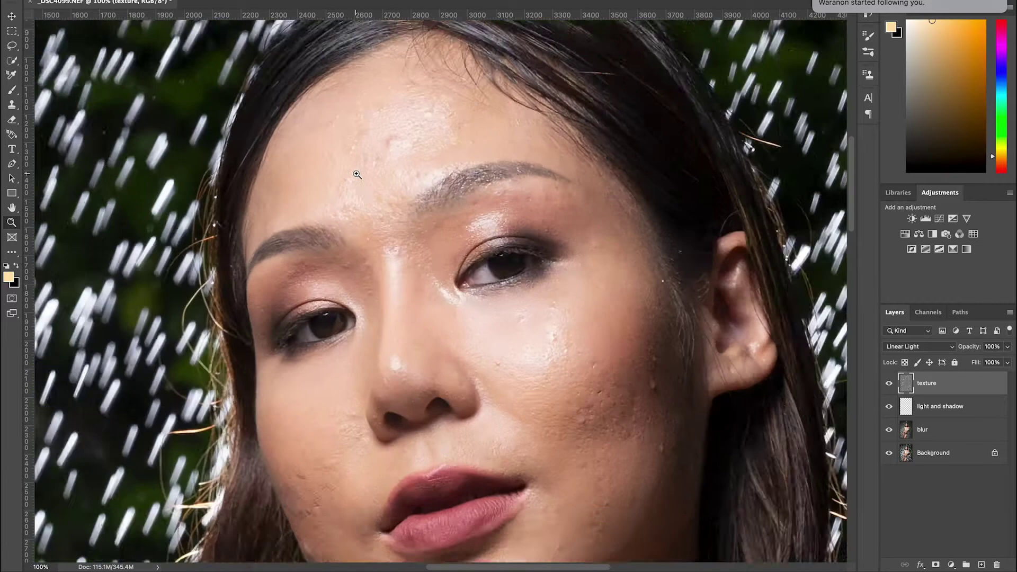
left_click(357, 174)
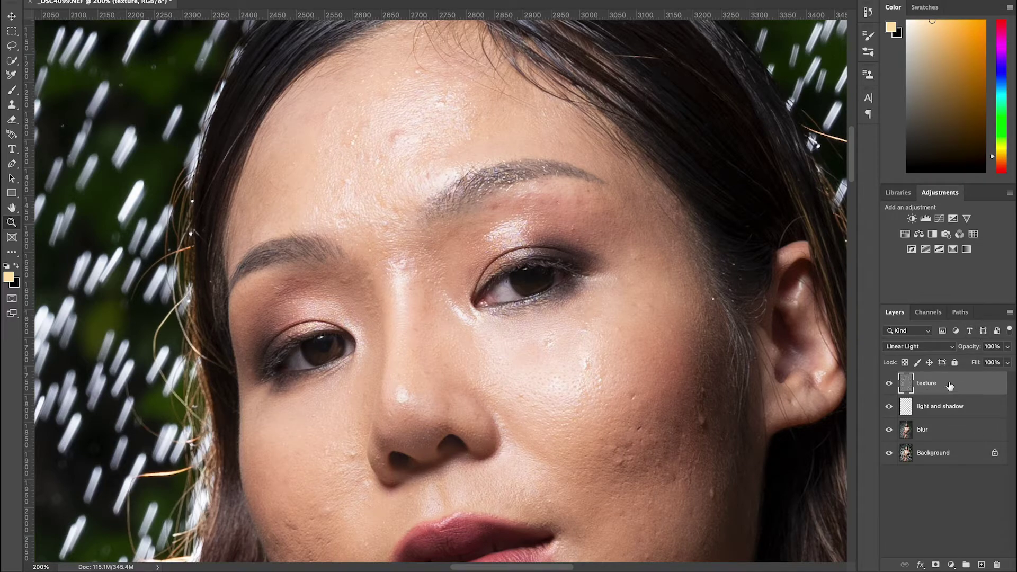
left_click_drag(434, 172, 431, 216)
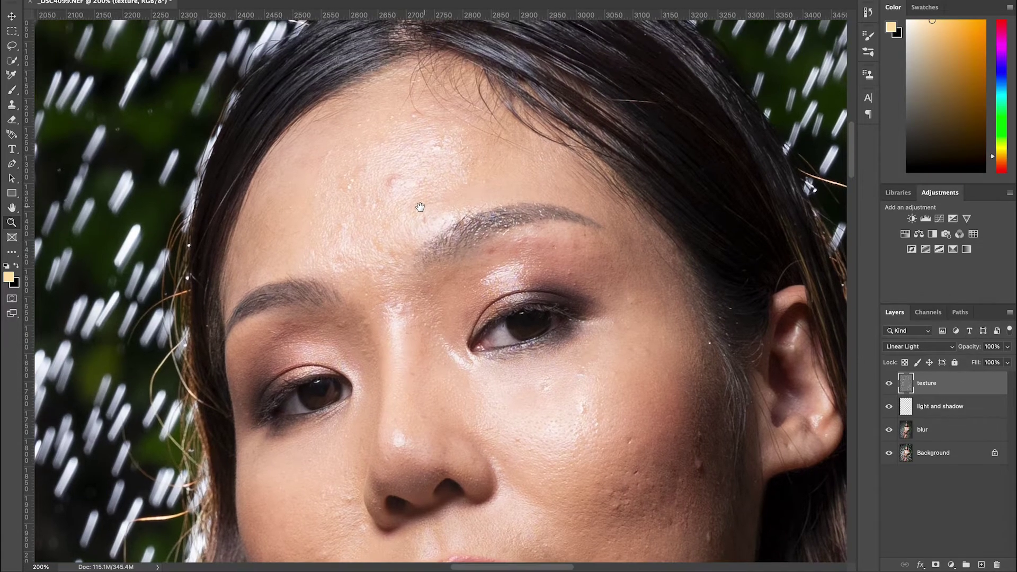
left_click(12, 256)
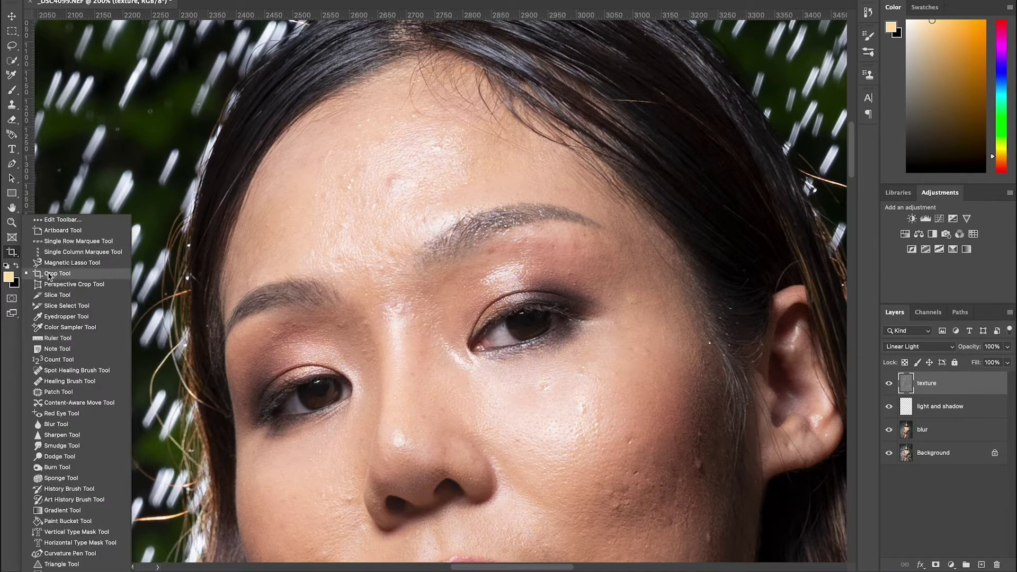
left_click(92, 388)
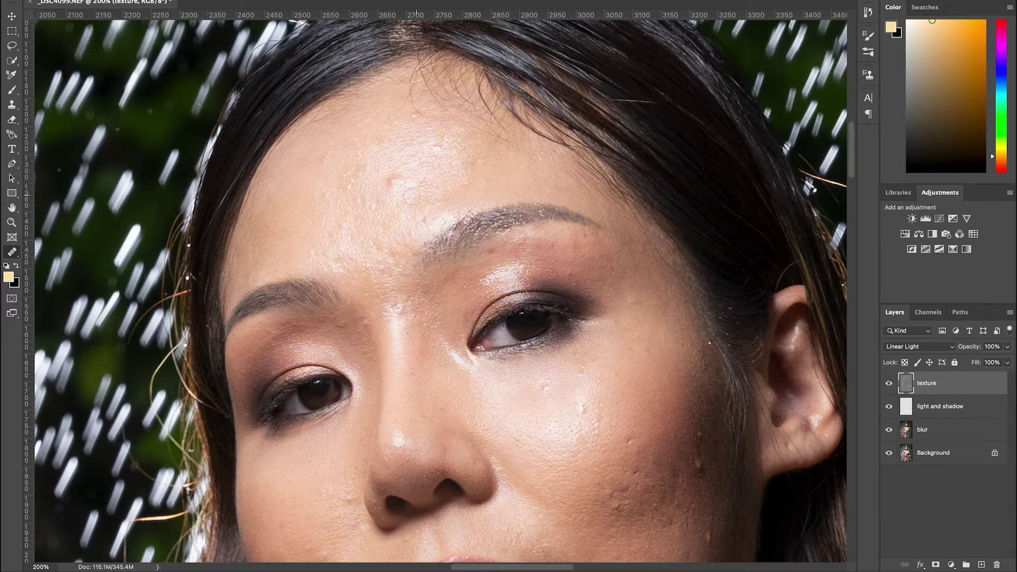
left_click(408, 192)
left_click(388, 199)
left_click(376, 199)
left_click(400, 166)
left_click(383, 192)
left_click(386, 184)
left_click(383, 177)
- Heal the small bumps around the treated mid-forehead area, including those above her right eyebrow
left_click(484, 190)
left_click(352, 179)
left_click(348, 193)
left_click(359, 232)
- Reduce the Healing Brush size and heal the small bumps on the upper and middle forehead using nearby clean skin as source
left_click(12, 223)
left_click(386, 230)
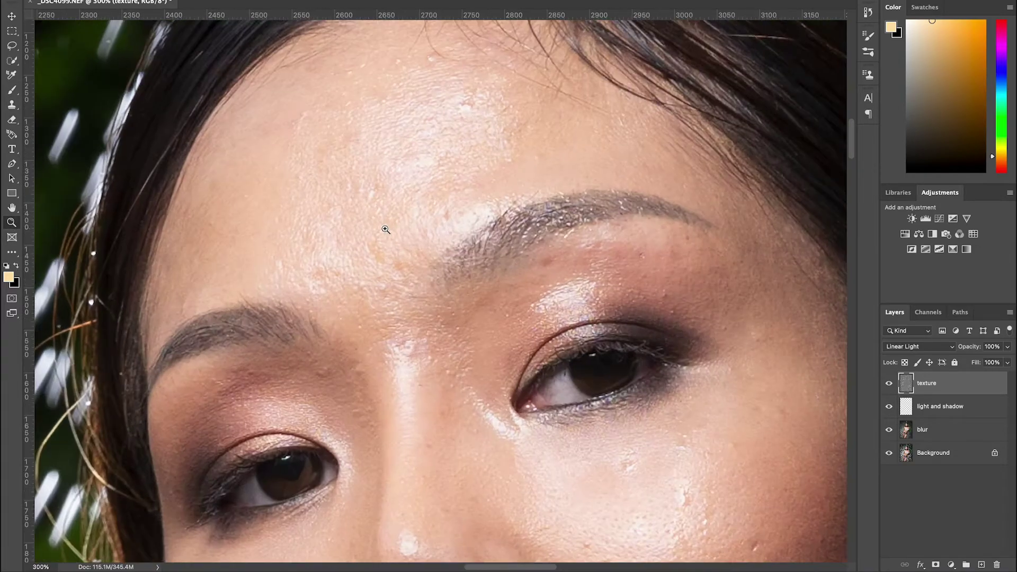
left_click(11, 252)
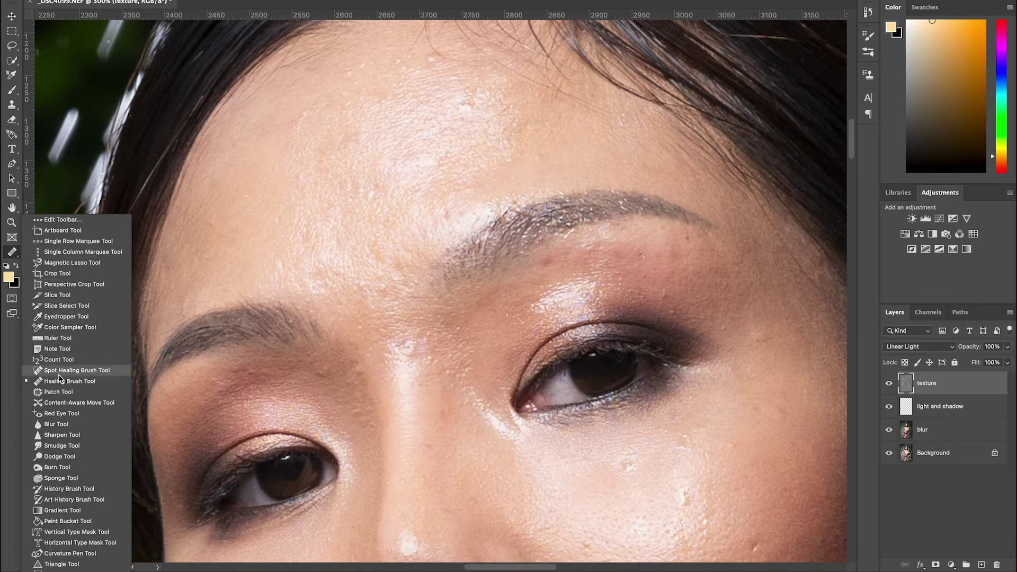
left_click(95, 381)
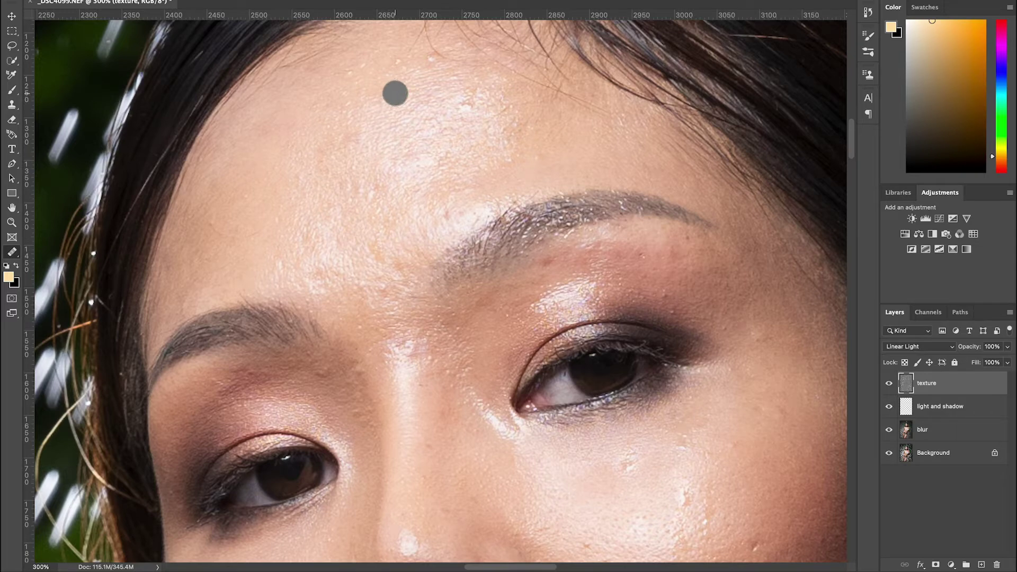
key("bracketleft")
key("bracketleft")
key("bracketleft")
key("bracketright")
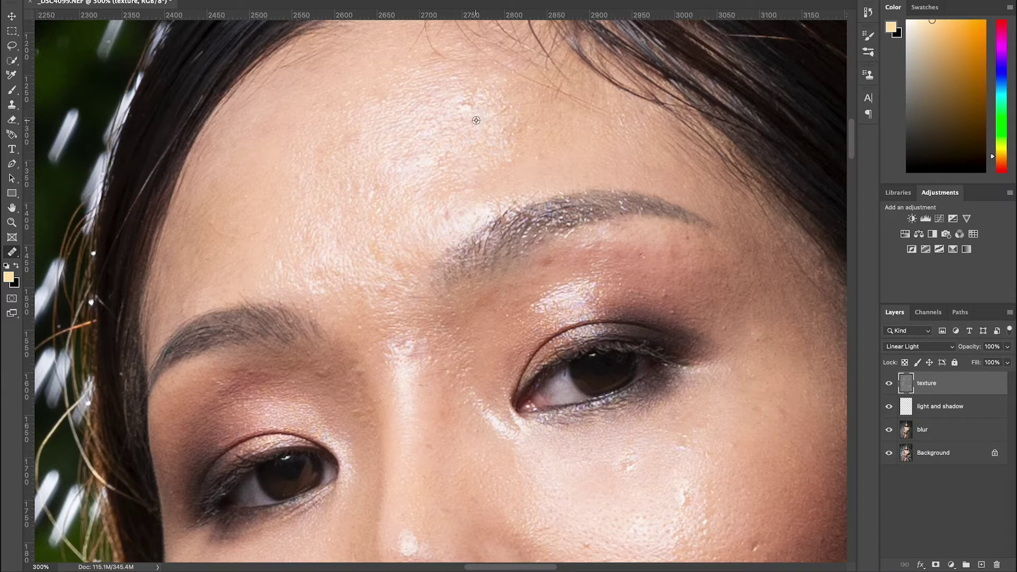
left_click(470, 90, "alt")
left_click(436, 112, "alt")
left_click(335, 156, "alt")
left_click_drag(373, 191, 372, 195)
- Heal the spots on the lower forehead and between the eyebrows, sampling clean skin beside them
left_click(450, 217, "alt")
left_click(424, 208, "alt")
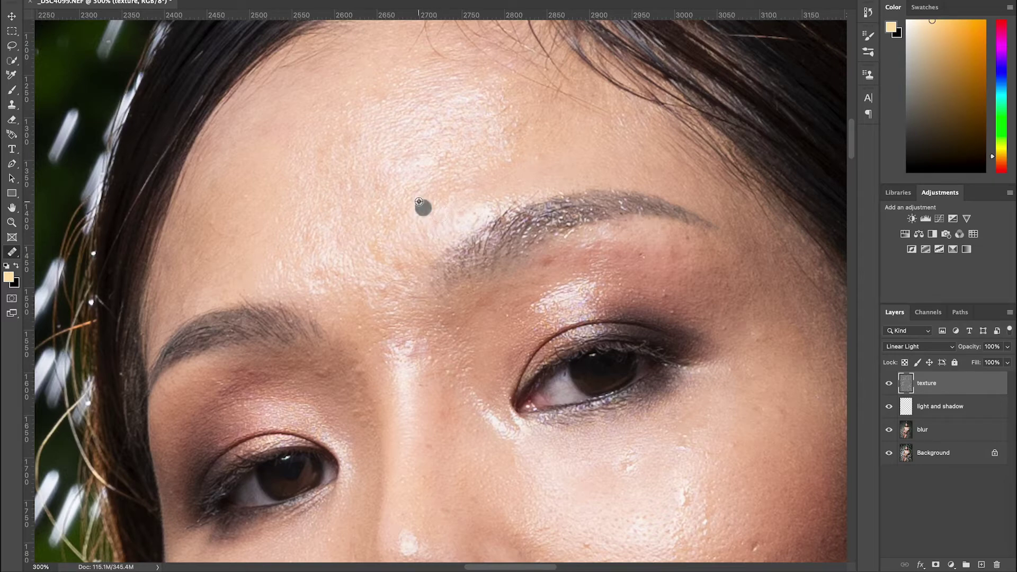
left_click(414, 198, "alt")
left_click(396, 213, "alt")
left_click(404, 276, "alt")
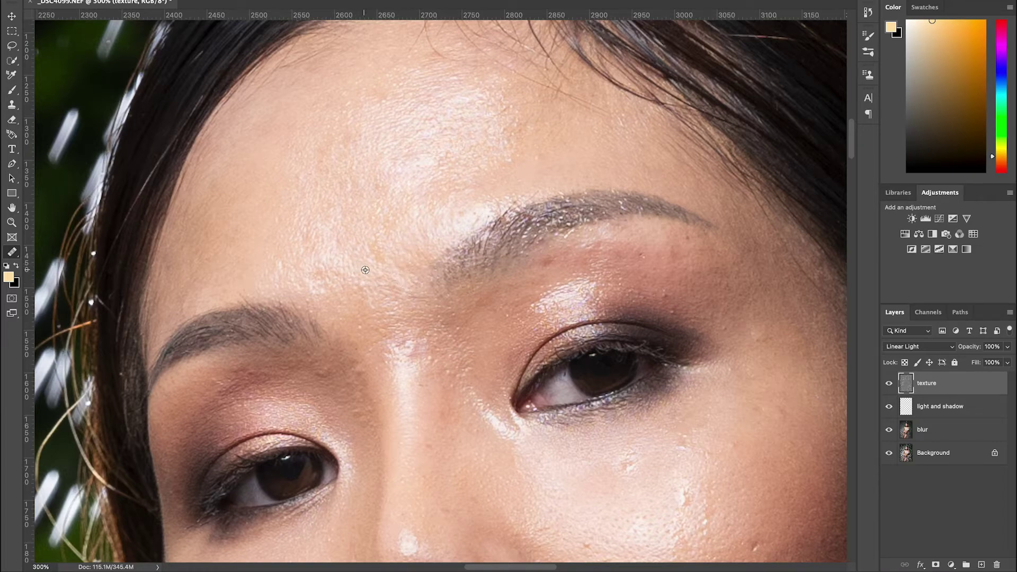
left_click(382, 290)
left_click(386, 289)
left_click(364, 314)
left_click(338, 289)
- Heal the small spots on her left upper eyelid, just under the eyebrow
left_click(538, 246)
left_click(551, 264)
left_click(617, 263)
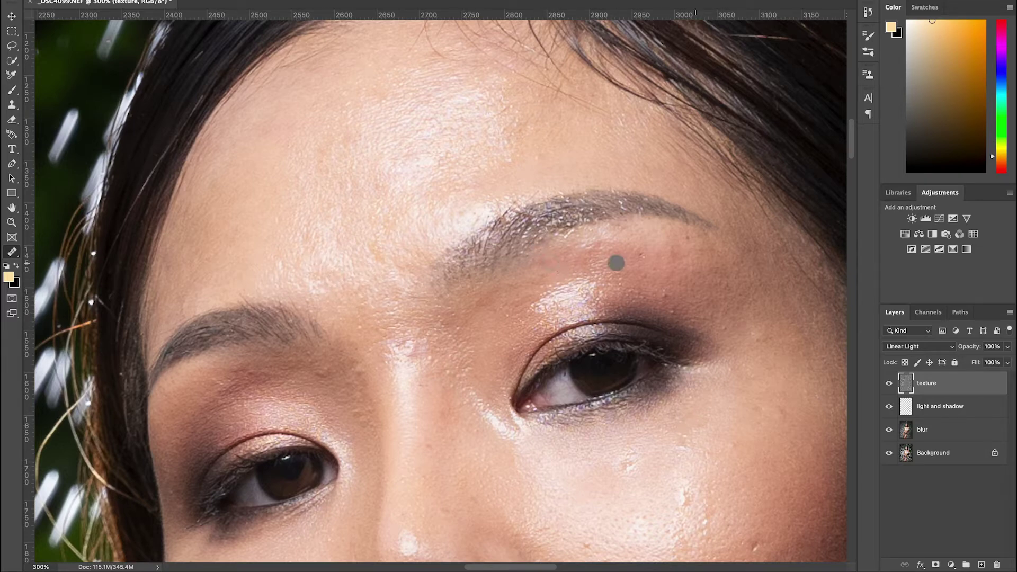
left_click(660, 261)
- Heal the spots at the inner end of her right eyelid and along the bridge of the nose
left_click_drag(484, 313, 519, 192)
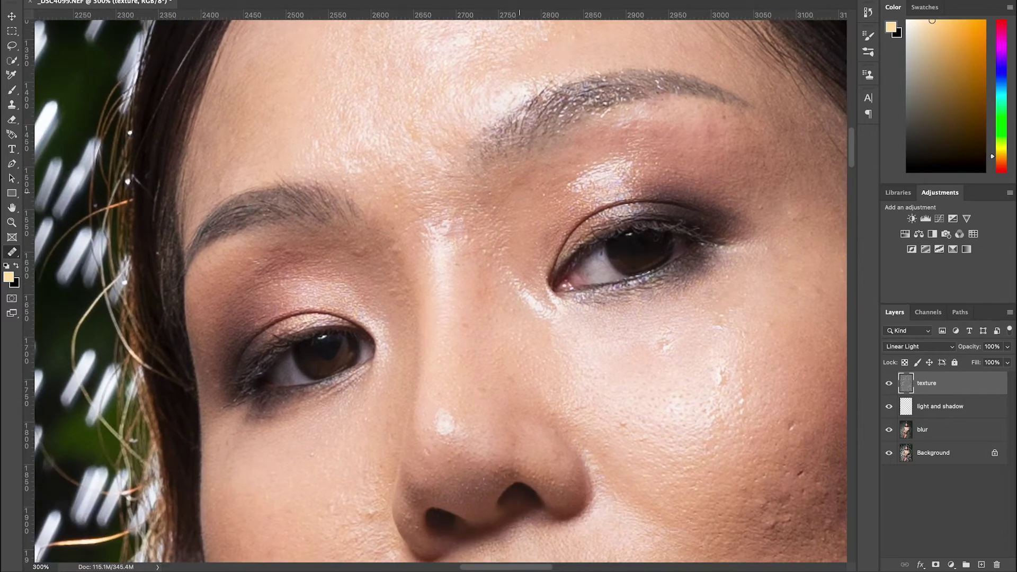
left_click(359, 254)
left_click(383, 258)
left_click(394, 252)
left_click(461, 266)
left_click(476, 291)
left_click(442, 238)
left_click(438, 230)
left_click(417, 215, "alt")
left_click(456, 217)
- Heal the lower nose and remove the small bright highlight on the nose tip
left_click_drag(551, 274, 547, 177)
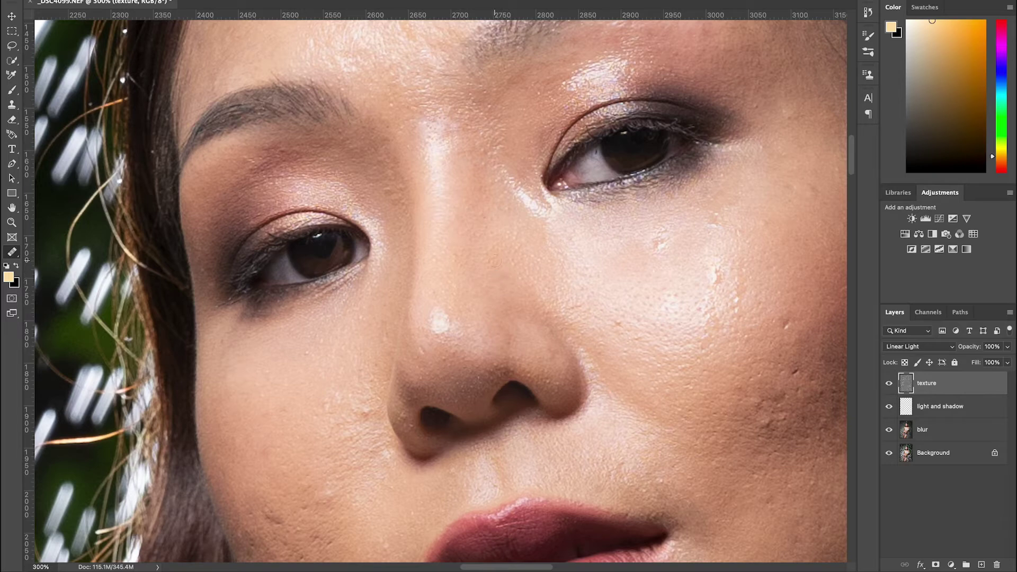
left_click(459, 279)
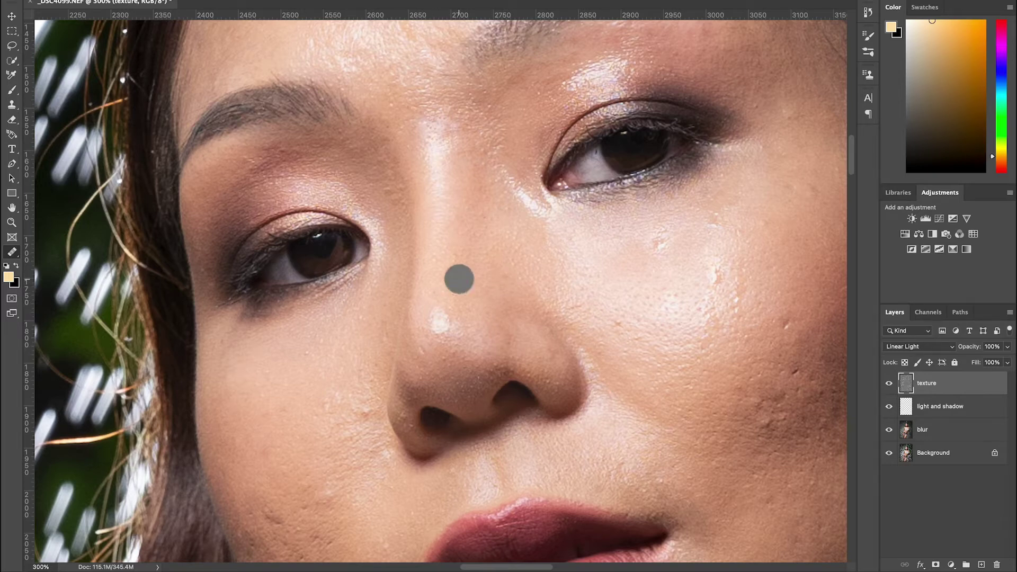
left_click_drag(437, 321, 439, 322)
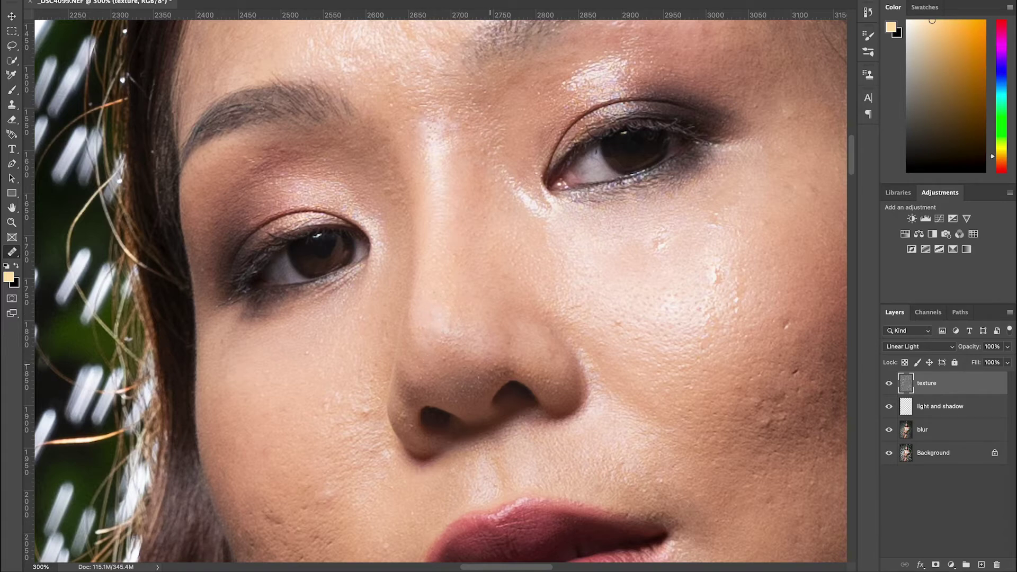
left_click(439, 363)
- Heal the shiny raised bumps on her left cheek below the eye
left_click(717, 269)
left_click(664, 244)
left_click(767, 222)
left_click(680, 314)
left_click(620, 318)
- Heal the individual spots along the upper edge of the scarred patch on her left cheek
left_click_drag(619, 318, 547, 212)
left_click(665, 280)
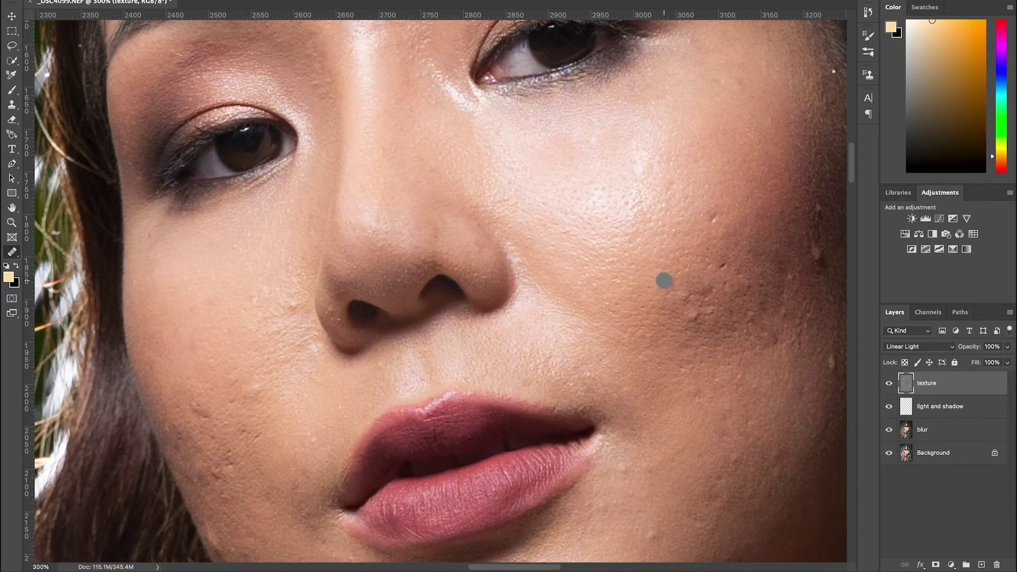
left_click(716, 219)
left_click(721, 267)
left_click(671, 293)
- Heal the bumps within the scarred patch of her left cheek, working toward the hairline
left_click_drag(649, 302, 523, 265)
left_click(624, 256)
left_click(618, 215)
left_click(596, 218)
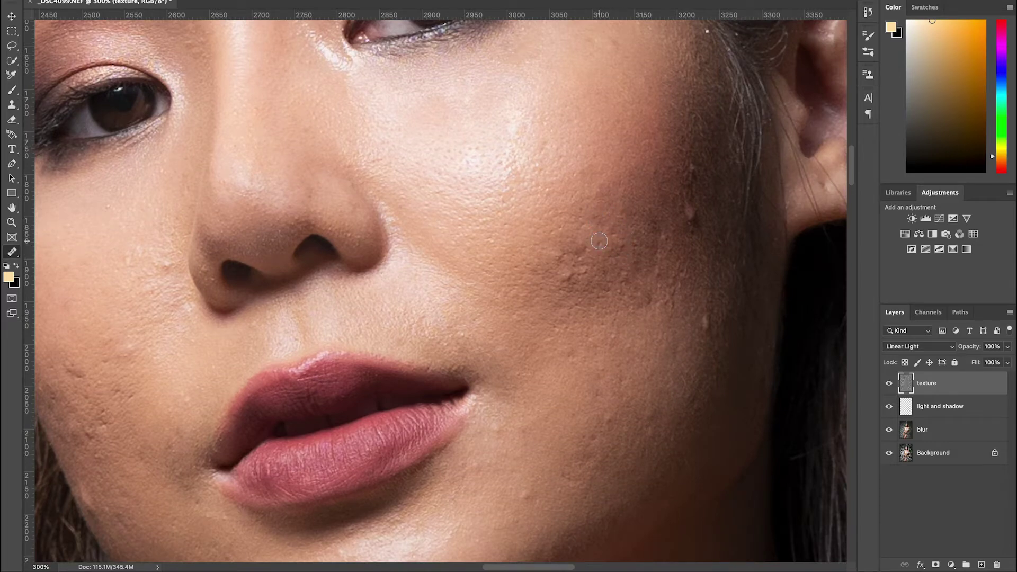
left_click(619, 228)
left_click(656, 161)
left_click(592, 304)
left_click(660, 295)
- Heal the scattered spots across her left cheek, from the temple and nose side down to the lower cheek
left_click(686, 151)
left_click(631, 92)
left_click(535, 118)
left_click(494, 145)
left_click(484, 274)
left_click(683, 262)
left_click(692, 168)
left_click(675, 128)
left_click(593, 122)
left_click(475, 230)
left_click(507, 300)
left_click(585, 347)
left_click(641, 333)
left_click(622, 300)
left_click(614, 295)
- Heal the cluster of raised scars at the centre of her left cheek with the Healing Brush at close range
left_click(11, 223)
left_click(553, 282)
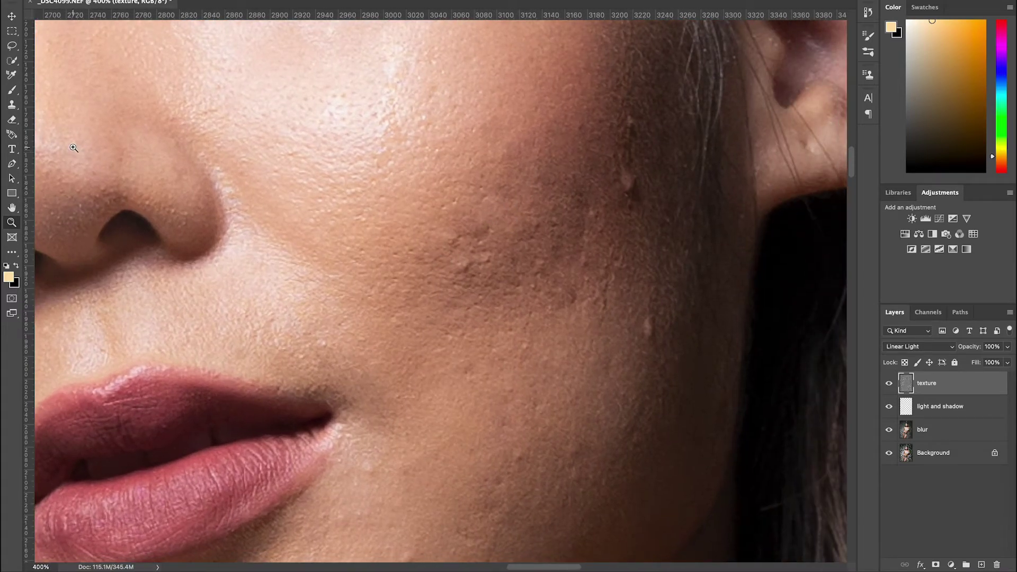
left_click(12, 252)
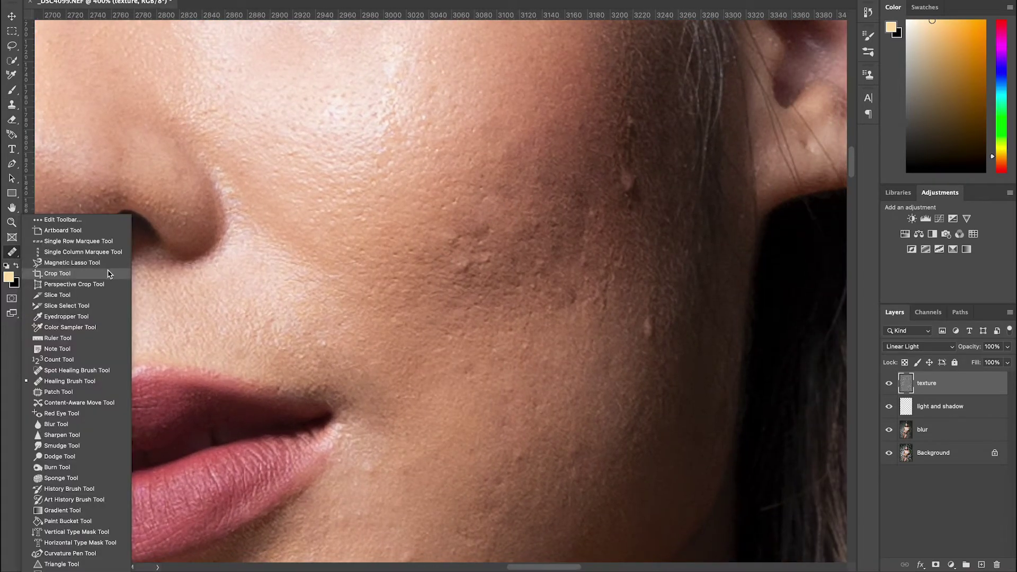
left_click(78, 384)
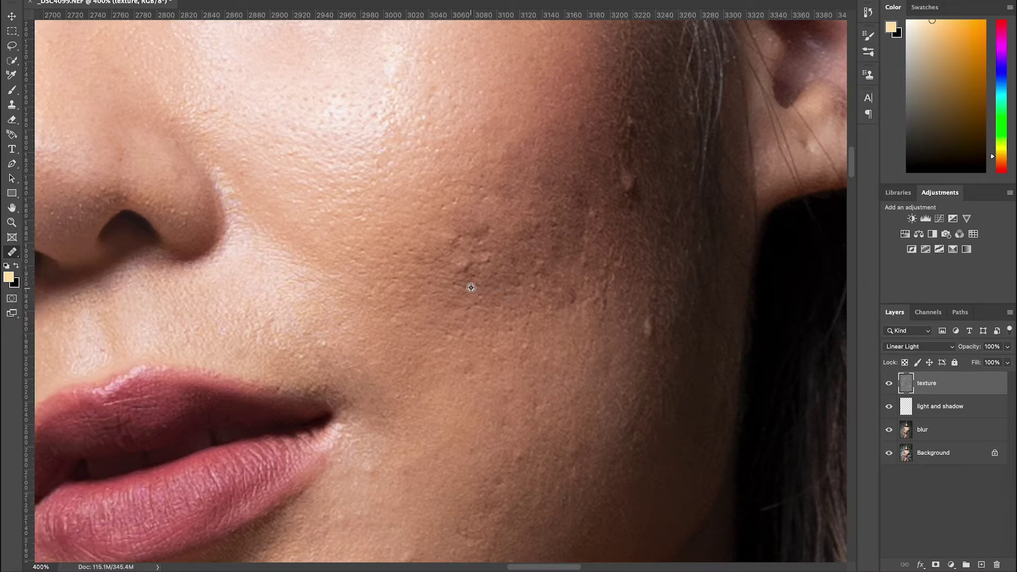
left_click(461, 267)
left_click(443, 252, "alt")
left_click(591, 200)
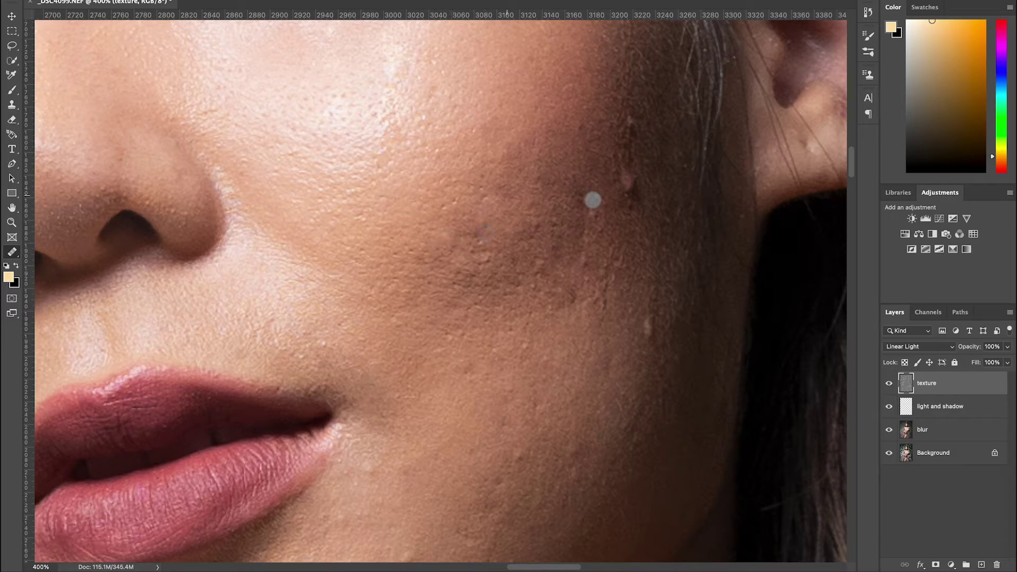
left_click(473, 235)
left_click(549, 229)
- Heal the raised bumps and vertical crease on the shaded outer part of her left cheek near the hairline
left_click(629, 182)
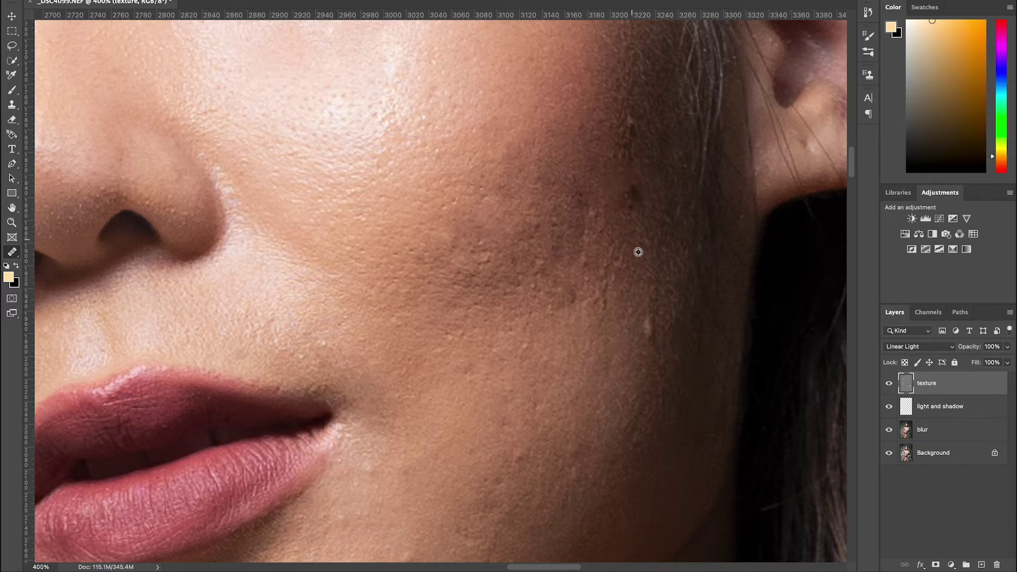
left_click(624, 186)
left_click(631, 126)
left_click(590, 214)
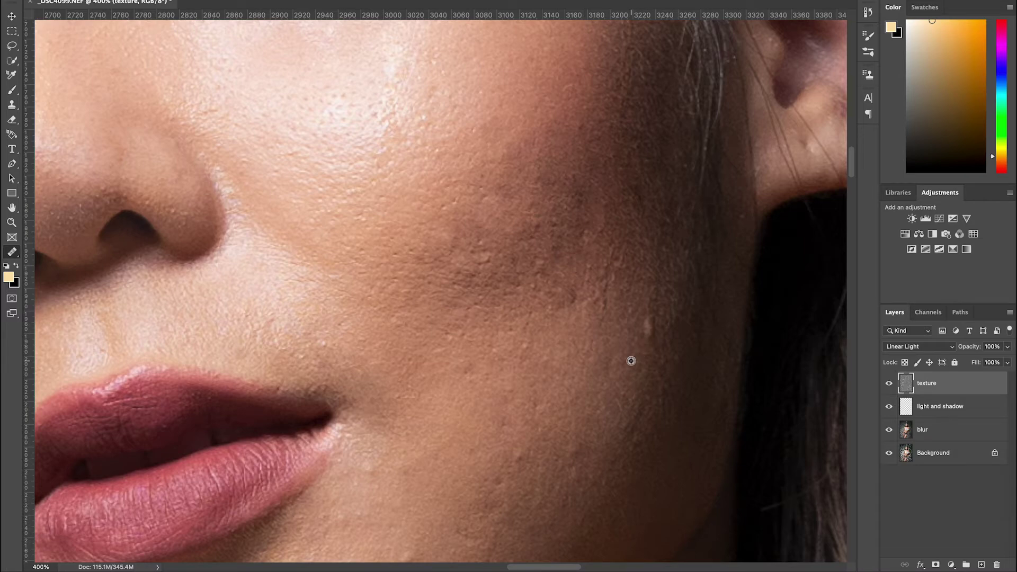
left_click(649, 325)
left_click(596, 288)
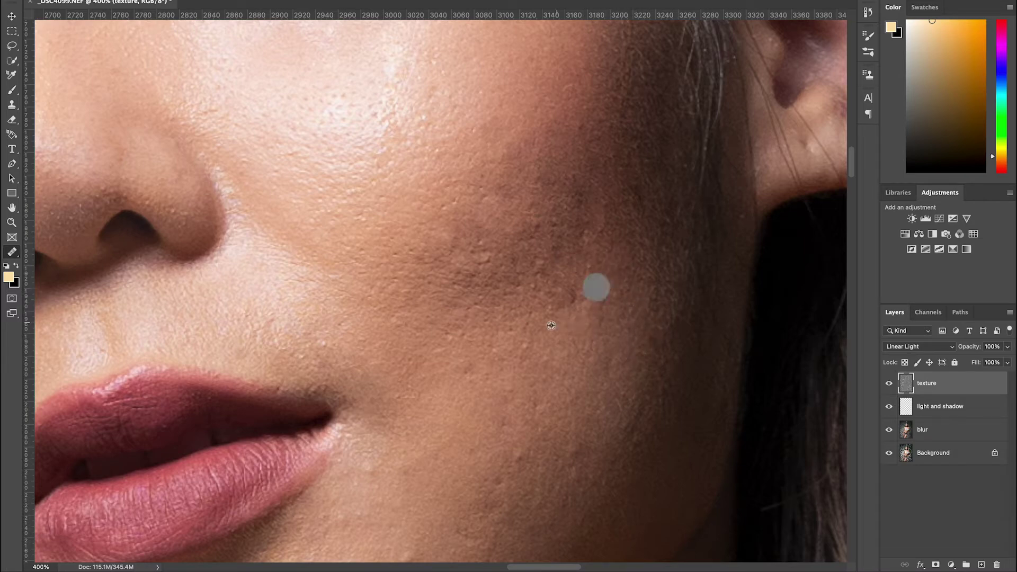
- Heal the remaining dents and bumps in the lower and central part of her left cheek
left_click(574, 295)
left_click(568, 291)
left_click(543, 270)
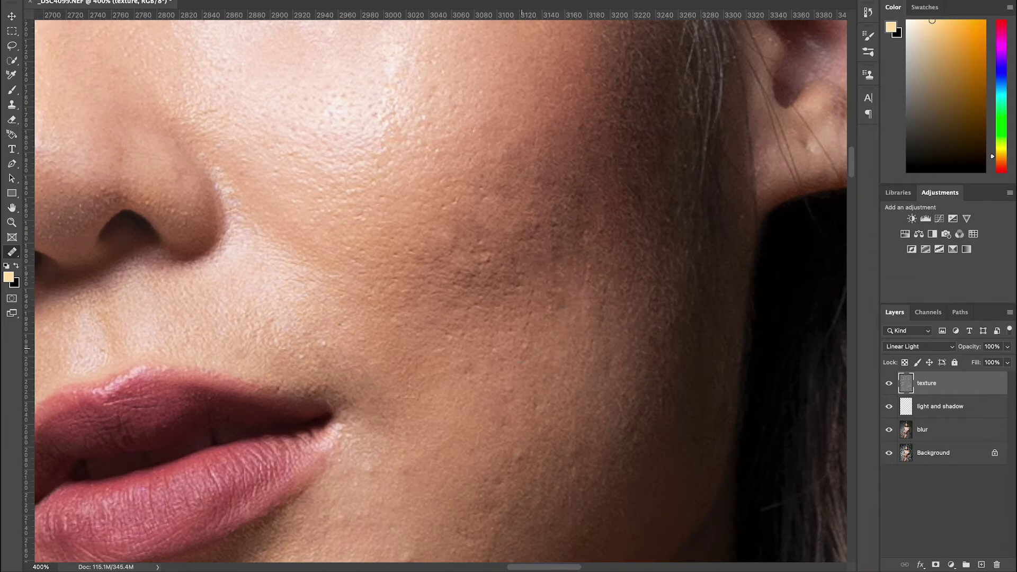
left_click(522, 288)
left_click(486, 253)
left_click(345, 350)
left_click(444, 202)
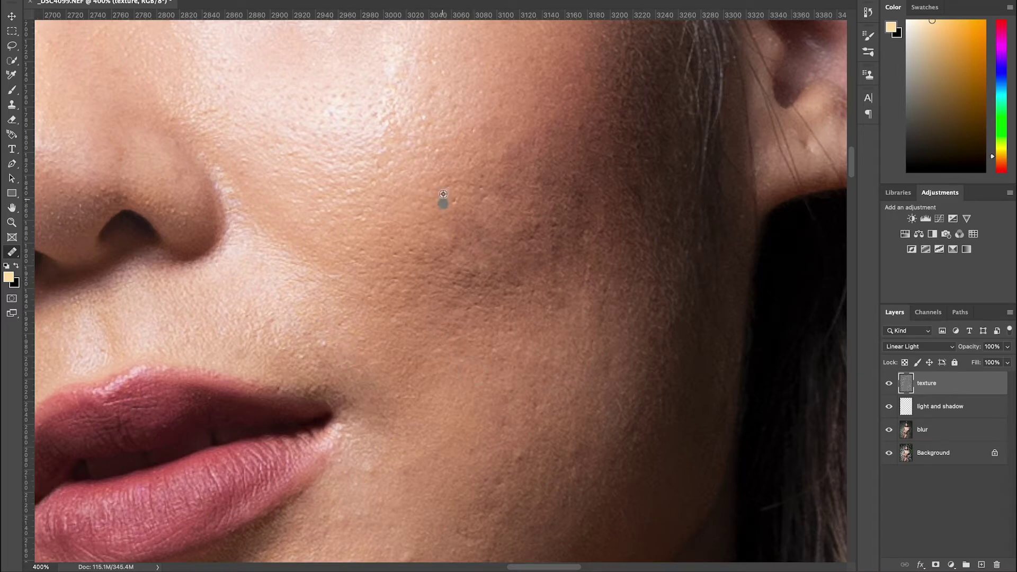
left_click(480, 208)
- Heal the spots beside the left corner of her mouth and on the chin
left_click_drag(557, 316, 647, 170)
left_click(528, 338)
left_click(491, 320)
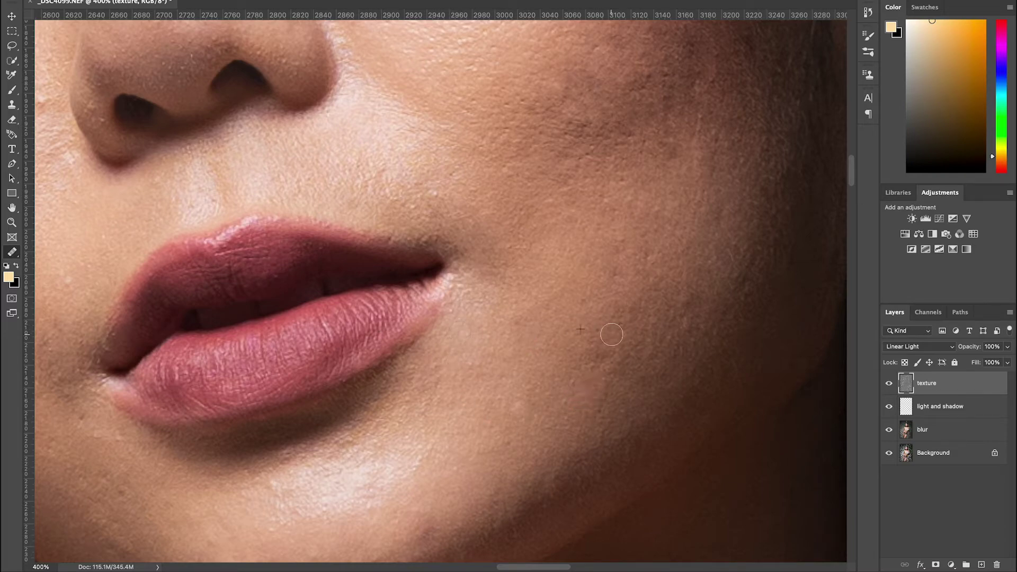
left_click_drag(552, 411, 636, 294)
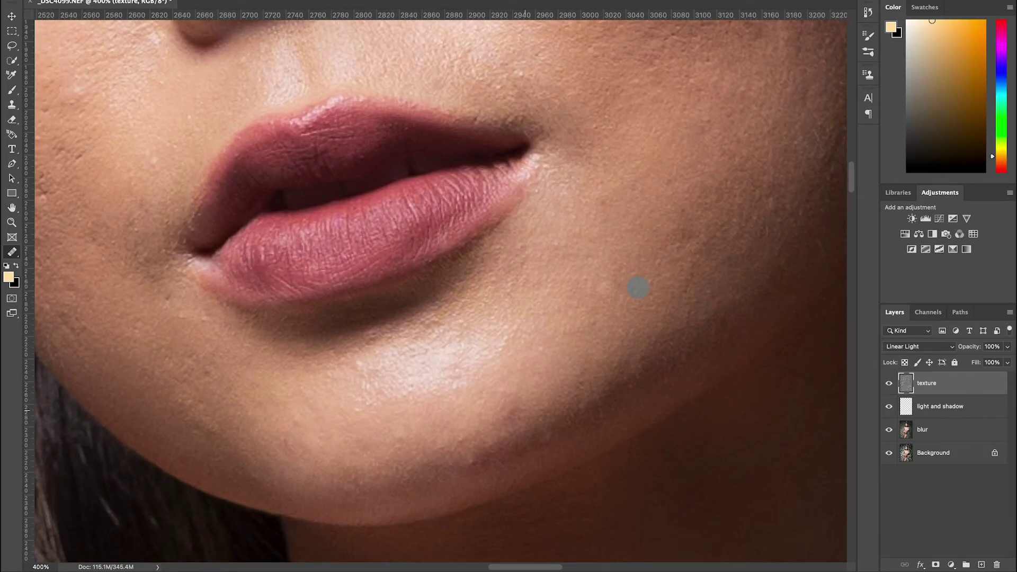
left_click(479, 444)
left_click(378, 377)
- Heal the pits and bumps on her right cheek and jaw beside the hair
left_click_drag(378, 377, 643, 453)
left_click(173, 313)
left_click(283, 364)
left_click(344, 238)
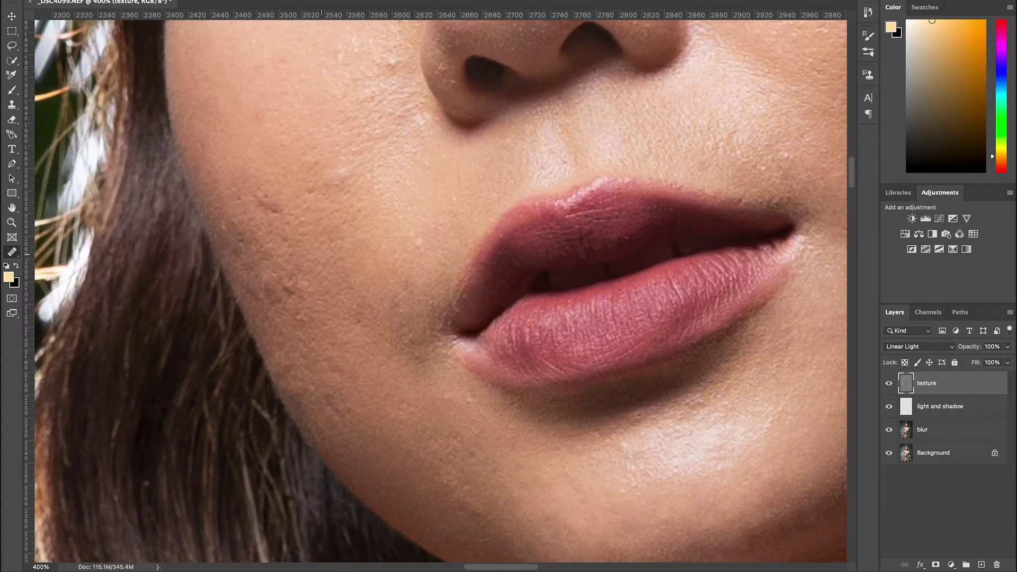
left_click(292, 221)
left_click(267, 208)
left_click(236, 218)
left_click(227, 227)
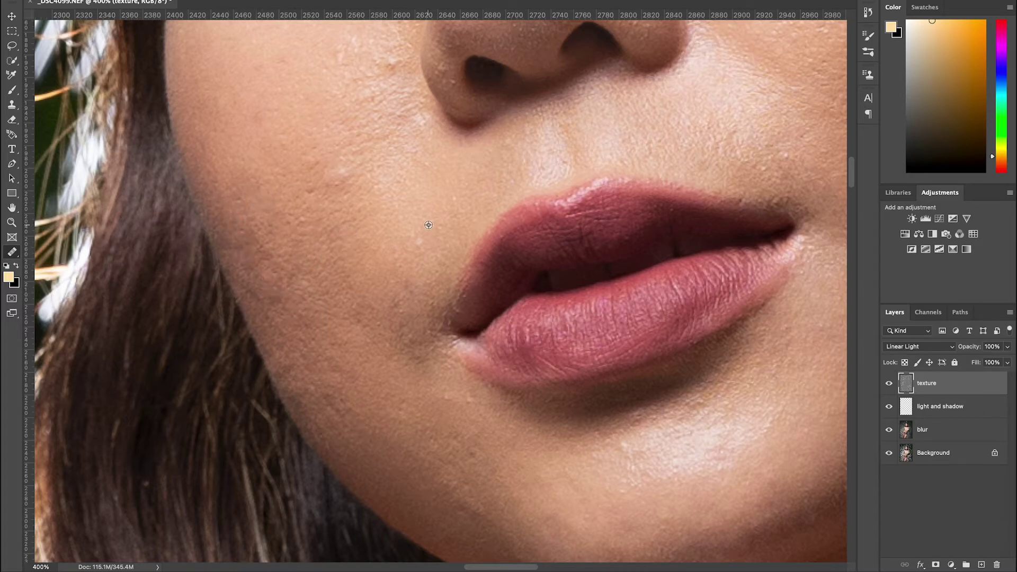
- Heal the bumps on her right cheek from beside the mouth up past the nose to below the eye
left_click(379, 155)
scroll(396, 119, "up", 5)
left_click(413, 241)
left_click(402, 201)
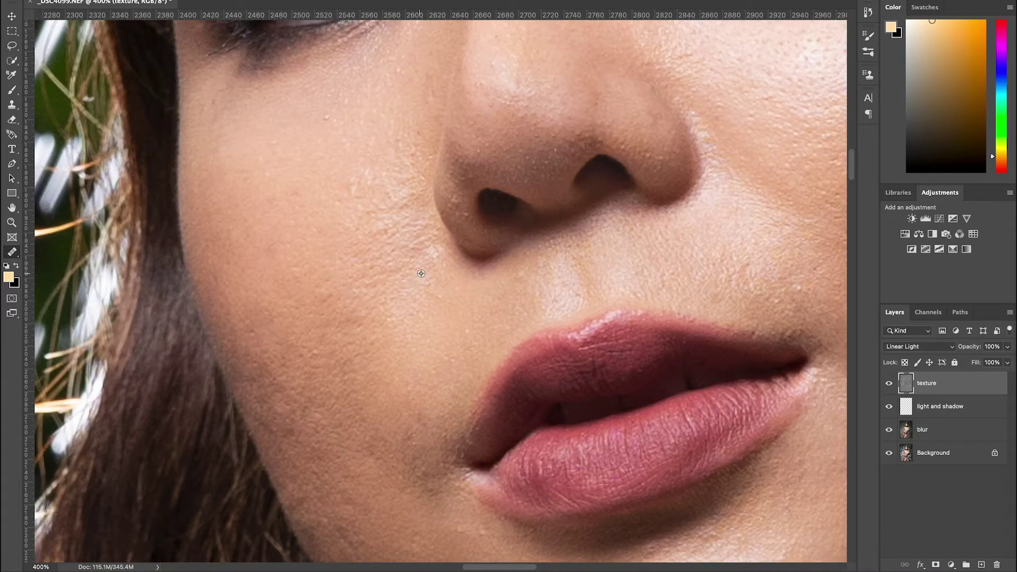
left_click(411, 277)
left_click(360, 188)
left_click(329, 128)
scroll(415, 280, "up", 4)
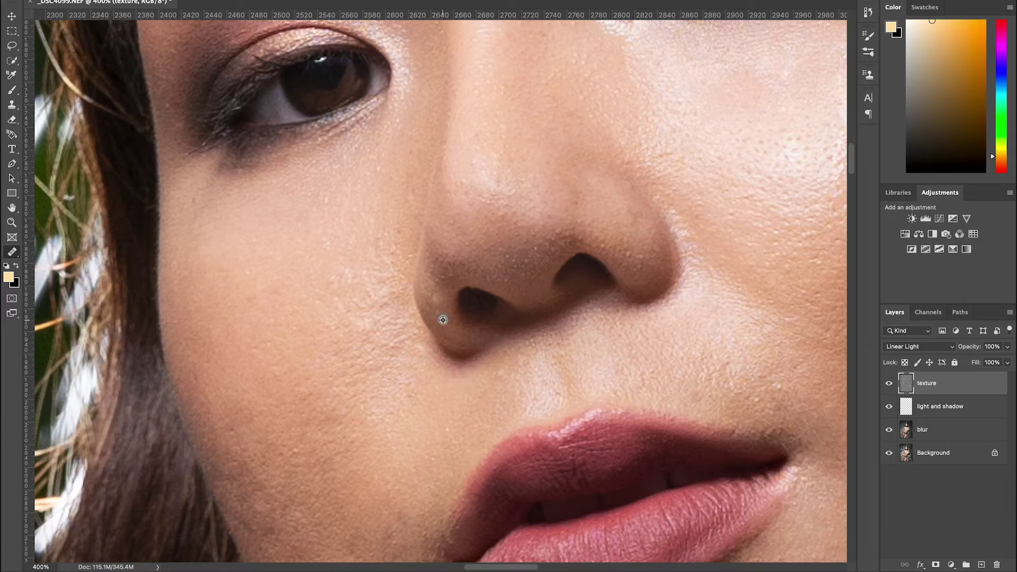
left_click(392, 255)
scroll(380, 255, "down", 5)
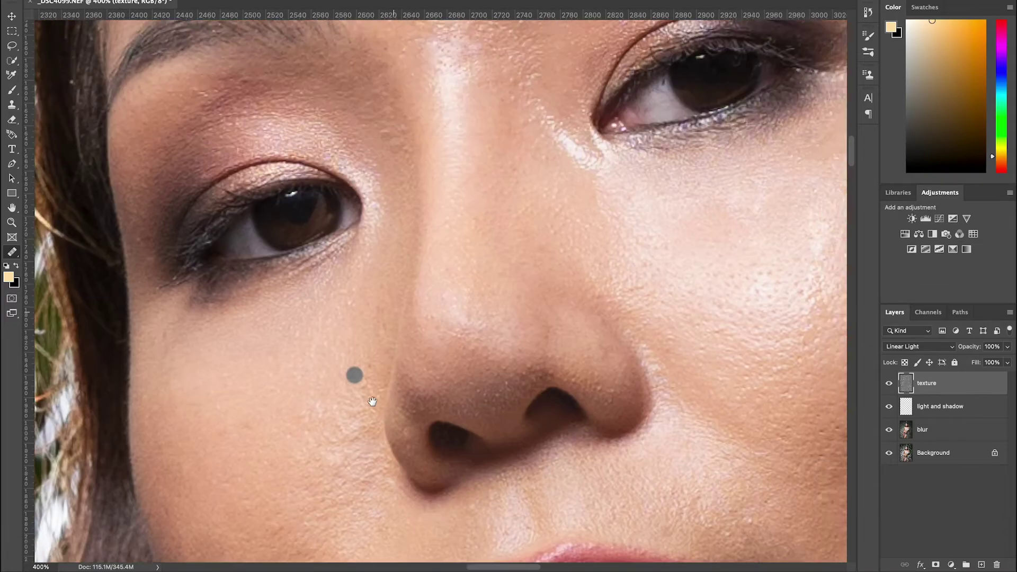
- Heal the remaining dents and rough patches on the shaded lower part of her left cheek
key("z")
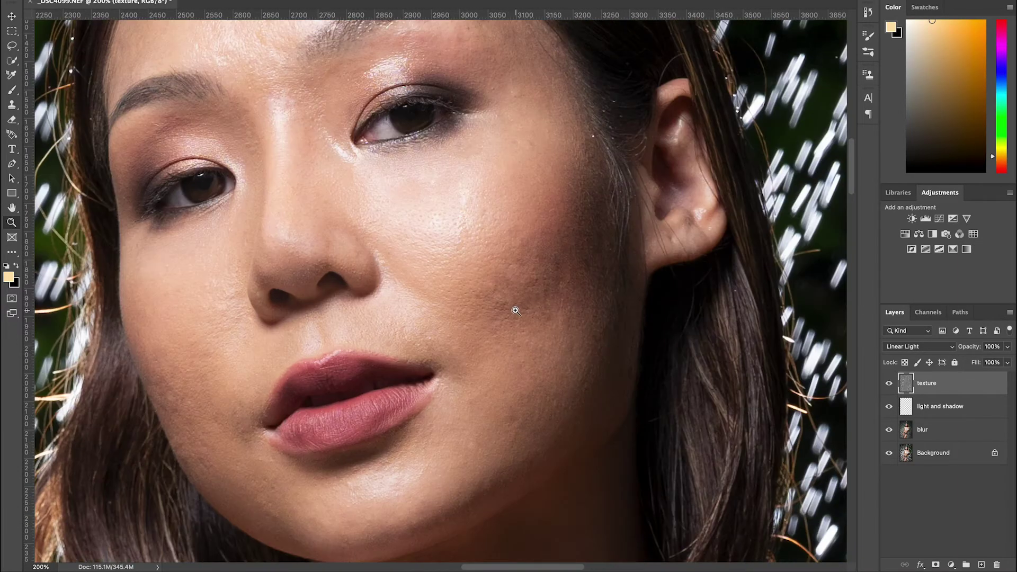
left_click(395, 329)
key("j")
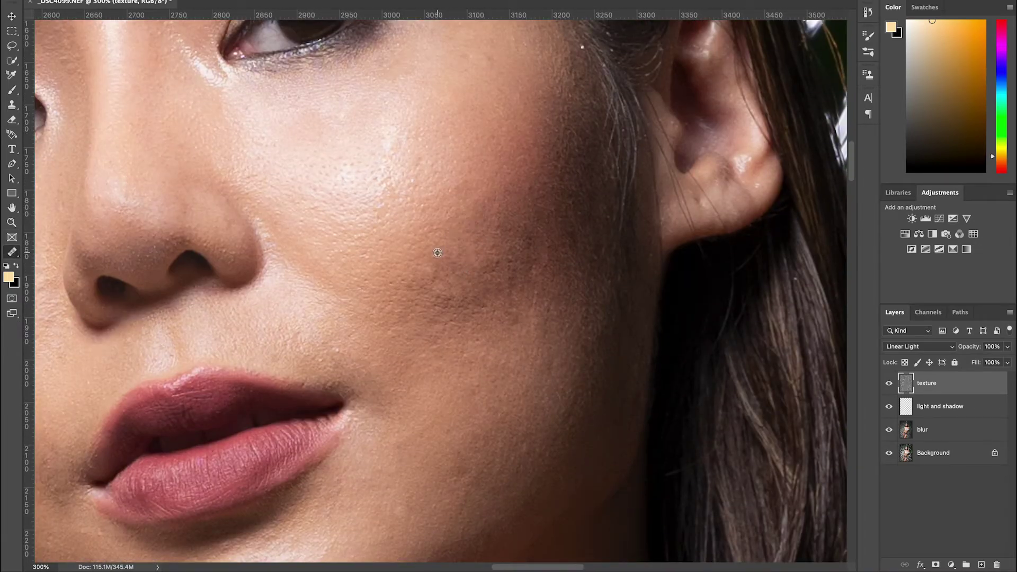
left_click(419, 302)
left_click(465, 288)
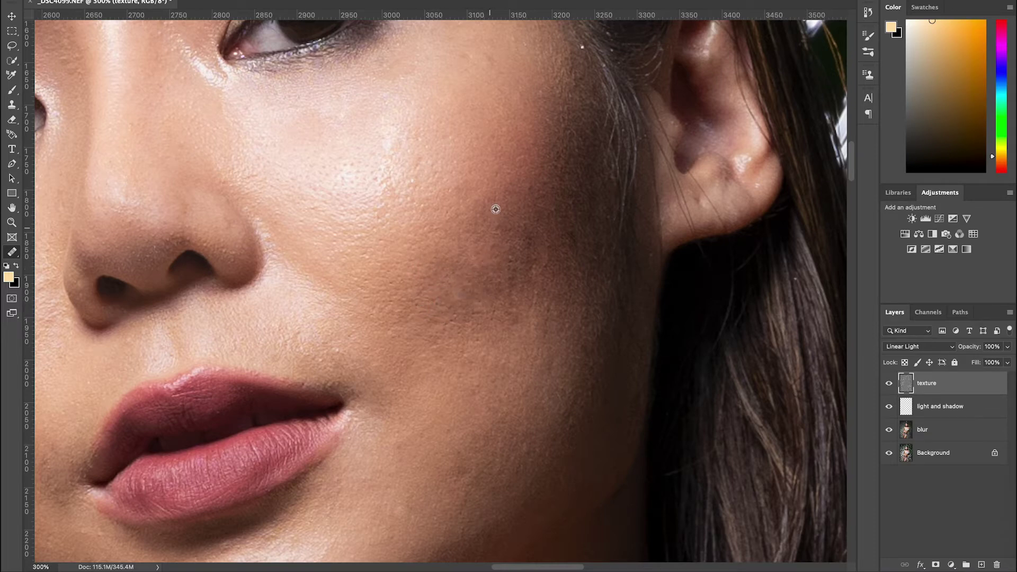
left_click(479, 255)
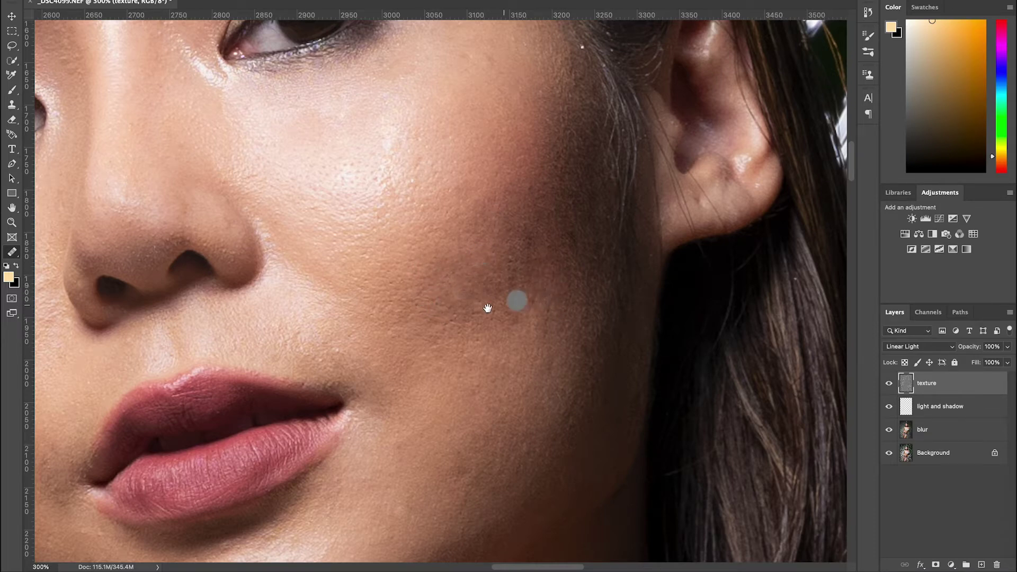
- Heal the leftover spots on her right lower cheek and jaw beside the corner of the mouth
left_click_drag(115, 373, 437, 228)
left_click(274, 275)
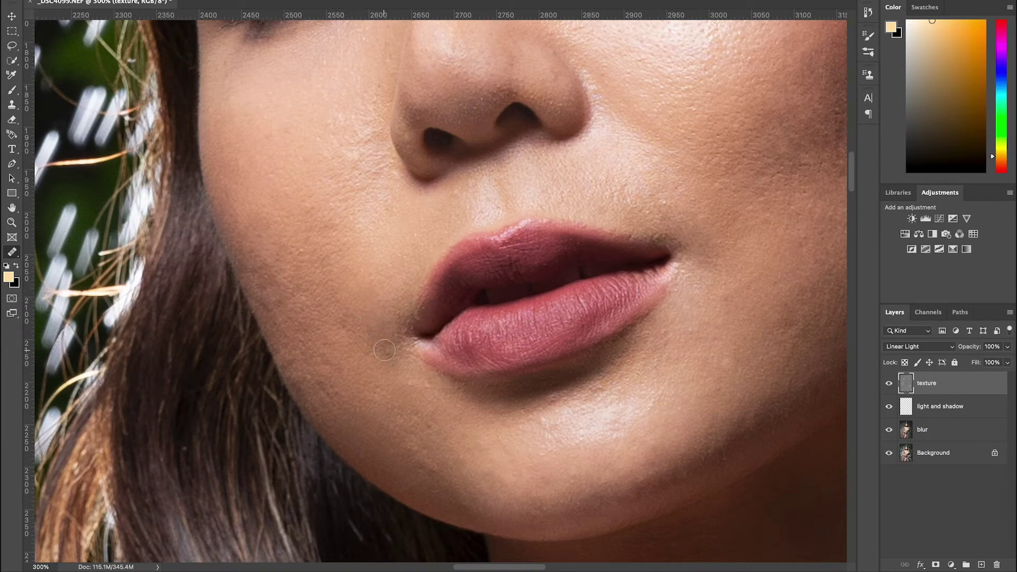
left_click(371, 378)
left_click(404, 319)
- Look over the skin on the torso, arms, chest and face for remaining blemishes
key("z")
left_click(424, 345, "alt")
scroll(486, 234, "down", 15)
scroll(527, 307, "left", 6)
key("j")
left_click_drag(472, 312, 473, 311)
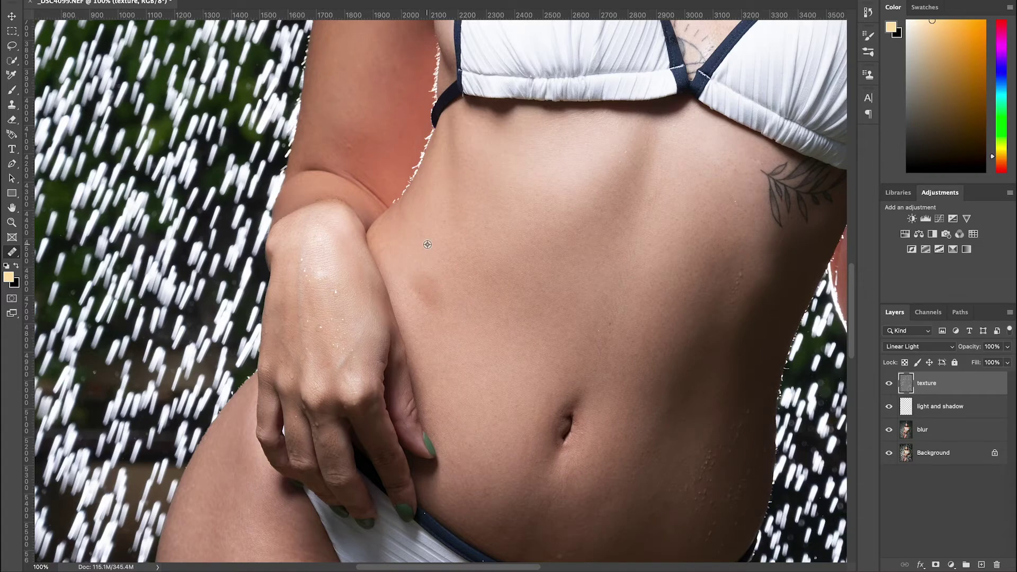
scroll(432, 221, "down", 10)
scroll(431, 220, "right", 3)
scroll(448, 319, "up", 15)
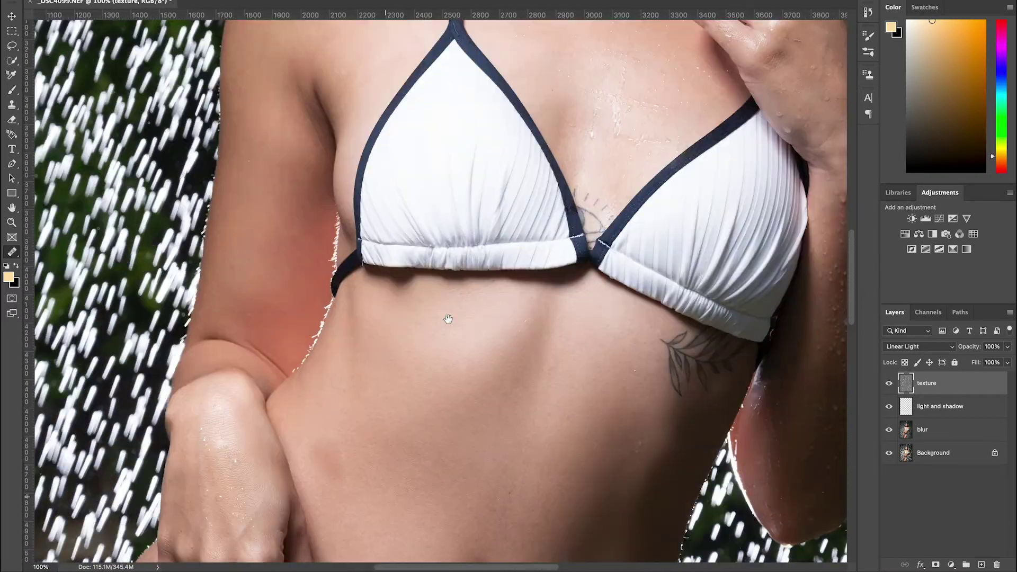
scroll(448, 319, "up", 15)
scroll(448, 318, "right", 4)
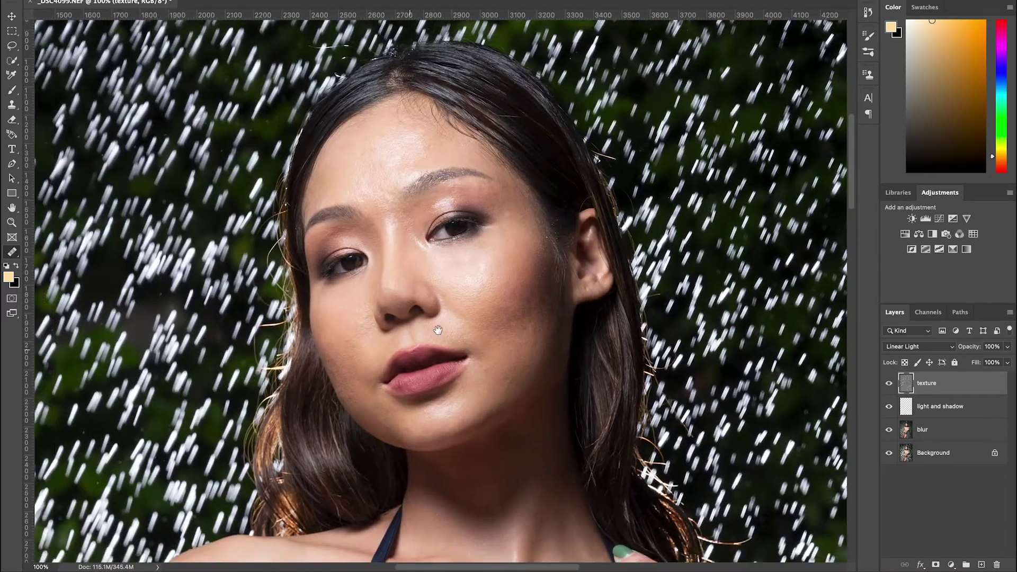
scroll(438, 330, "down", 2)
scroll(437, 330, "left", 2)
- Heal the spot on the side of her nose above the nostril
left_click(426, 277)
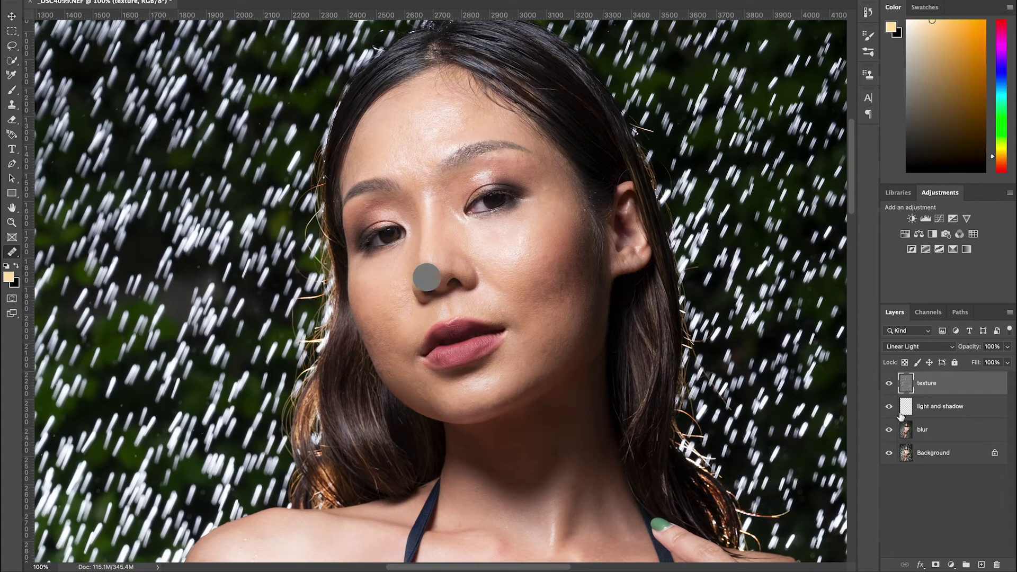
mouse_move(593, 248)
left_mouse_down()
mouse_move(599, 241)
mouse_move(436, 338)
mouse_move(557, 309)
mouse_move(567, 288)
mouse_move(613, 309)
mouse_move(554, 318)
mouse_move(527, 266)
mouse_move(545, 273)
mouse_move(553, 260)
mouse_move(86, 80)
left_mouse_up()
left_click(12, 17)
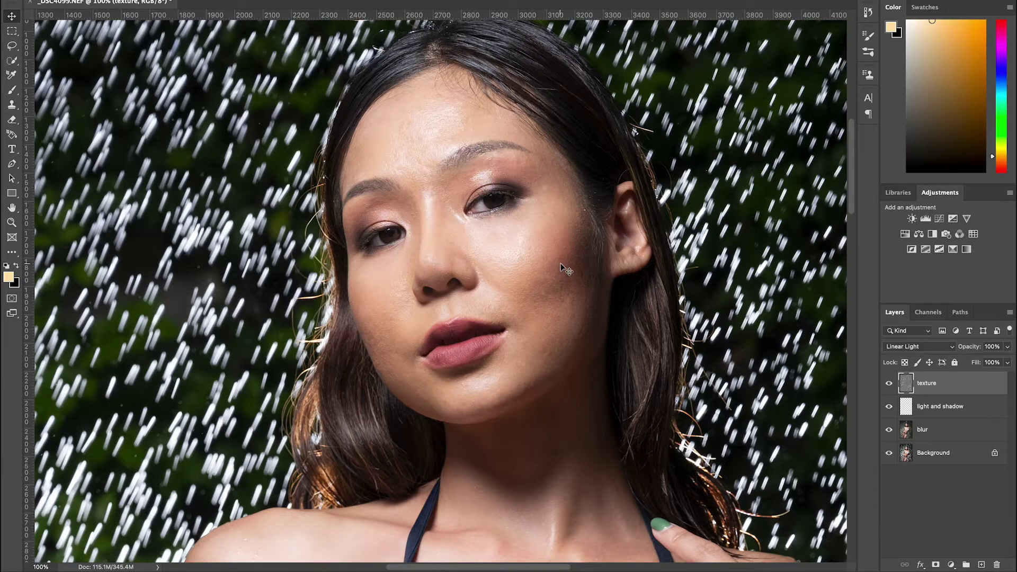
- Compare the retouched face with the original by showing only the Background layer and restoring all layers
left_click(13, 222)
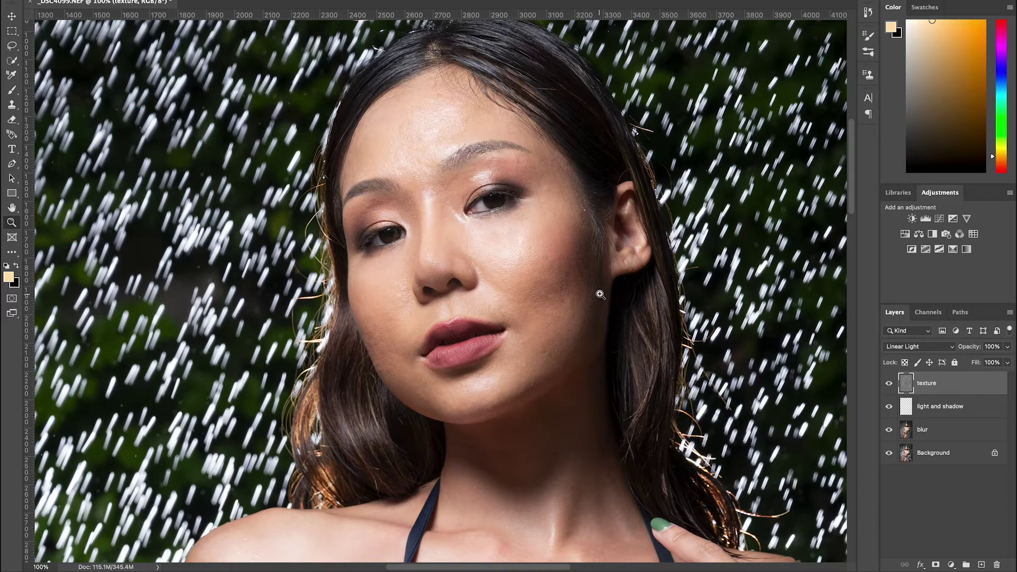
left_click(518, 269)
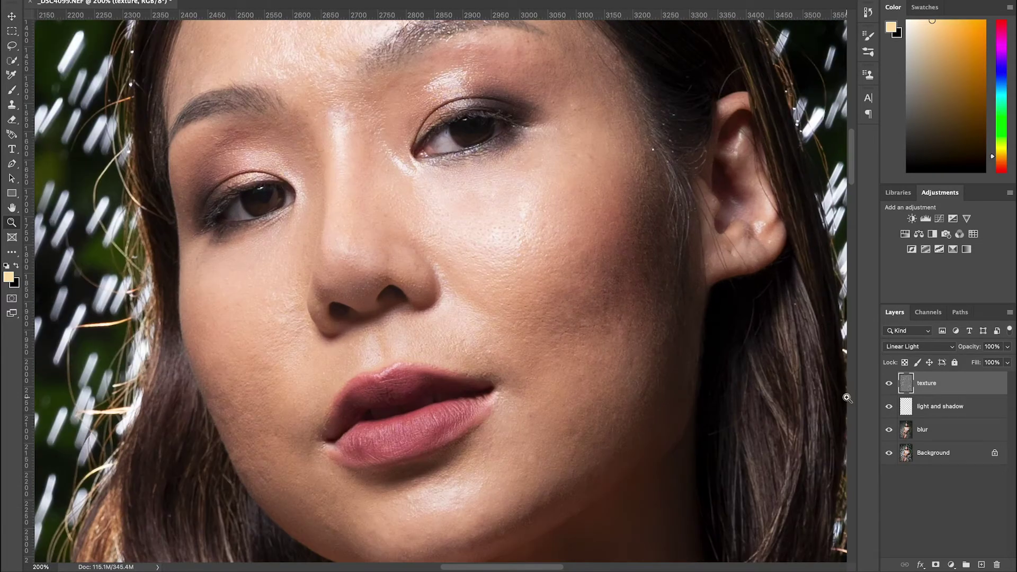
left_click(889, 453, "alt")
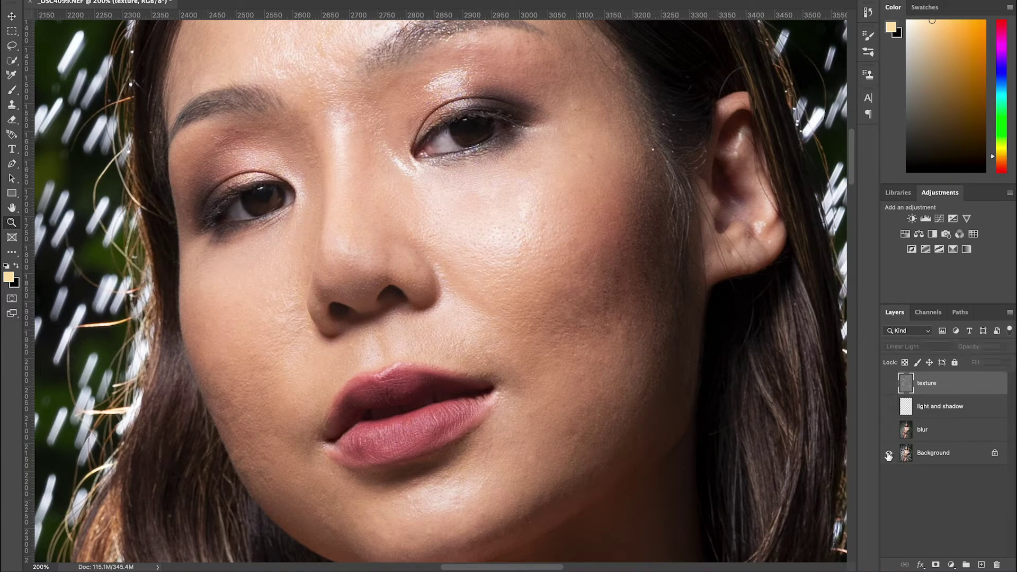
left_click(889, 453, "alt")
left_click(889, 453, "alt")
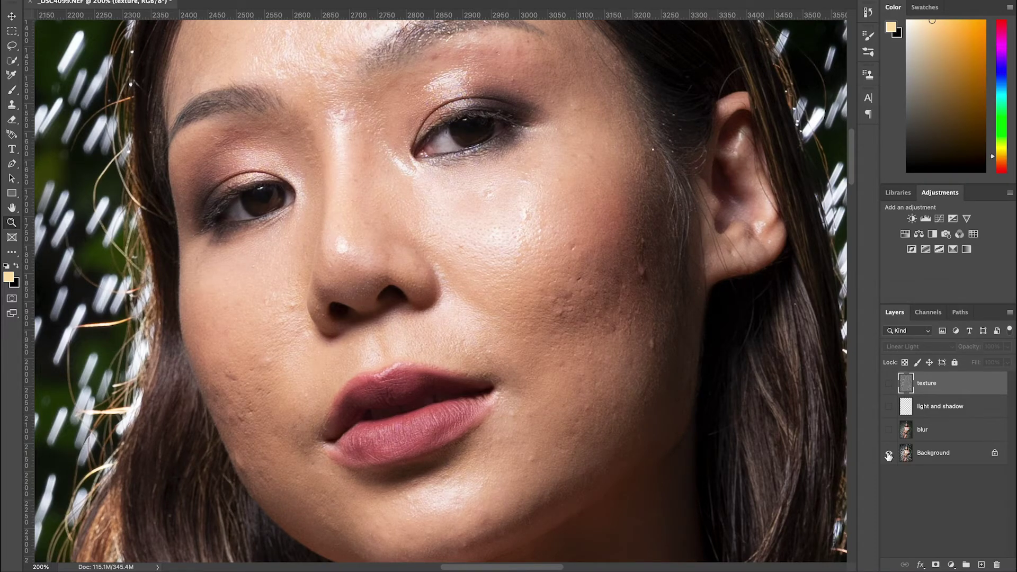
left_click(889, 453, "alt")
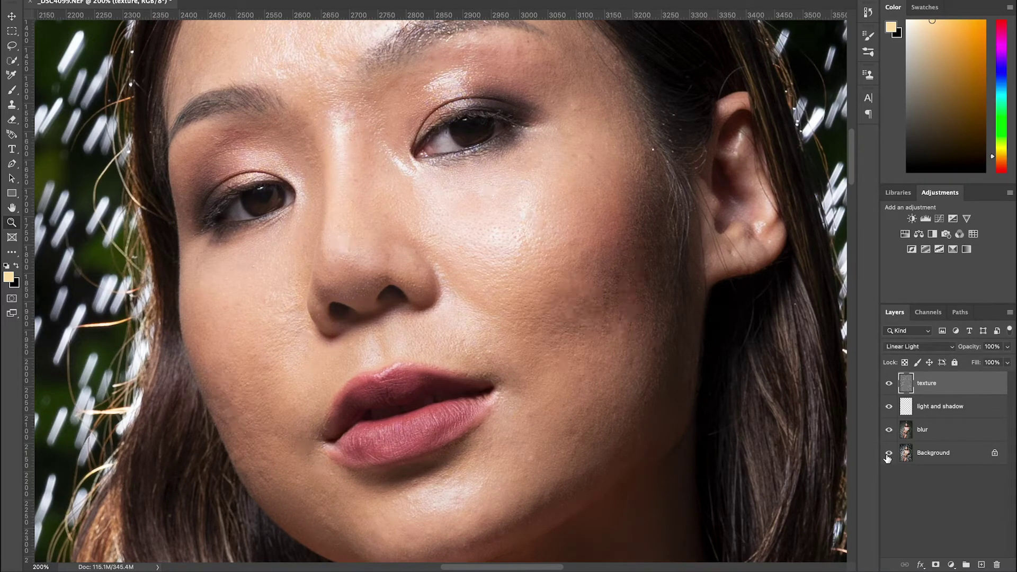
left_click(399, 299, "alt")
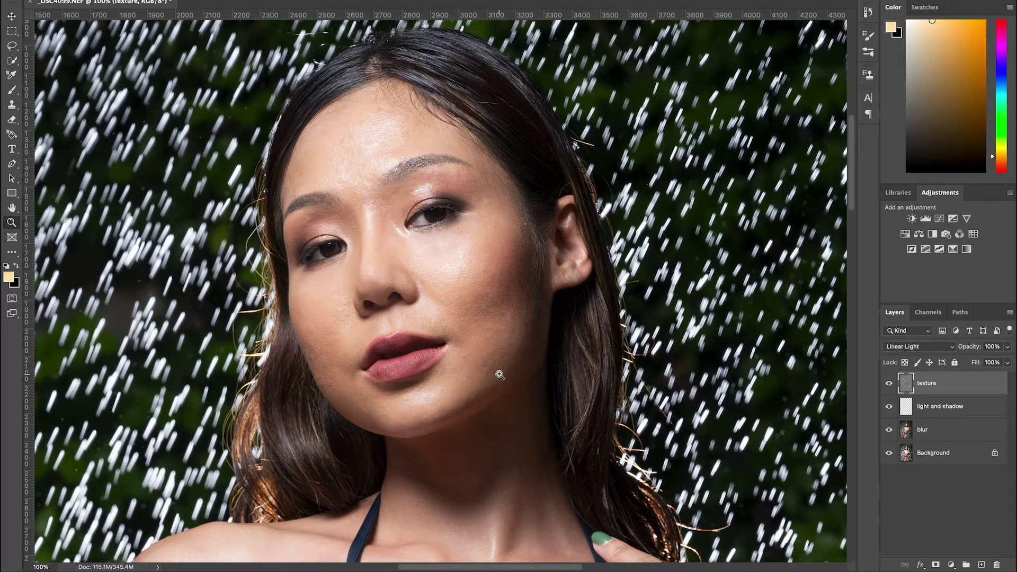
- Rename the blur layer as tone
left_click(954, 408)
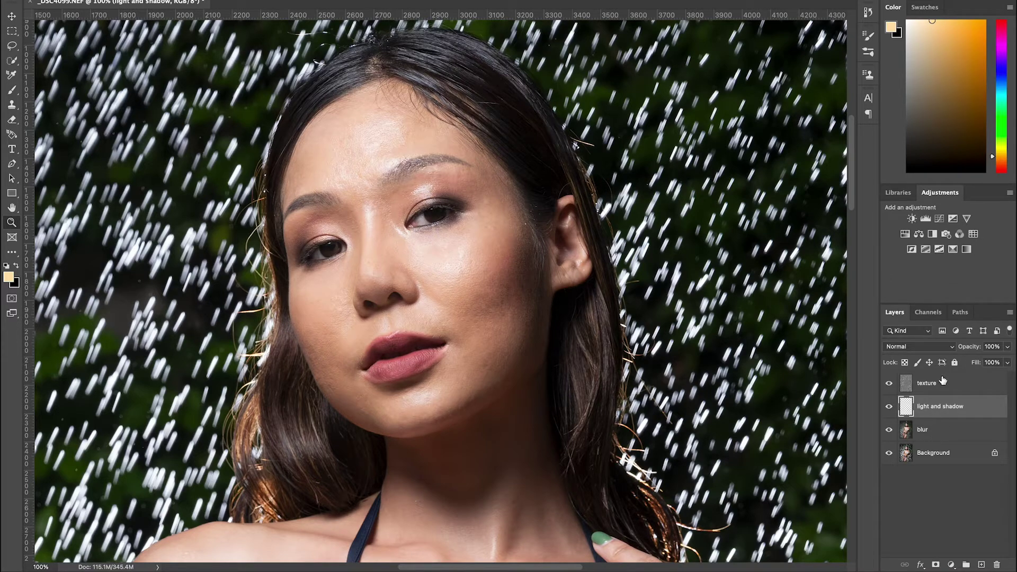
double_click(923, 431)
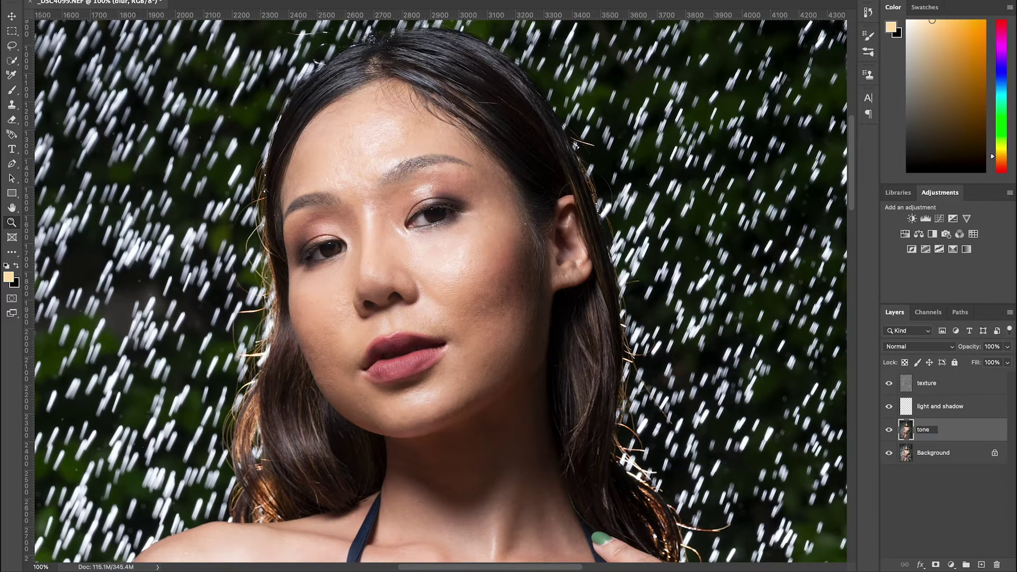
key("Return")
- Make the light and shadow layer active and choose the Brush tool for painting on it
left_click(947, 411)
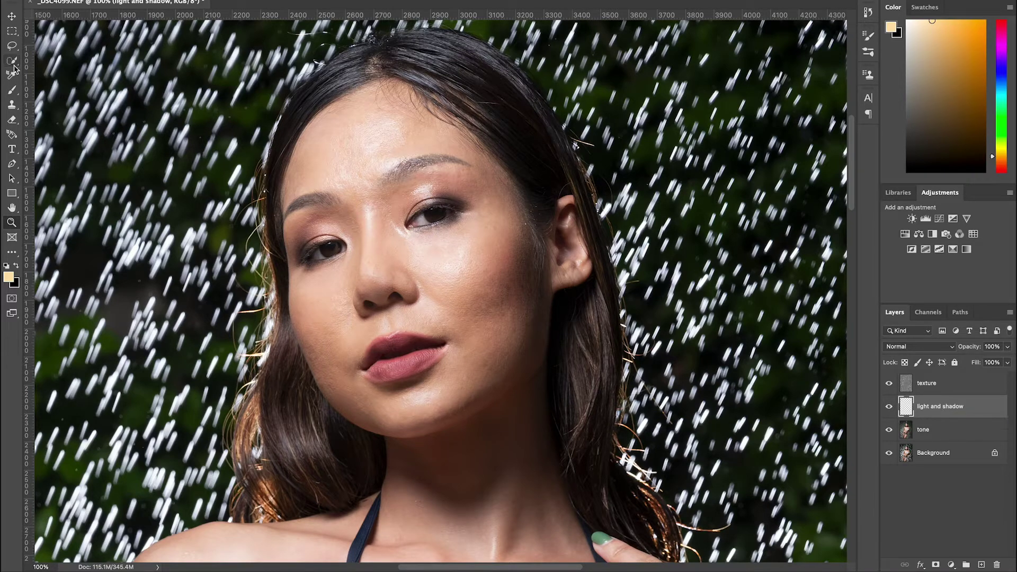
left_click(15, 95)
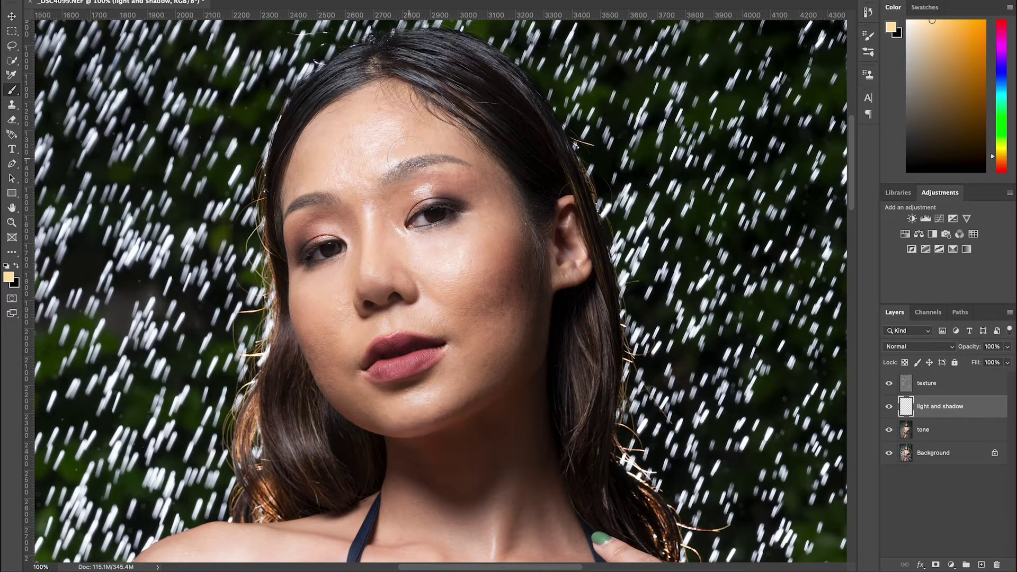
left_click(12, 222)
left_click(446, 215)
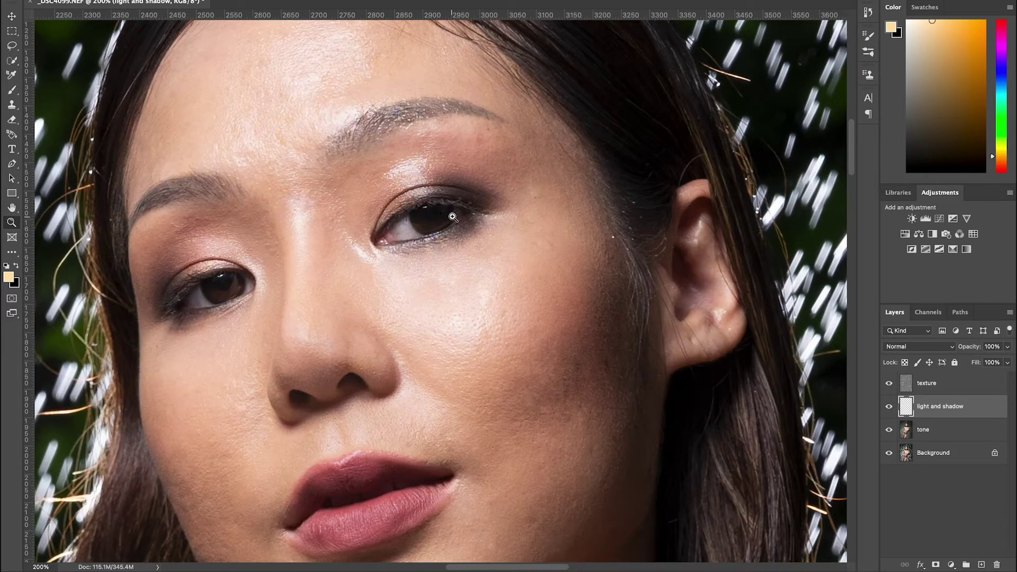
left_click(409, 181, "alt")
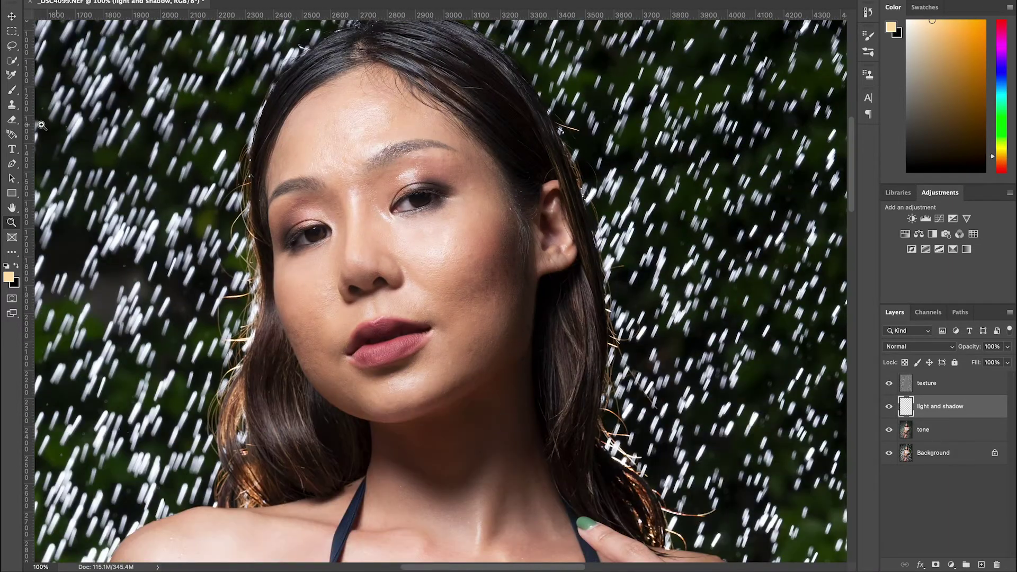
left_click(12, 91)
left_click(12, 221)
left_click(437, 287)
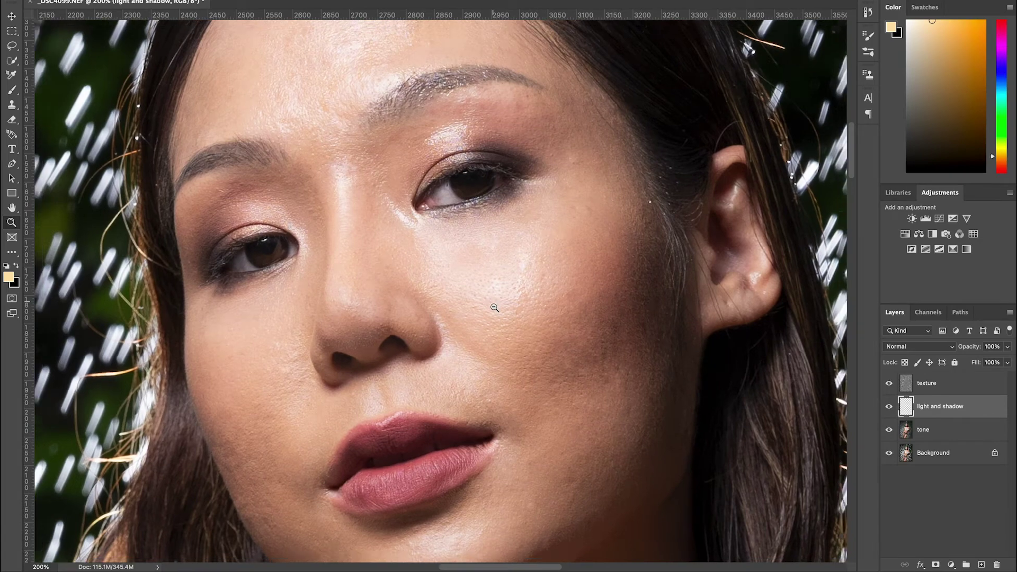
left_click(492, 316, "alt")
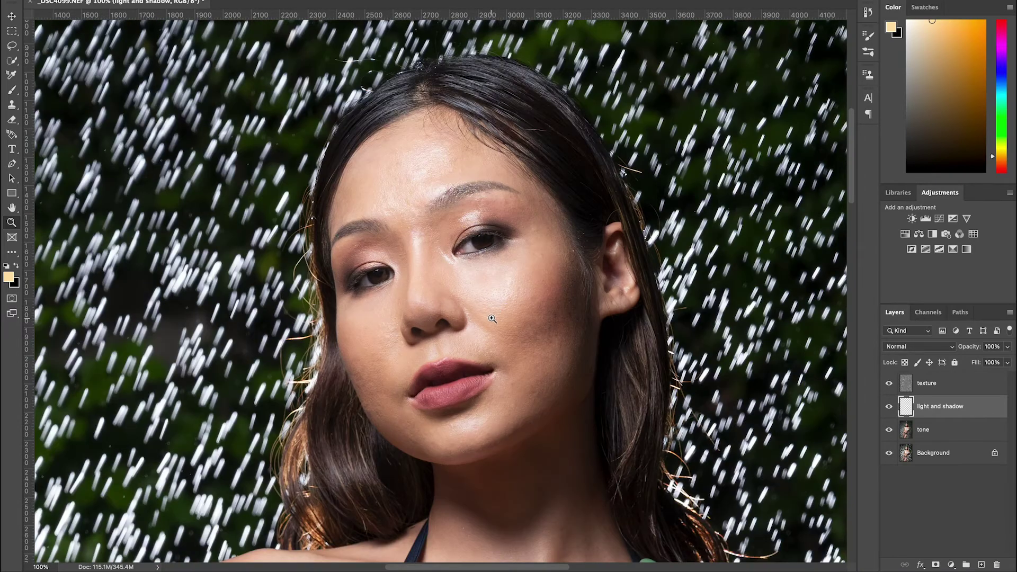
left_click_drag(493, 312, 479, 295)
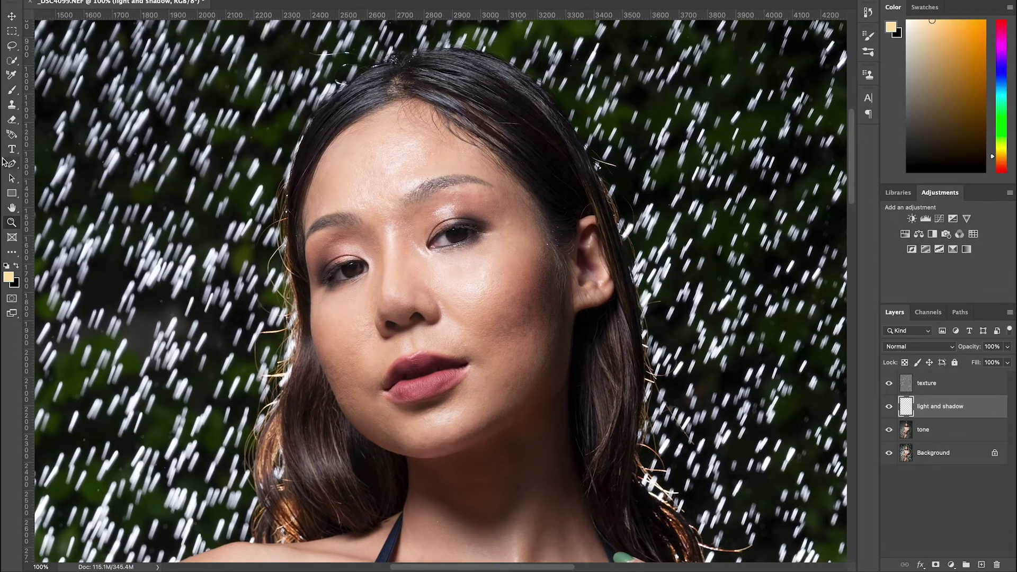
- Sample the bright skin tones of her left cheek and brush over the highlight on the light and shadow layer
left_click(12, 90)
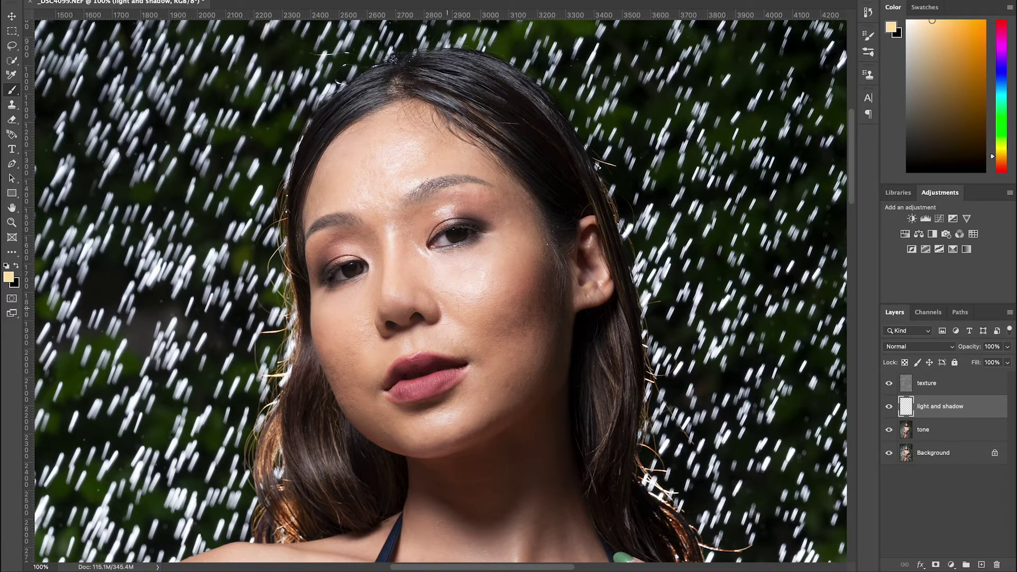
left_click(476, 276, "alt")
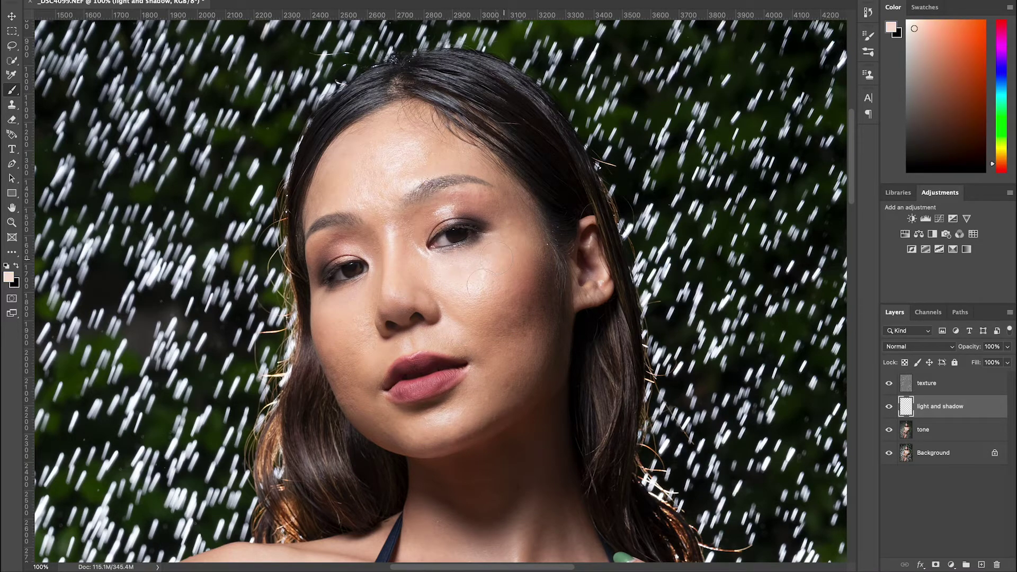
left_click(475, 267, "alt")
left_click(487, 280, "alt")
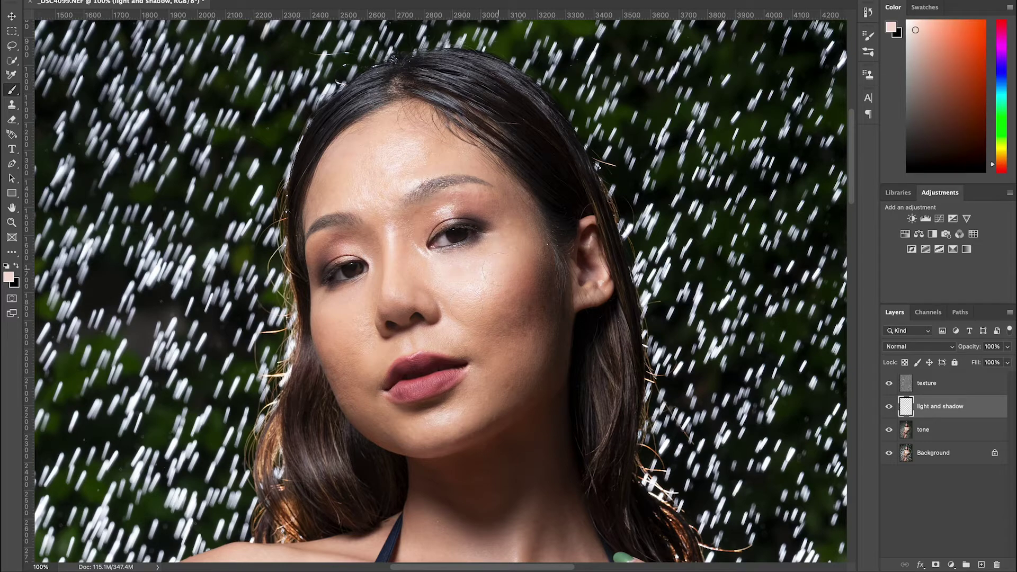
left_click(480, 285, "alt")
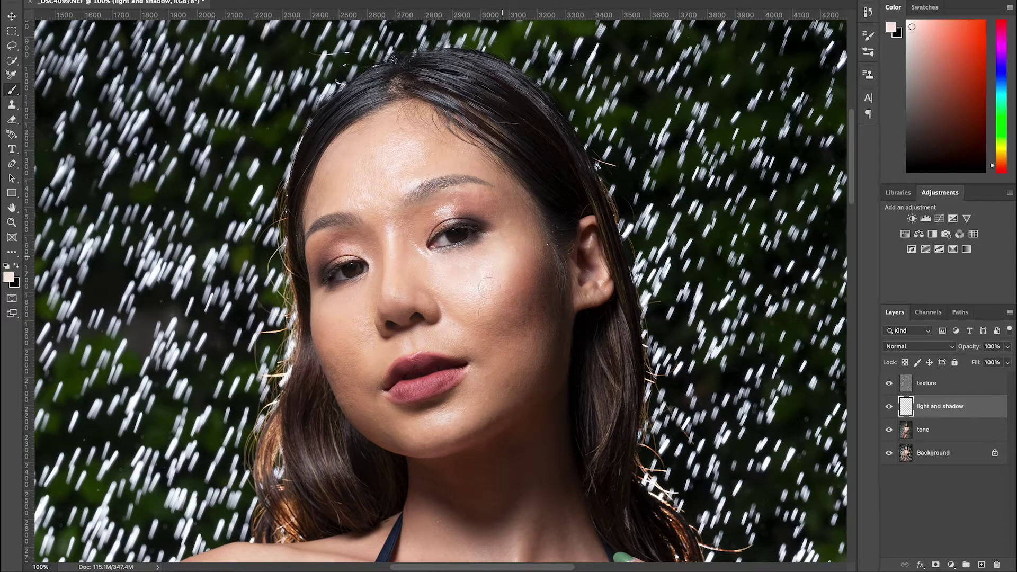
- Sample the reddish mid and dark tones of her outer left cheek and paint over the patchy shaded area
left_click(523, 287, "alt")
left_click(524, 276, "alt")
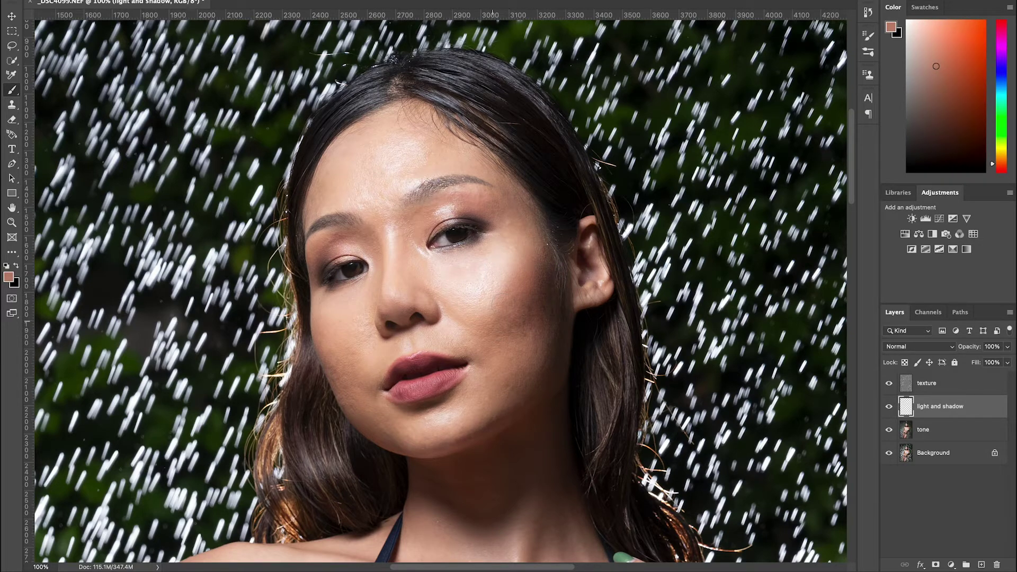
left_click(527, 272, "alt")
left_click(522, 293, "alt")
left_click(547, 273, "alt")
left_click(544, 300, "alt")
left_click(517, 329, "alt")
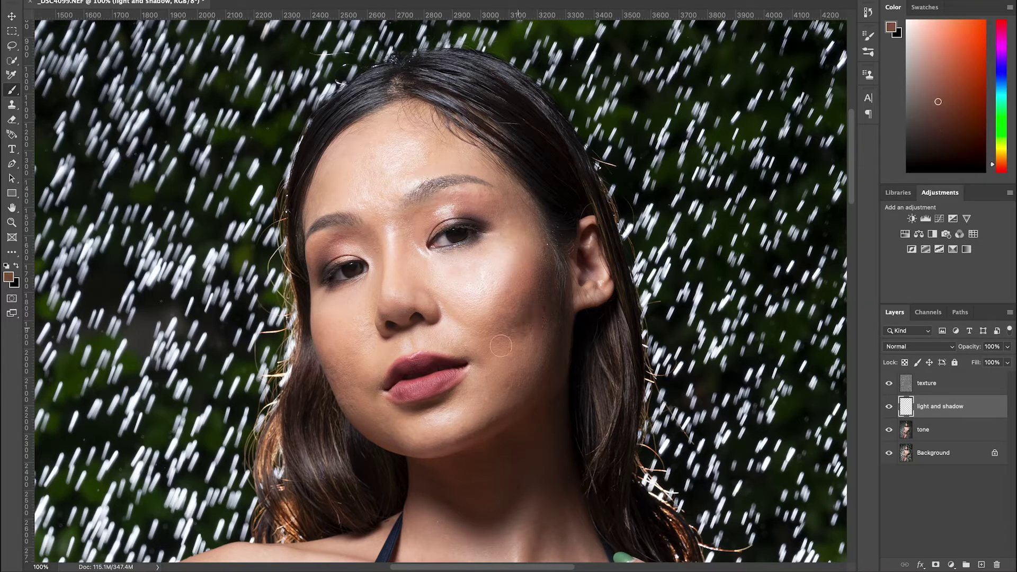
- Sample skin tones between her outer left eye and upper cheek and brush the transition smooth on the light and shadow layer
left_click(507, 284, "alt")
left_click(508, 272, "alt")
left_click(518, 239, "alt")
left_click(482, 260, "alt")
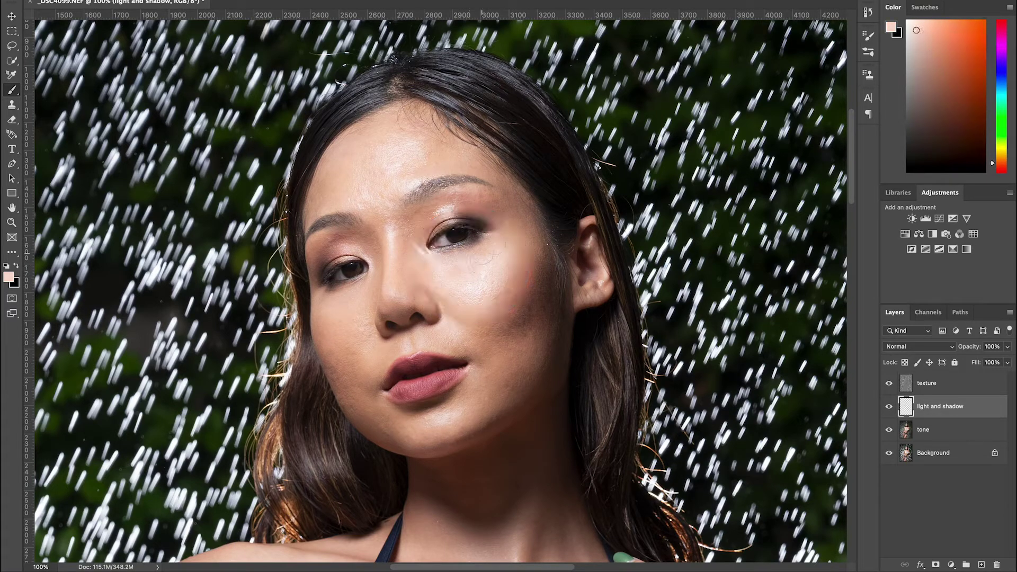
- Sample the pale highlight tones under her left eye and brush them over the bright upper cheek toward the nose
left_click(467, 277, "alt")
left_click(487, 255, "alt")
left_click(489, 265, "alt")
left_click(475, 292, "alt")
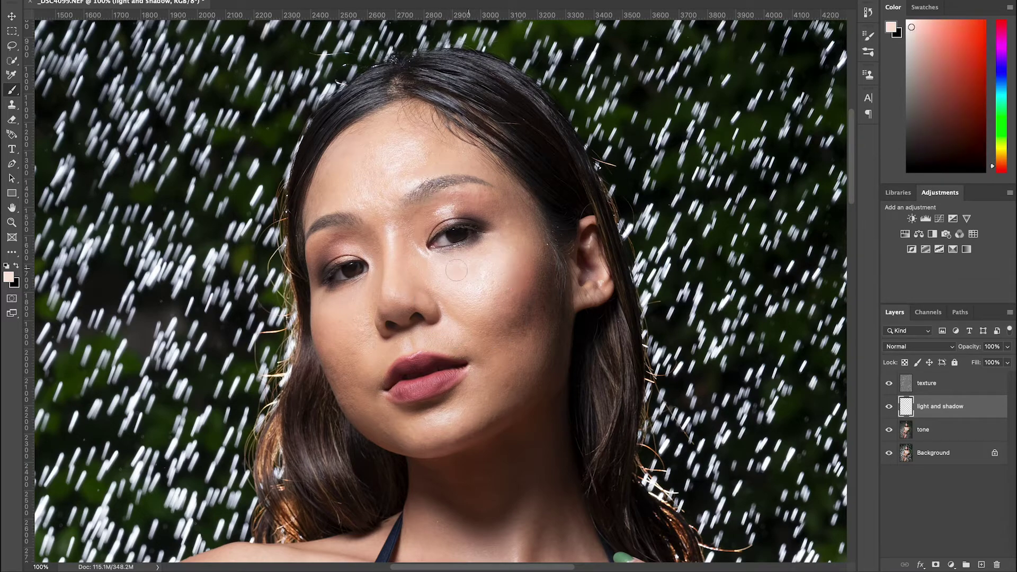
left_click(435, 268, "alt")
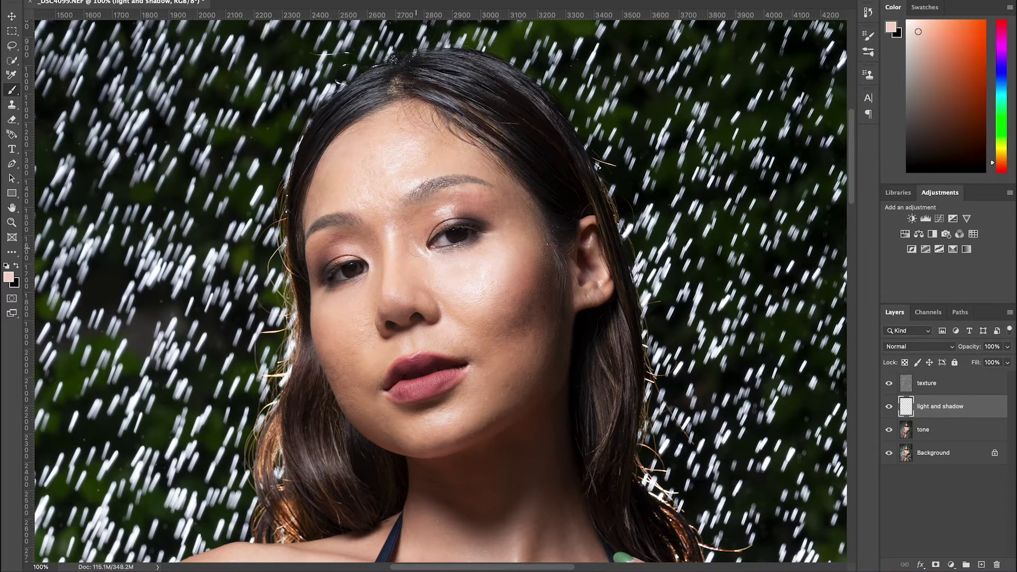
- Sample the pinkish and dark brown eyeshadow tones and paint over her left upper eyelid to even the shading
left_click(482, 205, "alt")
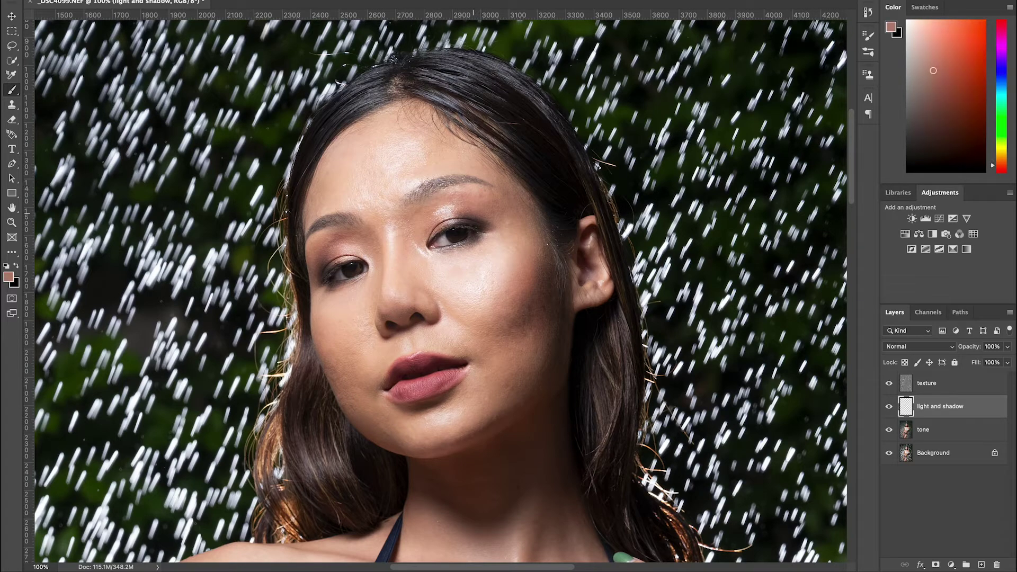
left_click(468, 212, "alt")
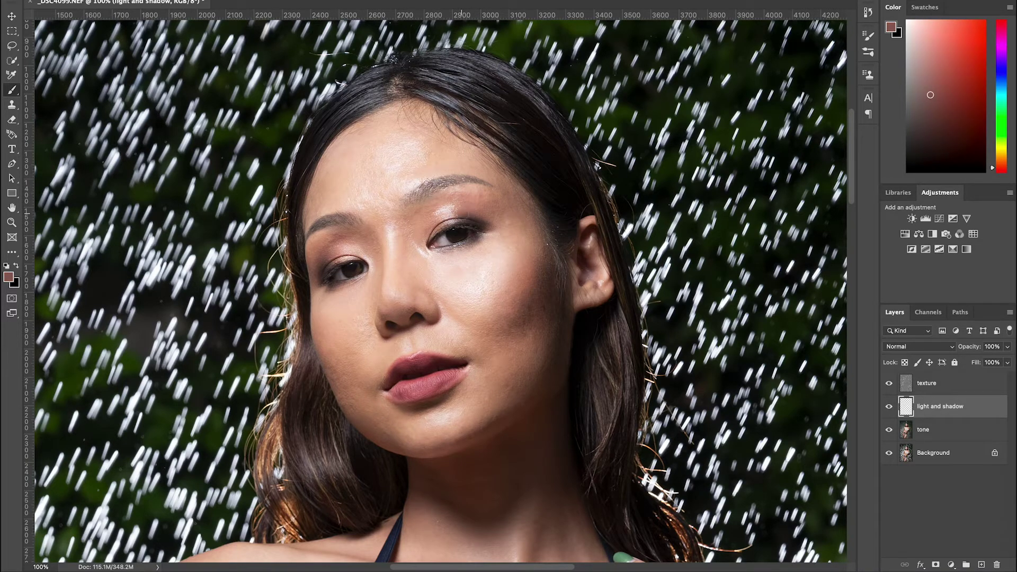
left_click(467, 220, "alt")
left_click(480, 224, "alt")
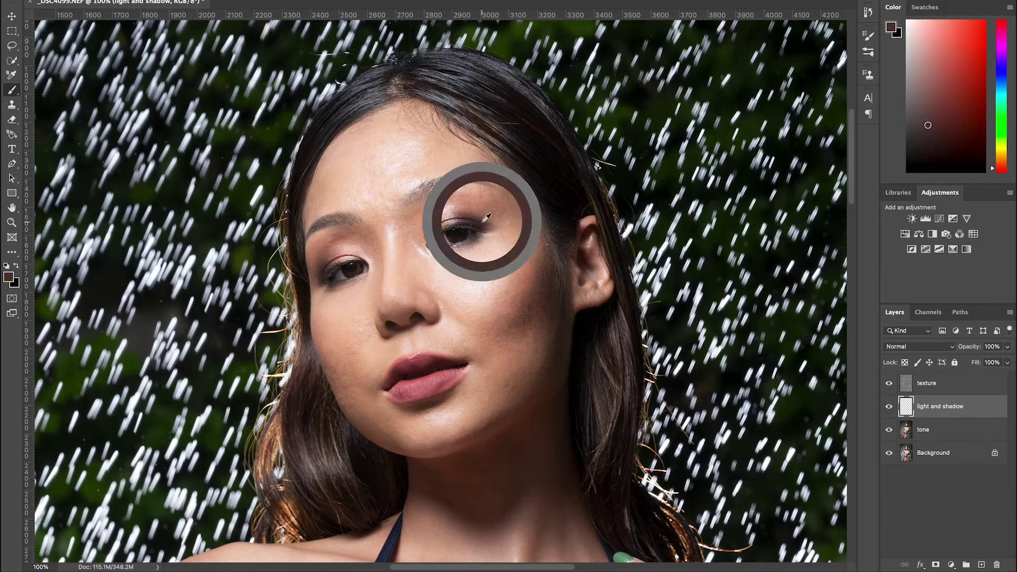
left_click(457, 222, "alt")
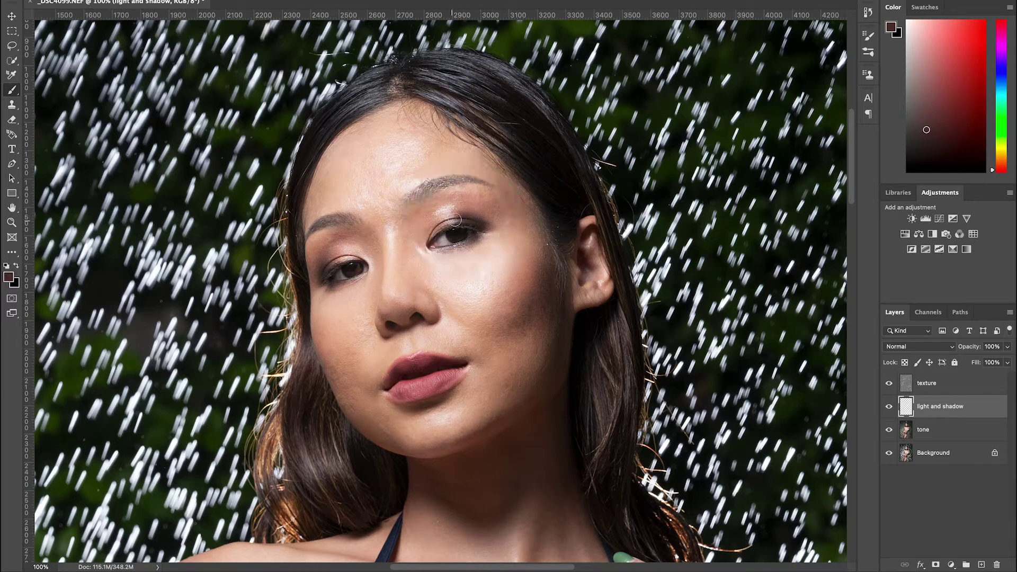
- Sample skin tones around the inner corner of her left eye and blend the area beside the nose bridge
left_click(460, 208, "alt")
left_click(432, 212, "alt")
left_click(432, 215, "alt")
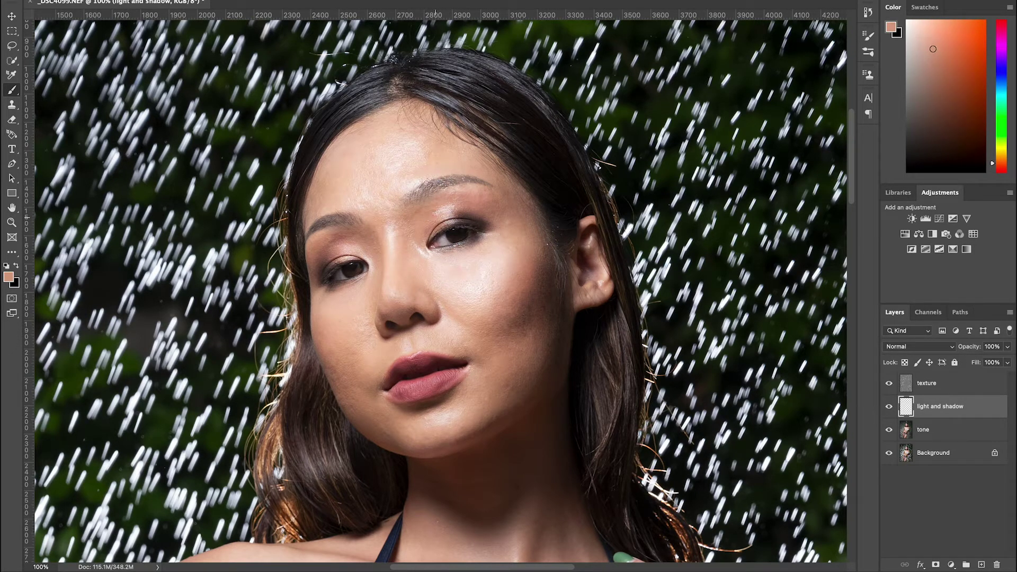
left_click(430, 220, "alt")
- Sample the peach and pink tones beneath her left eyebrow and brush the brow bone out to its outer end
left_click(437, 196, "alt")
left_click(443, 199, "alt")
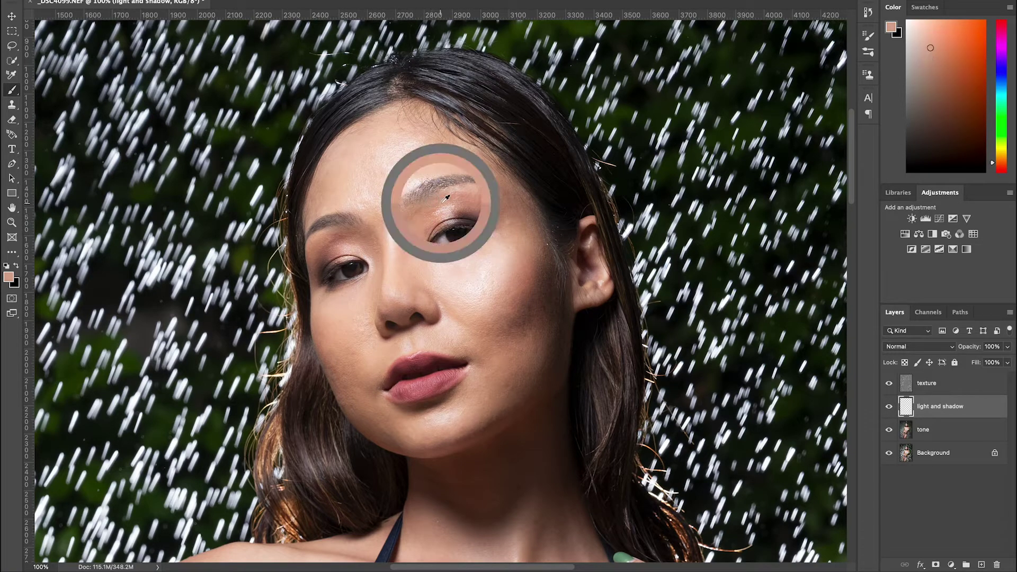
left_click(475, 185, "alt")
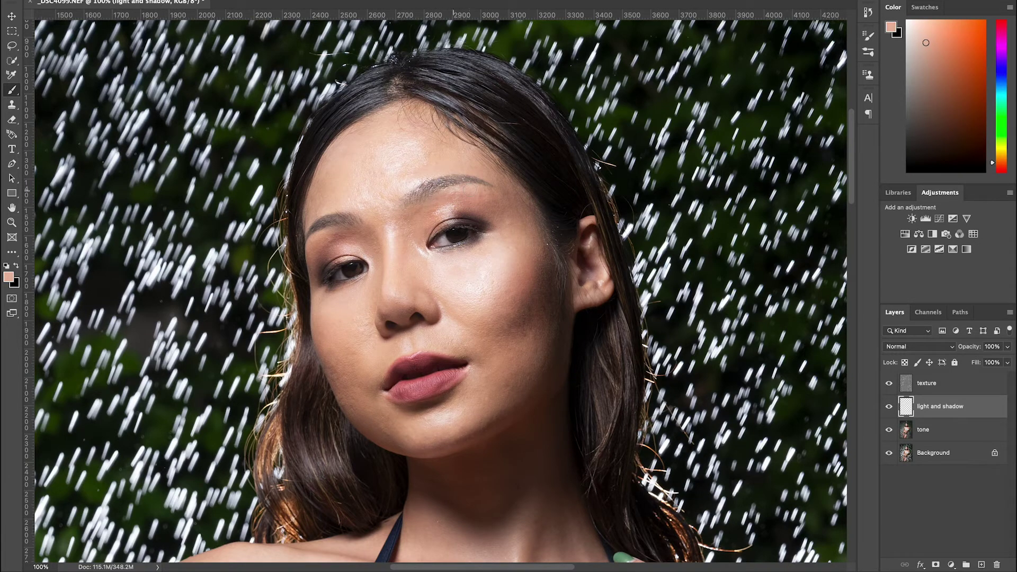
left_click(465, 200, "alt")
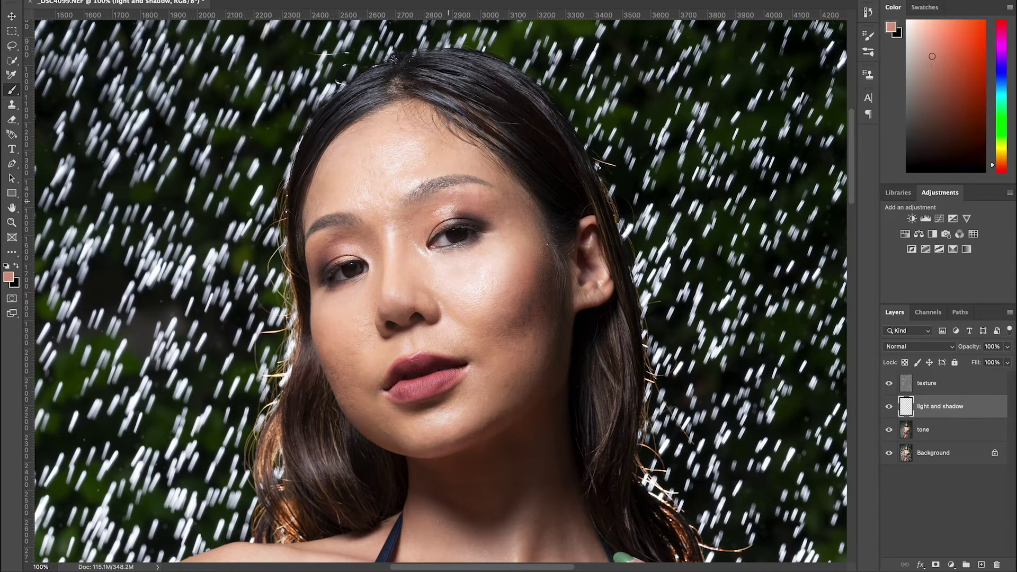
left_click(484, 198, "alt")
left_click(481, 188, "alt")
left_click(482, 187, "alt")
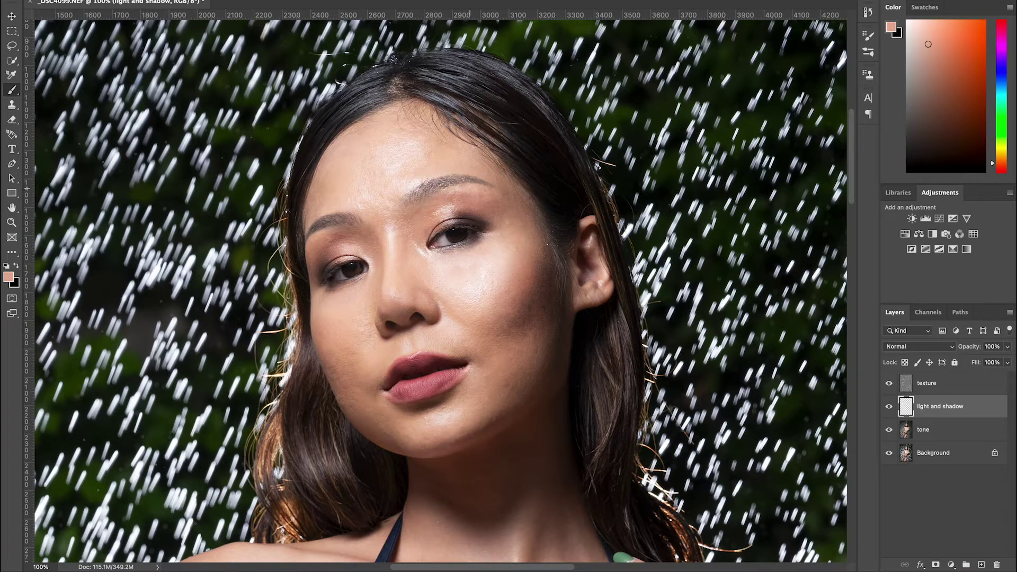
left_click(486, 203, "alt")
left_click(494, 210, "alt")
left_click(501, 207, "alt")
- Sample tones from the left brow bone down the side of the nose and blend the shading there
left_click(454, 198, "alt")
left_click(414, 223, "alt")
left_click(410, 243, "alt")
- Sample the muted brown tones of her left eyebrow and the skin just above it, and brush the eyebrow more even
left_click(432, 188, "alt")
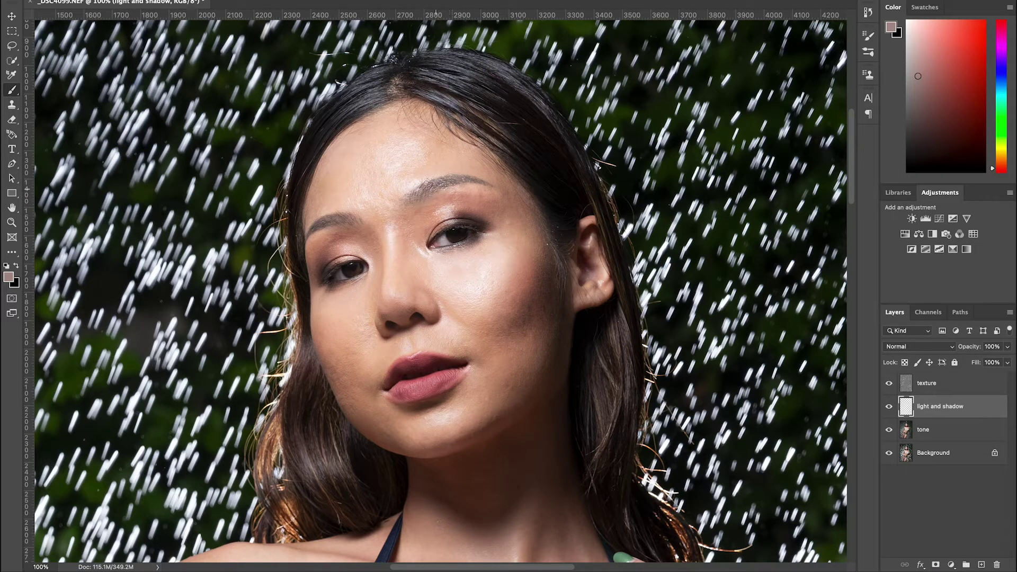
left_click(442, 180, "alt")
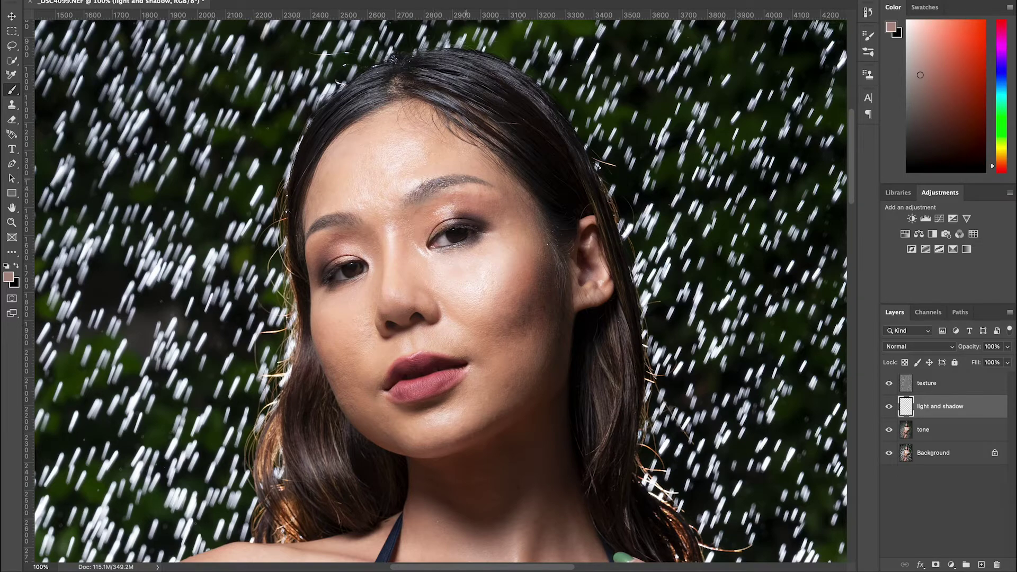
left_click(437, 183, "alt")
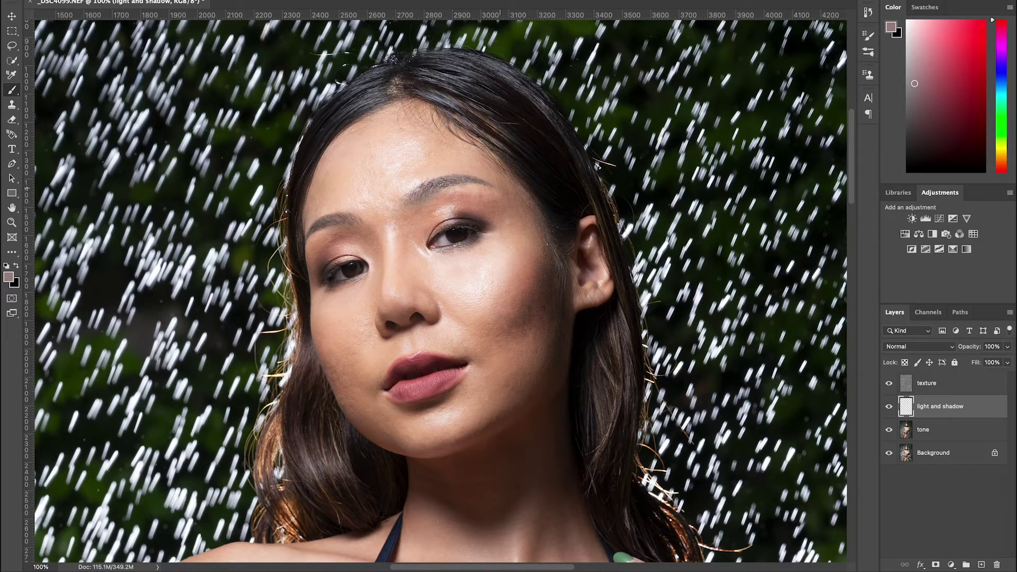
left_click(429, 168, "alt")
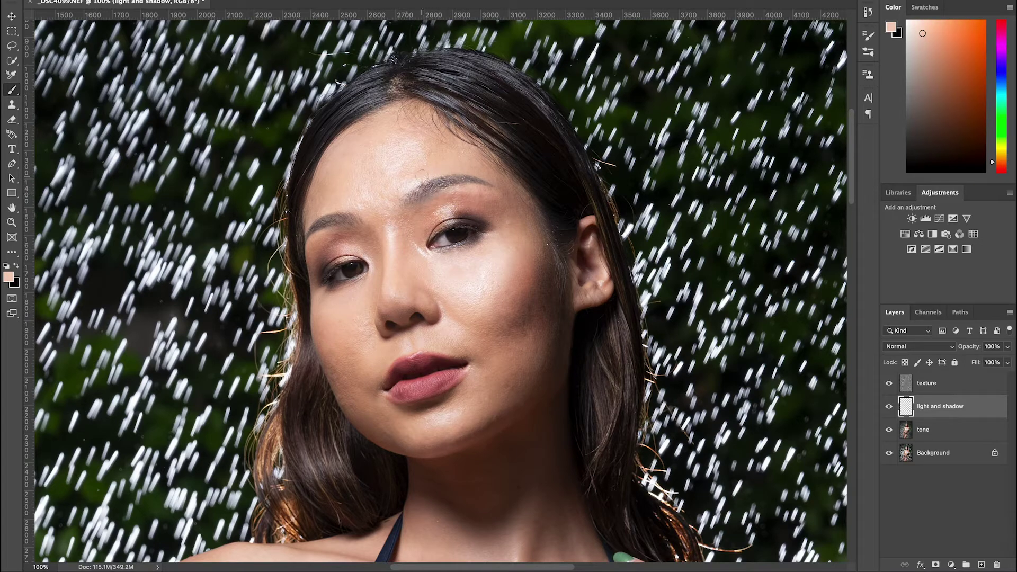
- Sample tones around the inner end of her left eyebrow and paint the shaded hollow beside the nose bridge
left_click(439, 204, "alt")
left_click(421, 228, "alt")
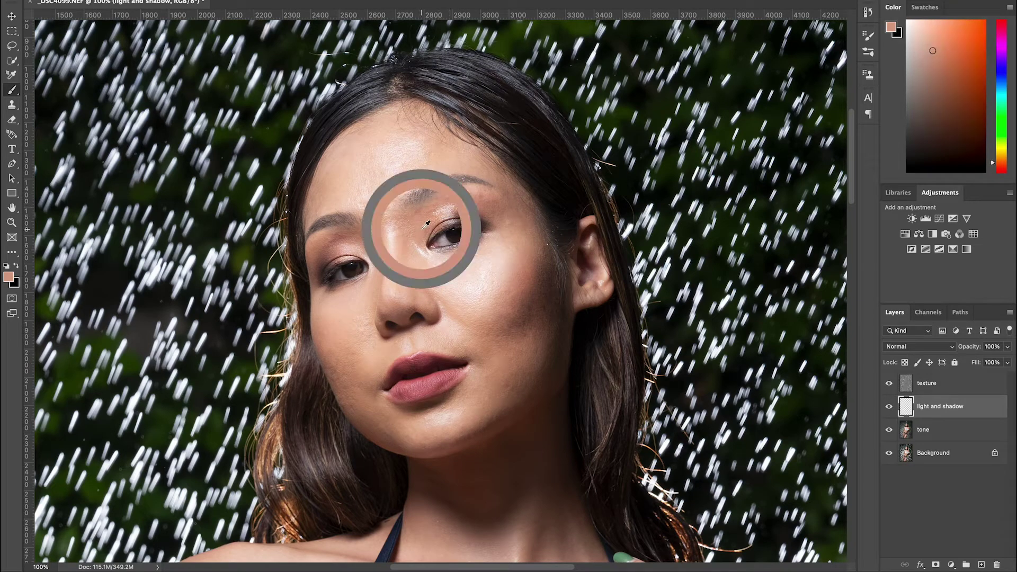
left_click(413, 217, "alt")
left_click(421, 195, "alt")
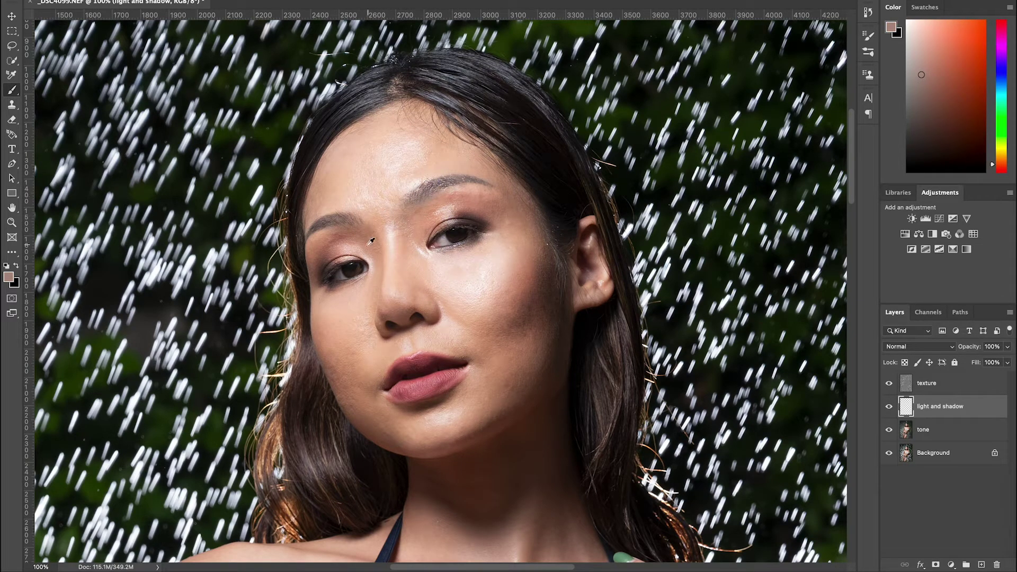
- Sample light skin tones between the eyebrows and lower forehead and brush over the uneven patches there
left_click(384, 229, "alt")
left_click(374, 189, "alt")
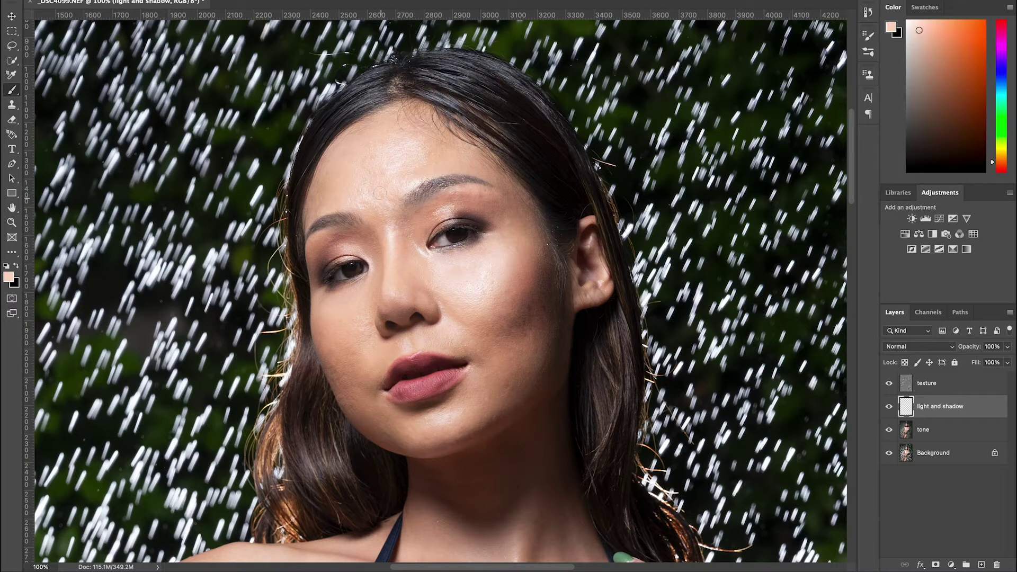
left_click(385, 178, "alt")
left_click(387, 221, "alt")
- Sample the bright skin tones at the center of the forehead and paint over its patchy highlights
left_click(395, 159)
left_click(397, 174, "alt")
left_click(390, 177, "alt")
left_click(425, 155)
left_click(394, 161, "alt")
left_click(370, 180, "alt")
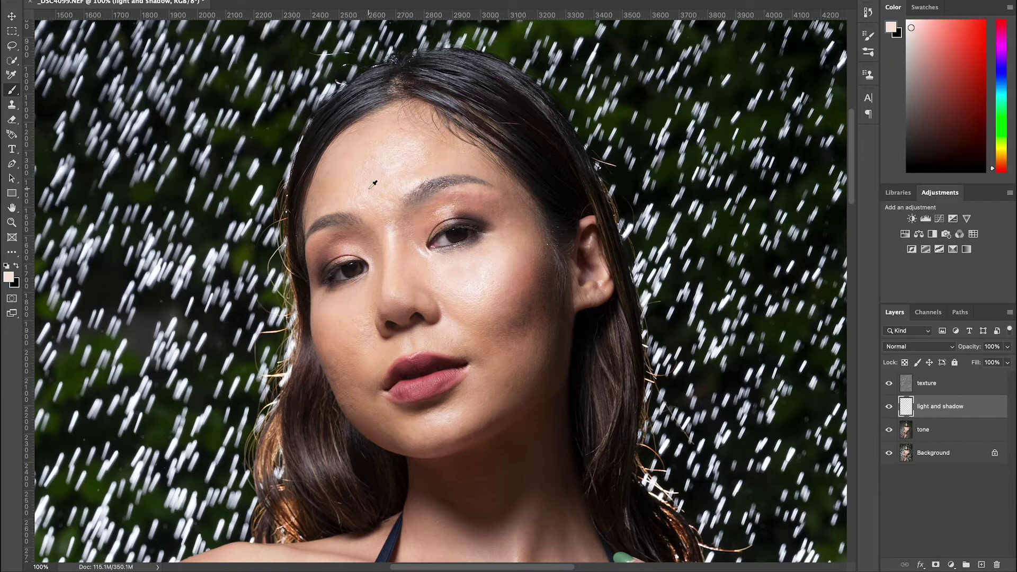
- Sample light peach tones across both sides of the upper forehead and brush them over the uneven highlight edges
left_click(362, 154, "alt")
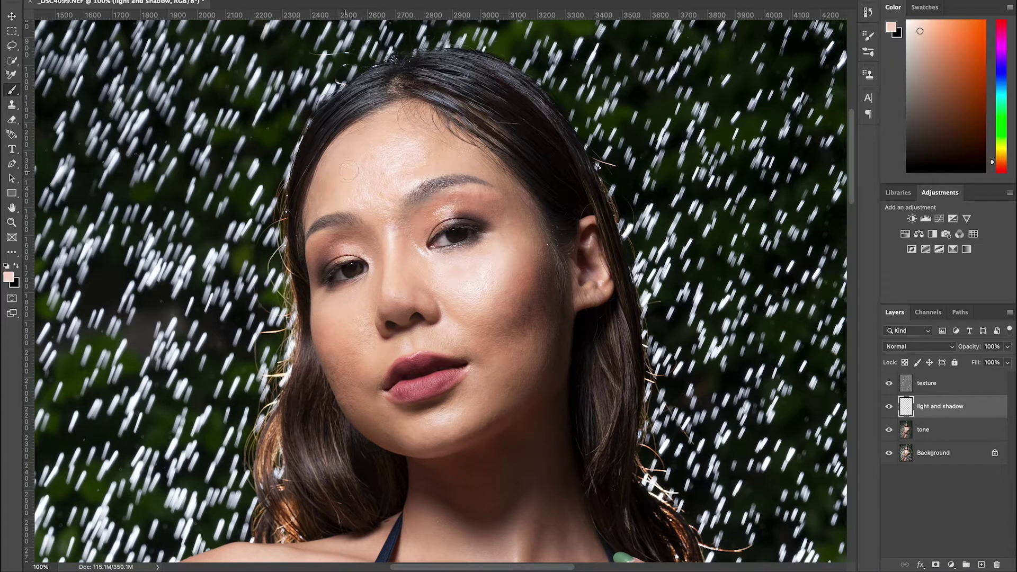
left_click(352, 147, "alt")
left_click(366, 146, "alt")
left_click(351, 147, "alt")
left_click(442, 156, "alt")
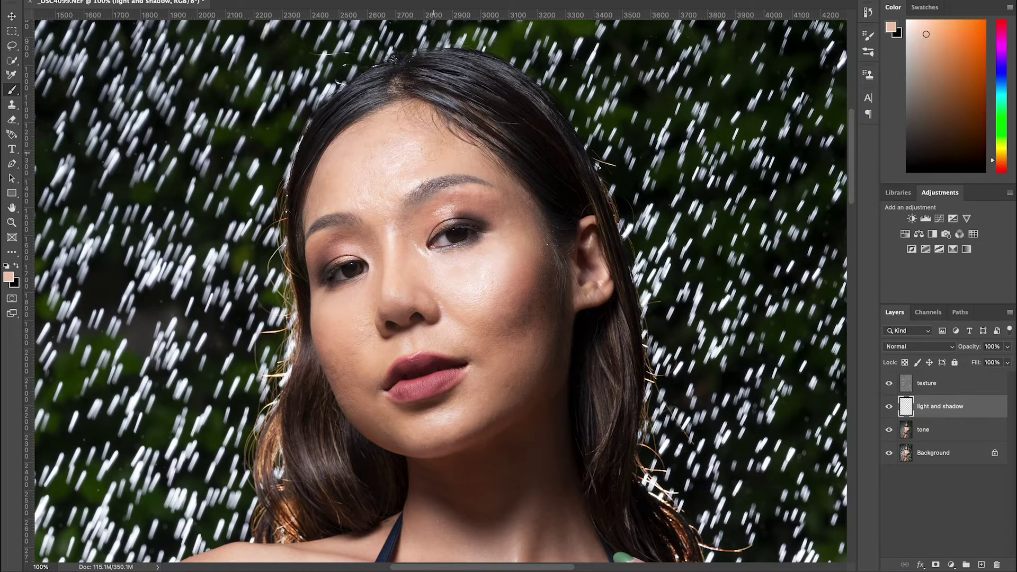
left_click(419, 159, "alt")
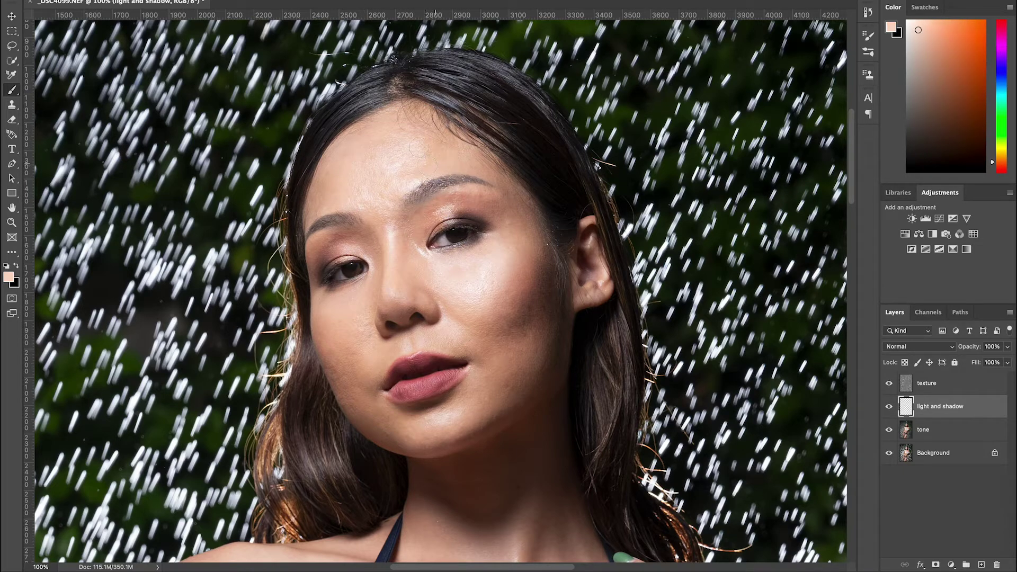
left_click(407, 170, "alt")
left_click(405, 161, "alt")
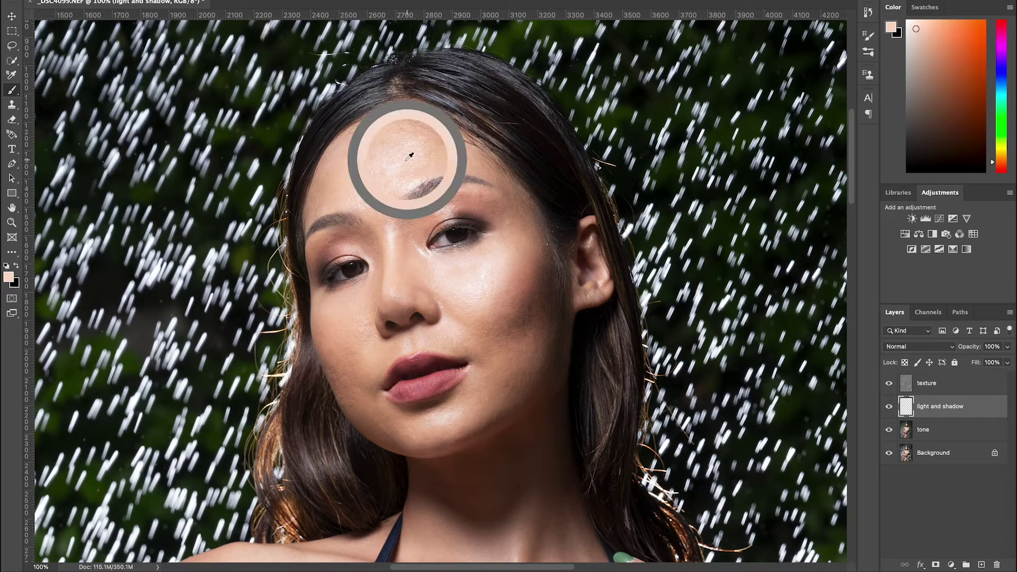
- Sample skin tones above her right eyebrow and blend the forehead toward the area between the eyebrows
left_click(330, 194, "alt")
left_click(337, 170, "alt")
left_click(358, 207, "alt")
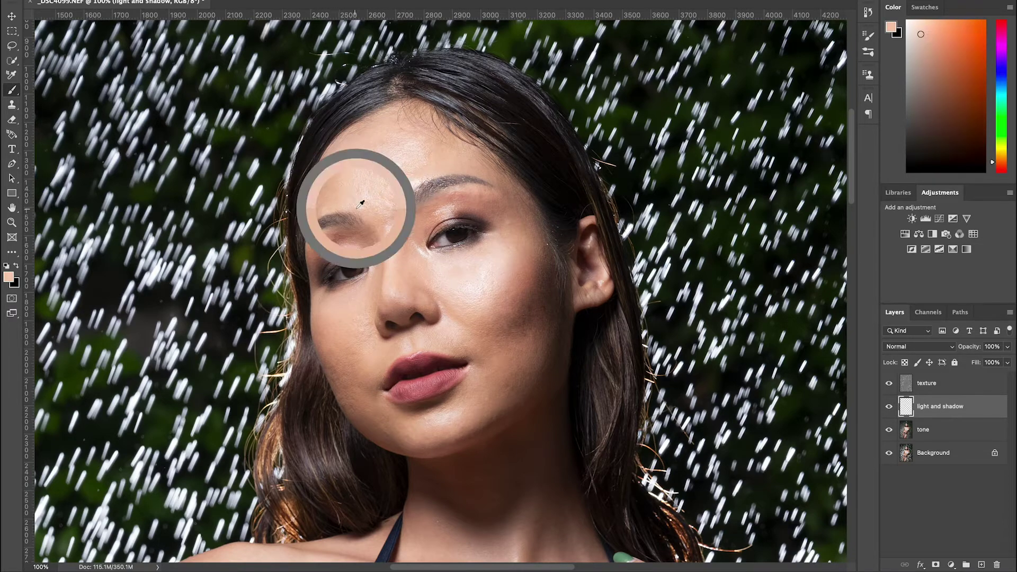
left_click(382, 209, "alt")
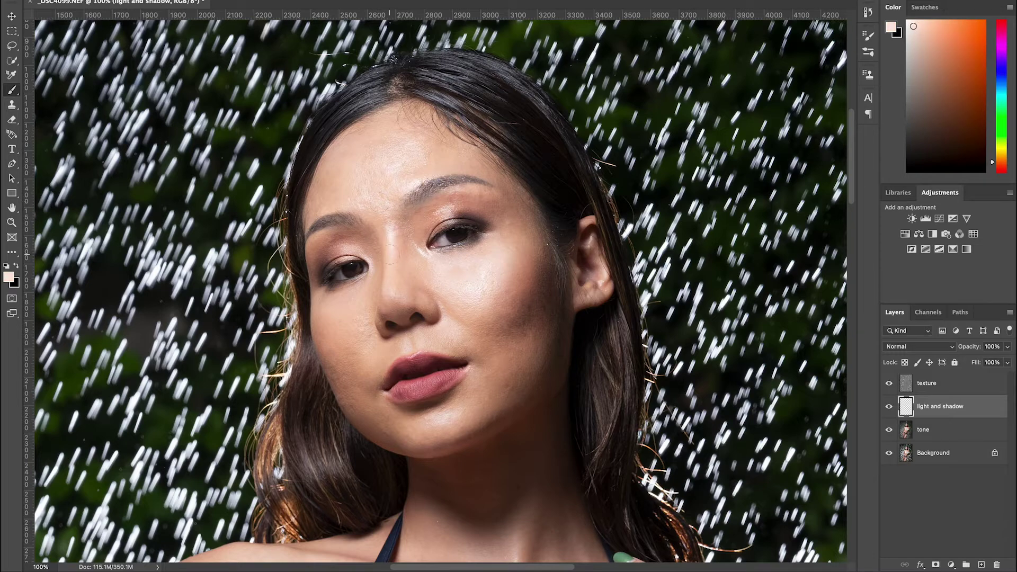
- Sample the pale highlight tones of the nose bridge and brush them down the ridge to the nose tip
left_click(396, 228, "alt")
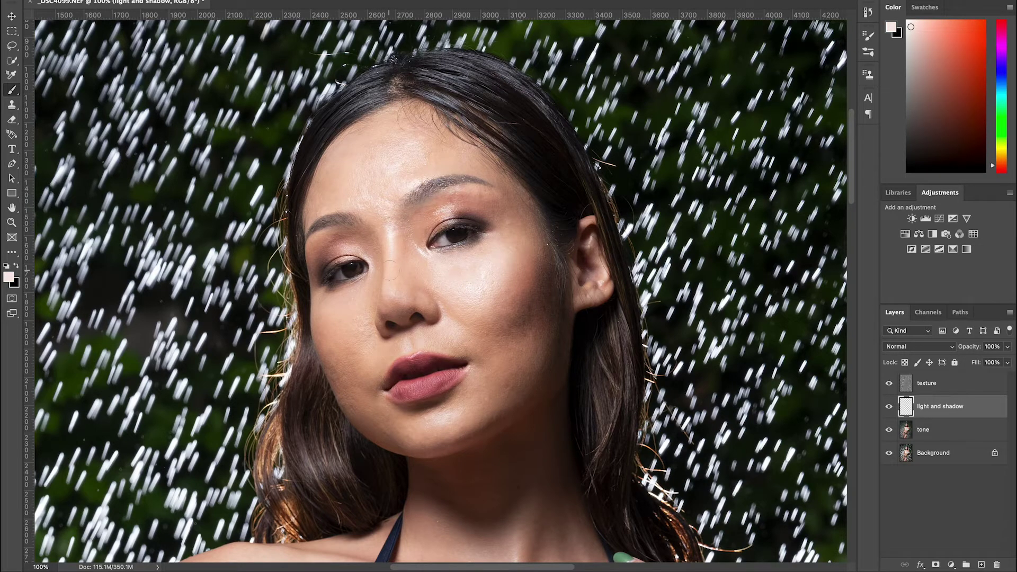
left_click(393, 242, "alt")
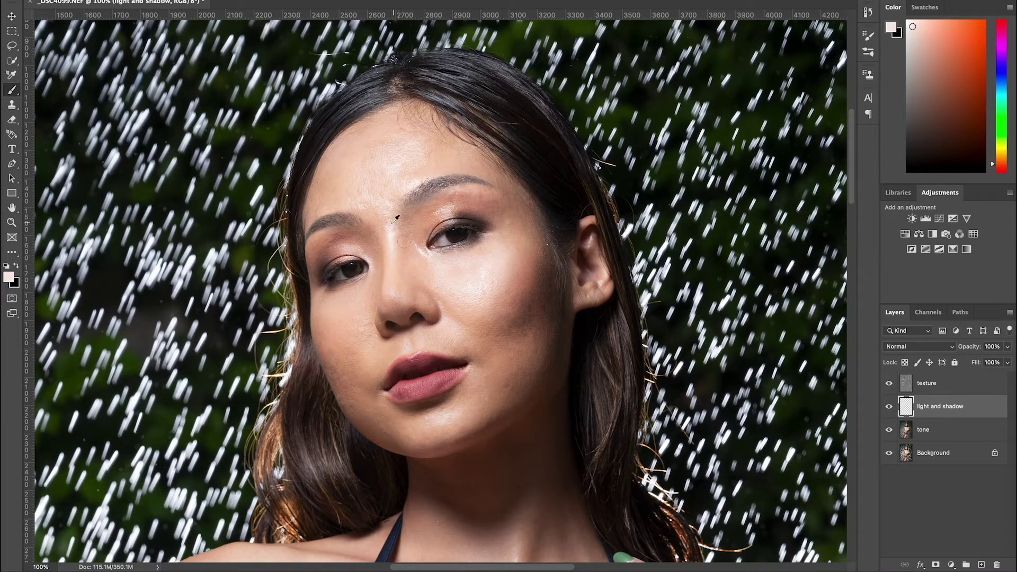
left_click(393, 236, "alt")
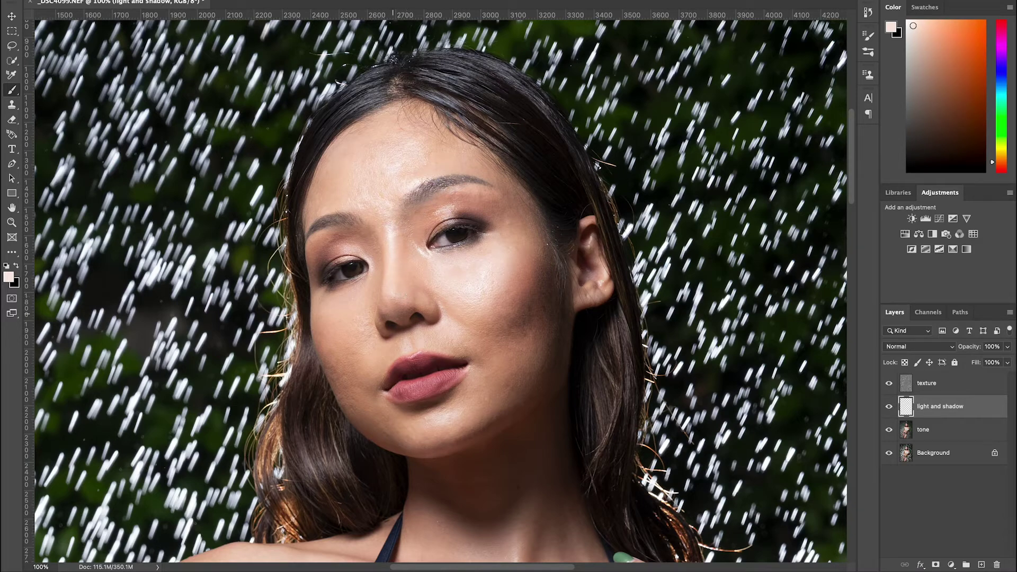
left_click(404, 310, "alt")
left_click(398, 293, "alt")
- Sample tones at the top of the nose bridge near the left eyebrow and blend the highlight into the shadow
left_click(409, 221, "alt")
left_click(408, 220, "alt")
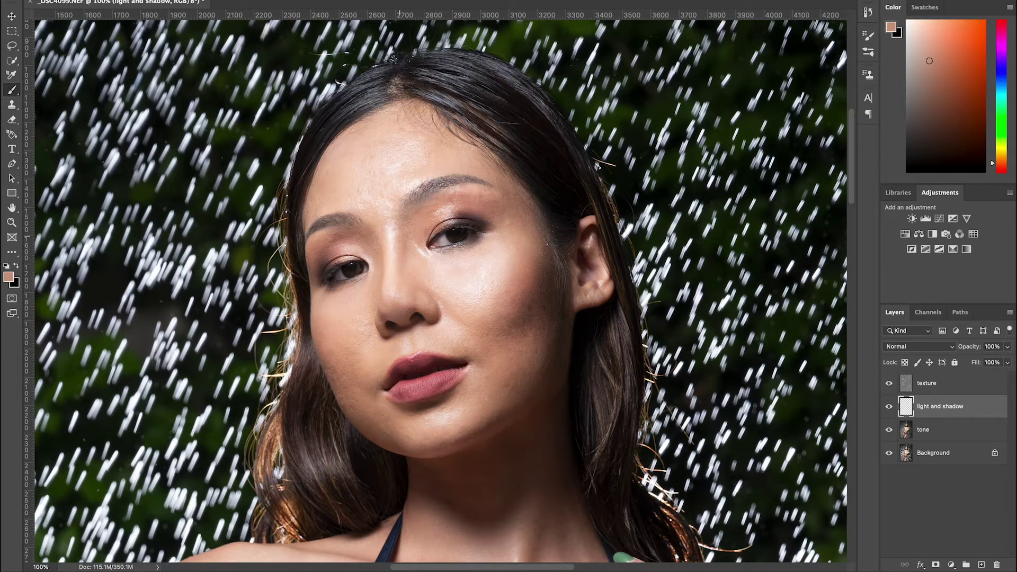
left_click(399, 213, "alt")
left_click(402, 218, "alt")
- Sample the skin and reddish-brown eyeshadow tones around her right eye and paint the upper eyelid smooth up to the brow
left_click(368, 234, "alt")
left_click(376, 243, "alt")
left_click(353, 234, "alt")
left_click(322, 257, "alt")
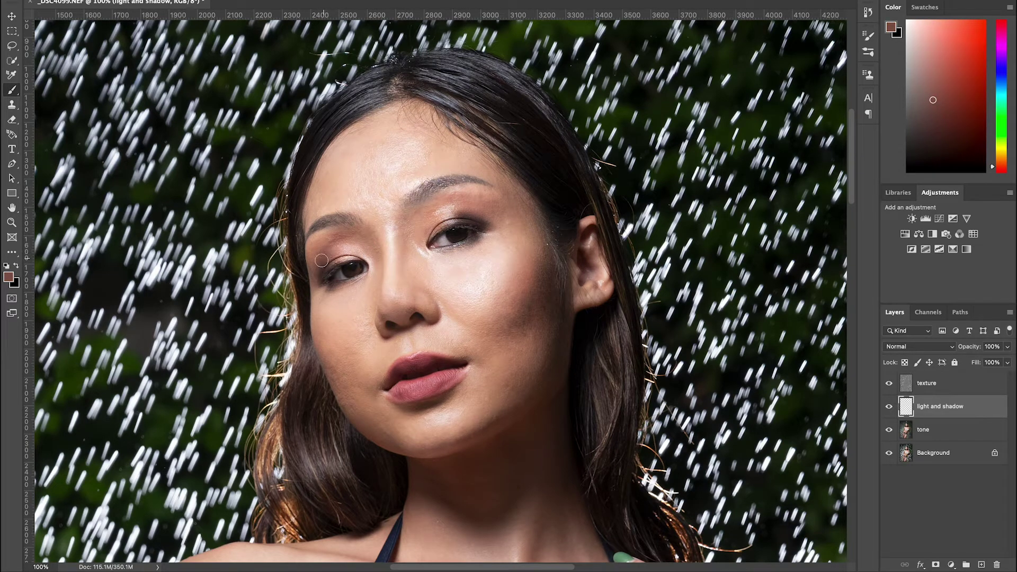
left_click(325, 264, "alt")
left_click(324, 260, "alt")
left_click(324, 233, "alt")
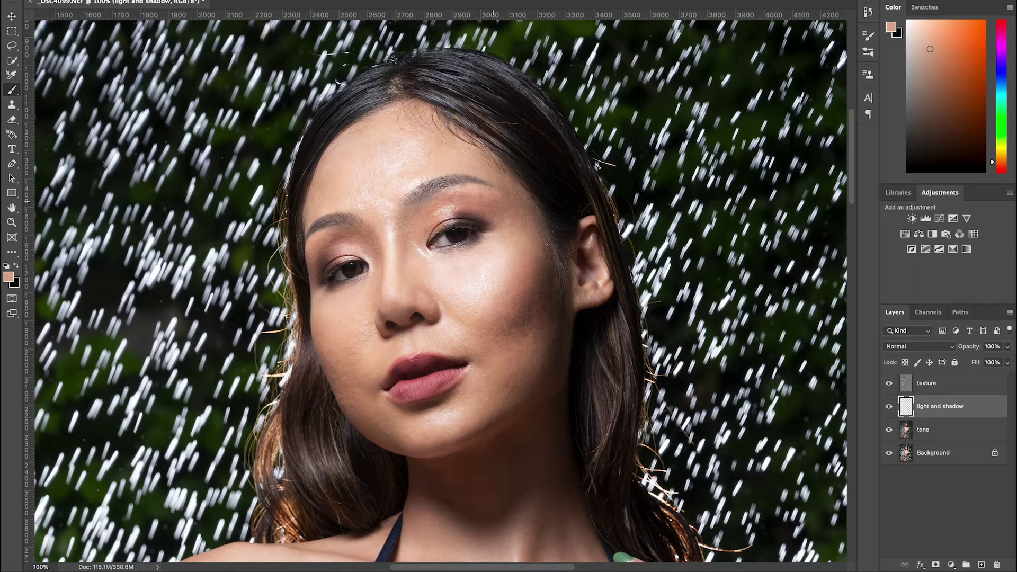
- Resample the peach and pink tones between her left eyebrow and eyelid and refine the brow bone highlight
left_click(471, 185, "alt")
left_click(442, 194, "alt")
left_click(461, 195, "alt")
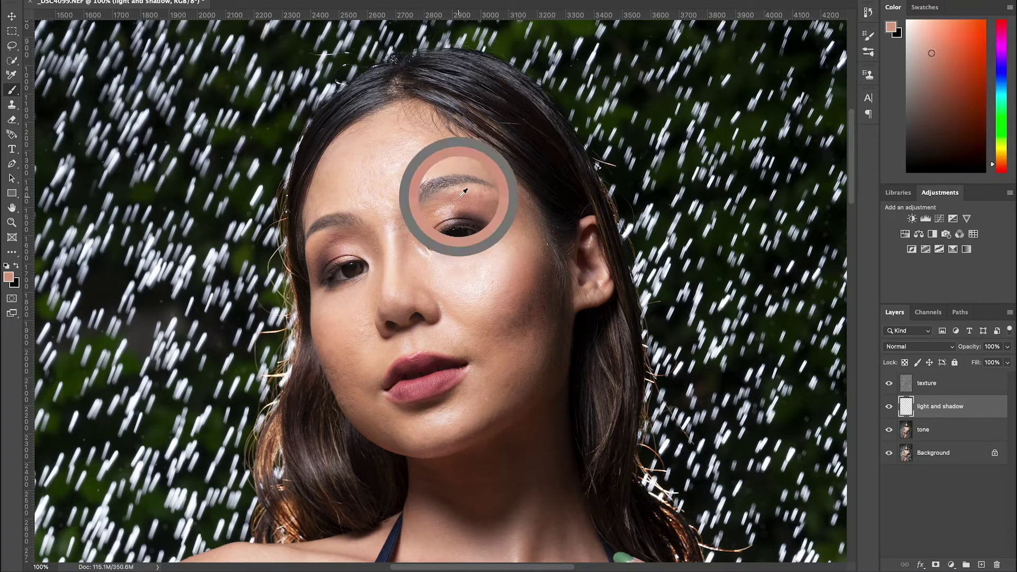
left_click(497, 203, "alt")
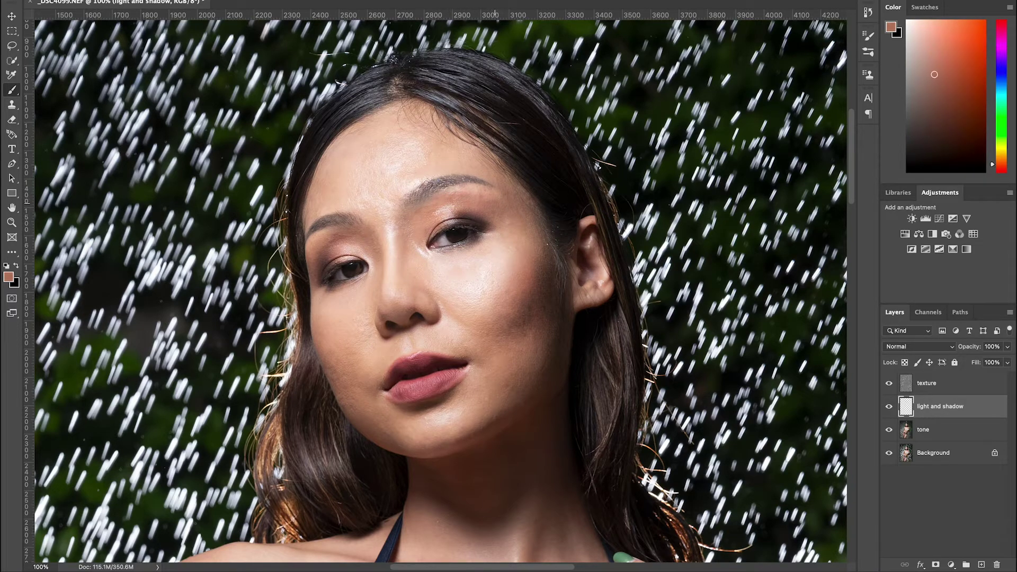
left_click(459, 195, "alt")
left_click(469, 202, "alt")
left_click(455, 210, "alt")
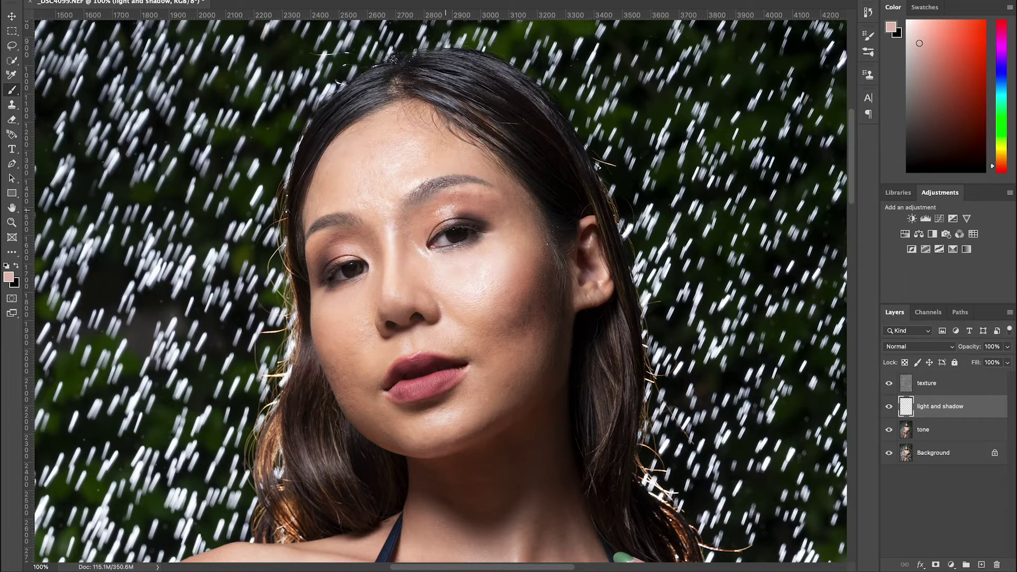
- Sample skin tones around the inner corner of her left eye and side of the nose and paint the transition smooth
left_click(463, 200, "alt")
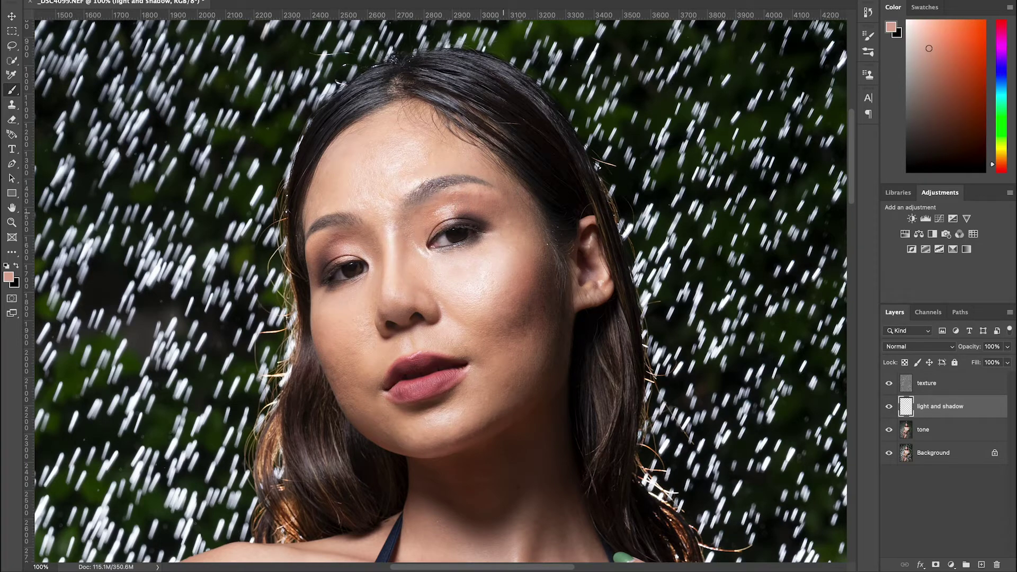
left_click(414, 257, "alt")
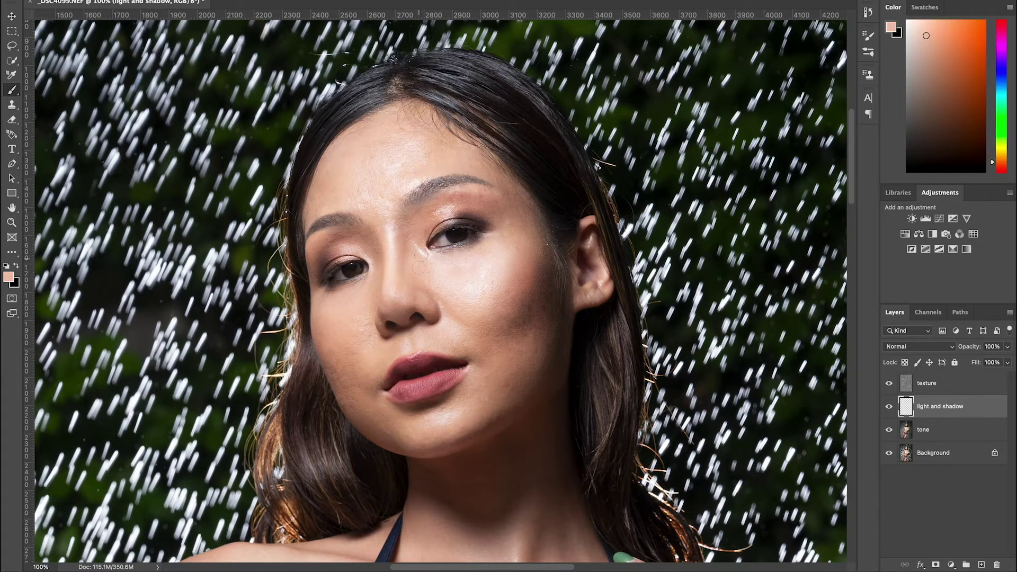
left_click(418, 247, "alt")
left_click(420, 257, "alt")
left_click(432, 267, "alt")
left_click(419, 263, "alt")
left_click(435, 266, "alt")
left_click(425, 231, "alt")
left_click(421, 218, "alt")
left_click(452, 302, "alt")
left_click(416, 293, "alt")
- Paint sampled reddish-brown shadow tones over the uneven patches on her left outer cheek, below the cheekbone
mouse_move(520, 318)
left_mouse_down()
mouse_move(522, 303)
mouse_move(512, 316)
left_mouse_up()
left_click(511, 288, "alt")
left_click(528, 309, "alt")
left_click_drag(531, 297, 519, 296)
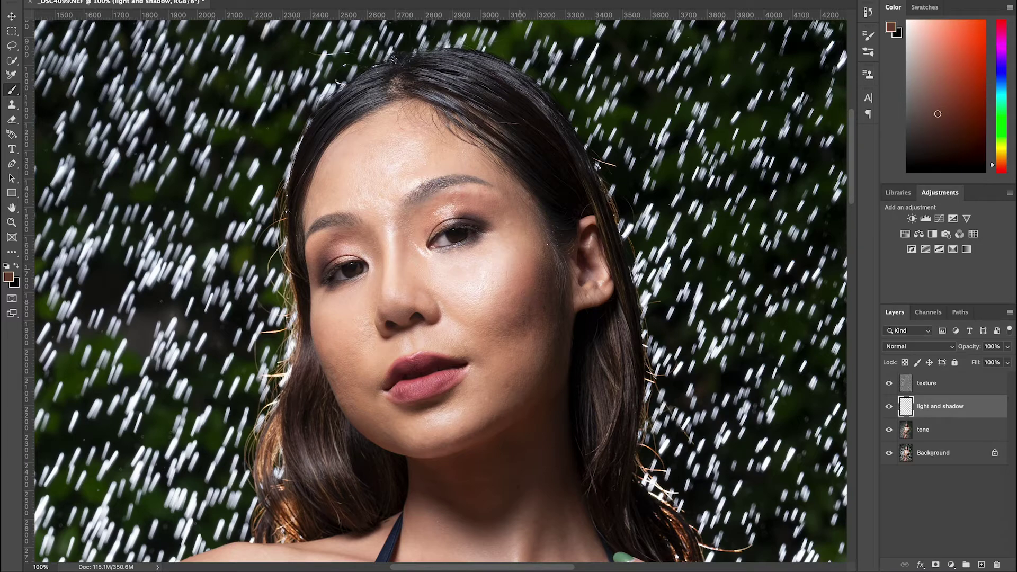
left_click(532, 267, "alt")
- Sample peach tones beside the nose and blend the skin from the nostril down past her left mouth corner
left_click(498, 322, "alt")
left_click(471, 330, "alt")
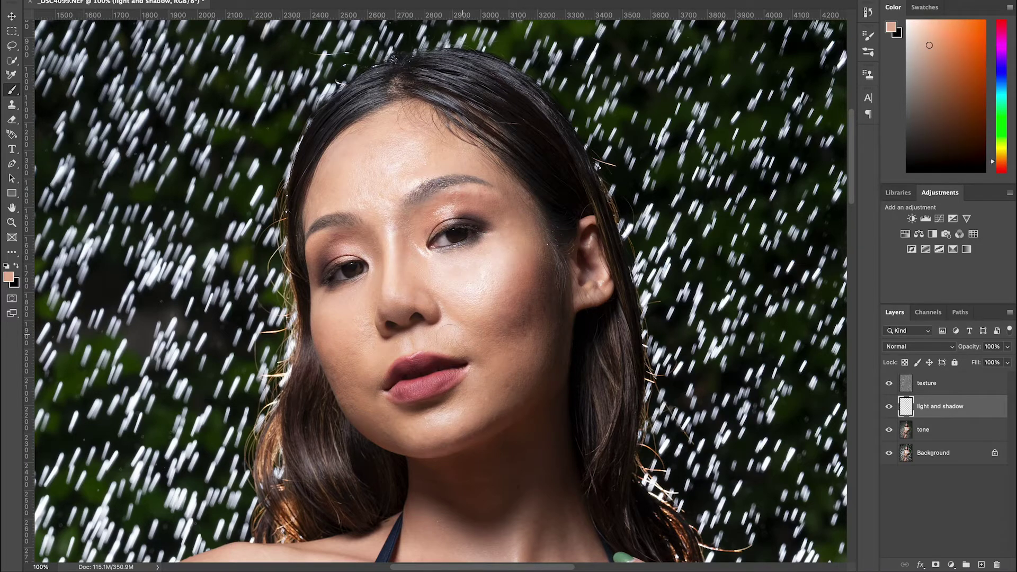
left_click(440, 330, "alt")
left_click_drag(463, 342, 485, 364)
left_click(479, 388, "alt")
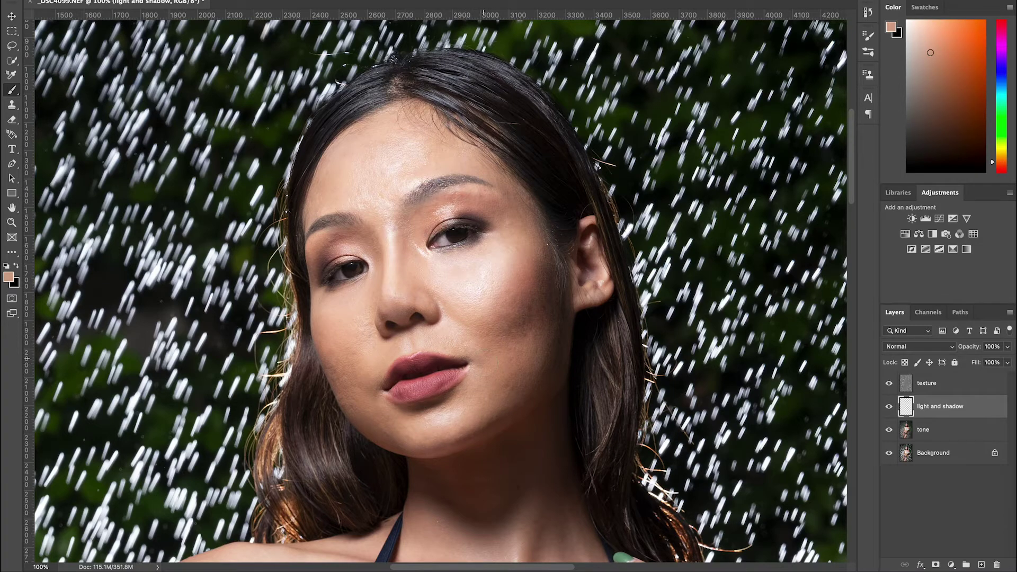
- Sample cheek, chin and jaw tones and even out her left lower cheek and jawline where light meets shadow
left_click(514, 334, "alt")
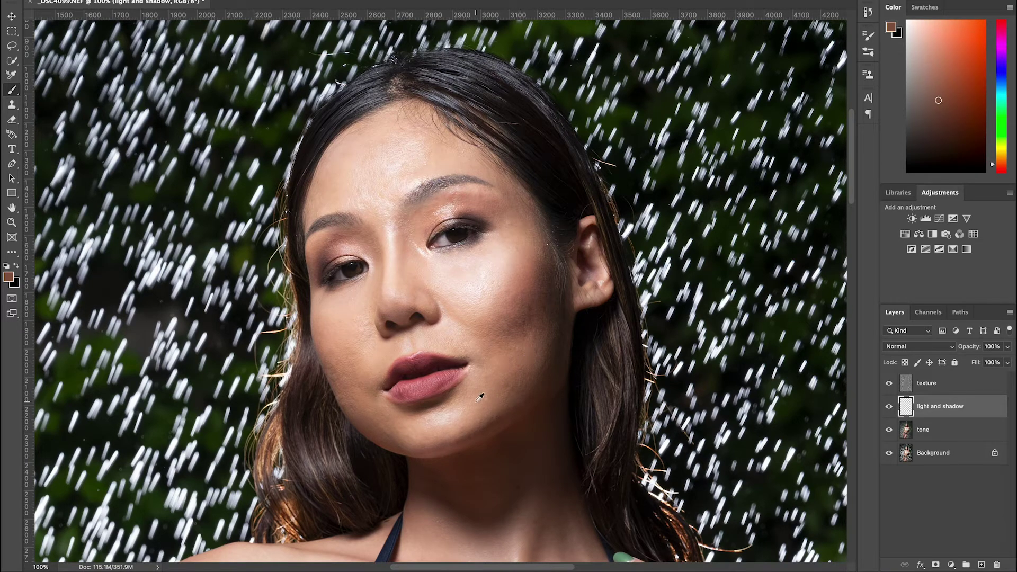
left_click(456, 424, "alt")
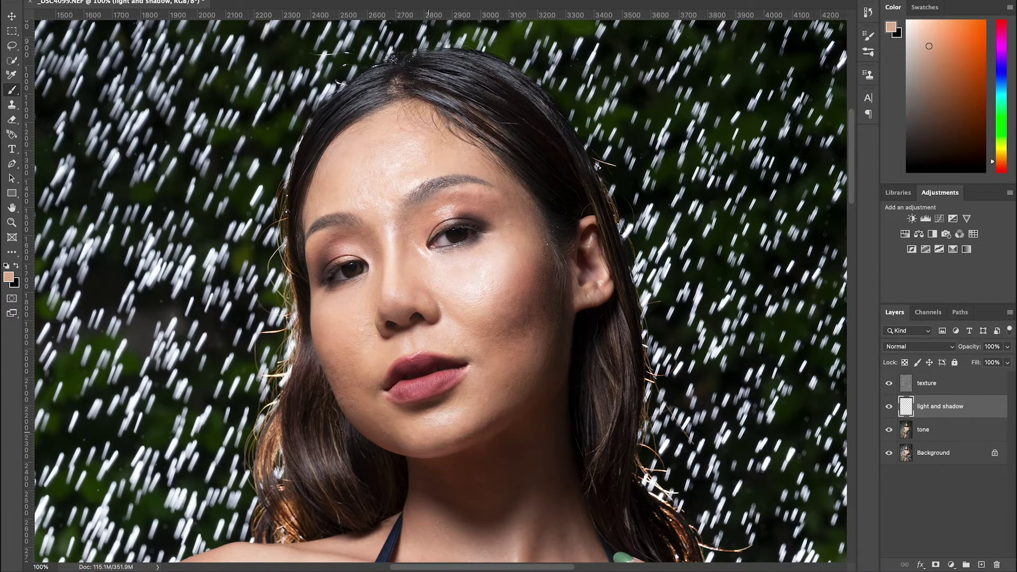
left_click(475, 404, "alt")
left_click(518, 368, "alt")
left_click(486, 396, "alt")
left_click(520, 321, "alt")
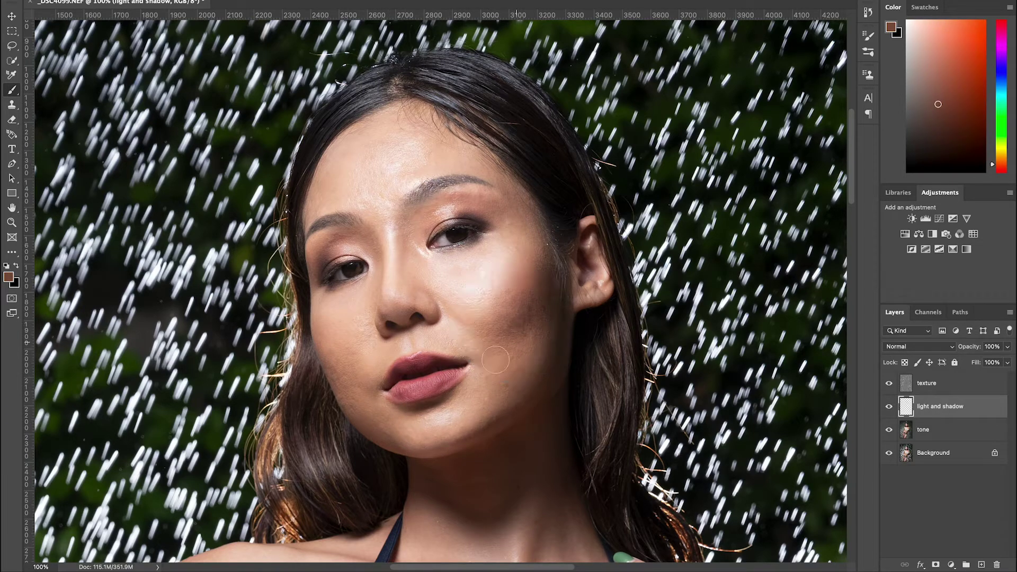
left_click(534, 274, "alt")
- Sample the skin tones of her right cheek beside the nose and paint the blotchy areas smooth
left_click(341, 342, "alt")
left_click(345, 354, "alt")
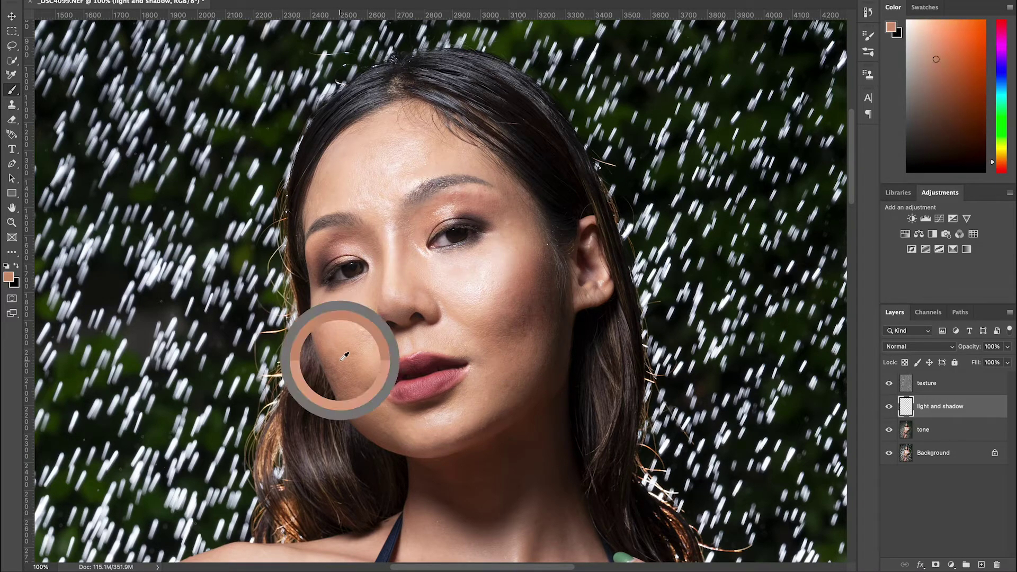
left_click(318, 334, "alt")
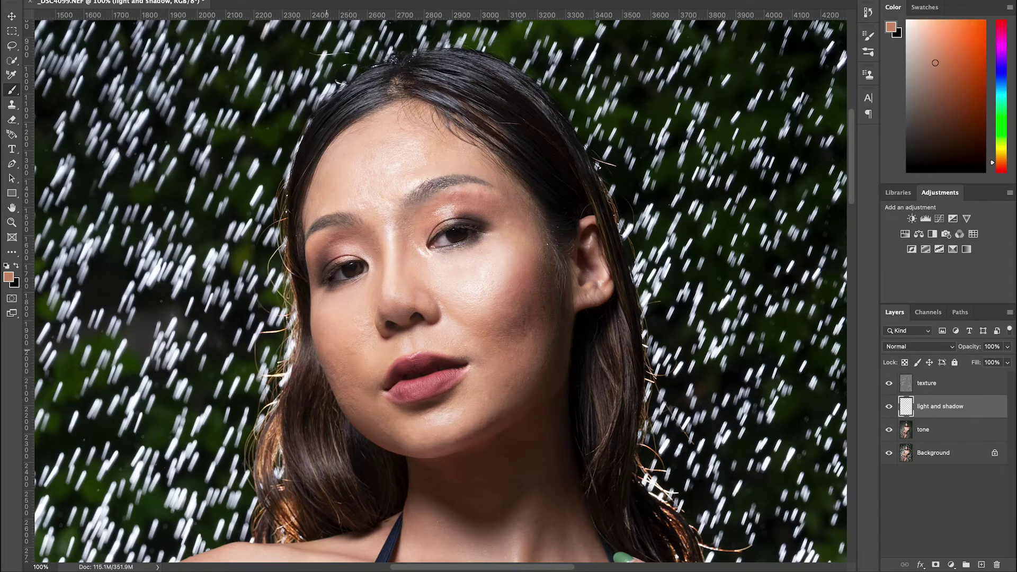
left_click(350, 336, "alt")
left_click(358, 337, "alt")
left_click(357, 322, "alt")
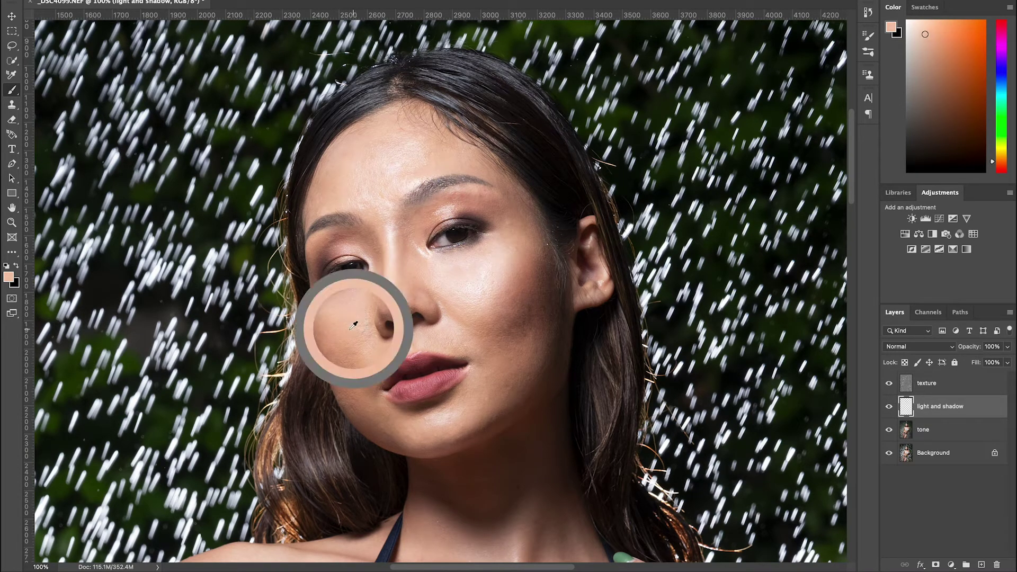
- Sample brown shadow and lighter peach tones to blend her right jawline into the lower cheek and chin
left_click(368, 421, "alt")
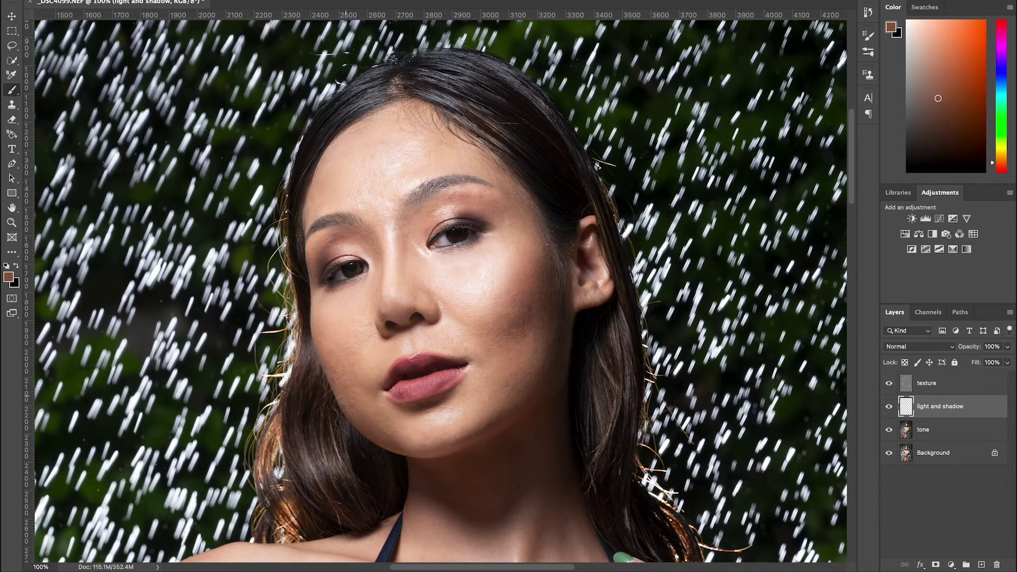
left_click(366, 409, "alt")
left_click(373, 371, "alt")
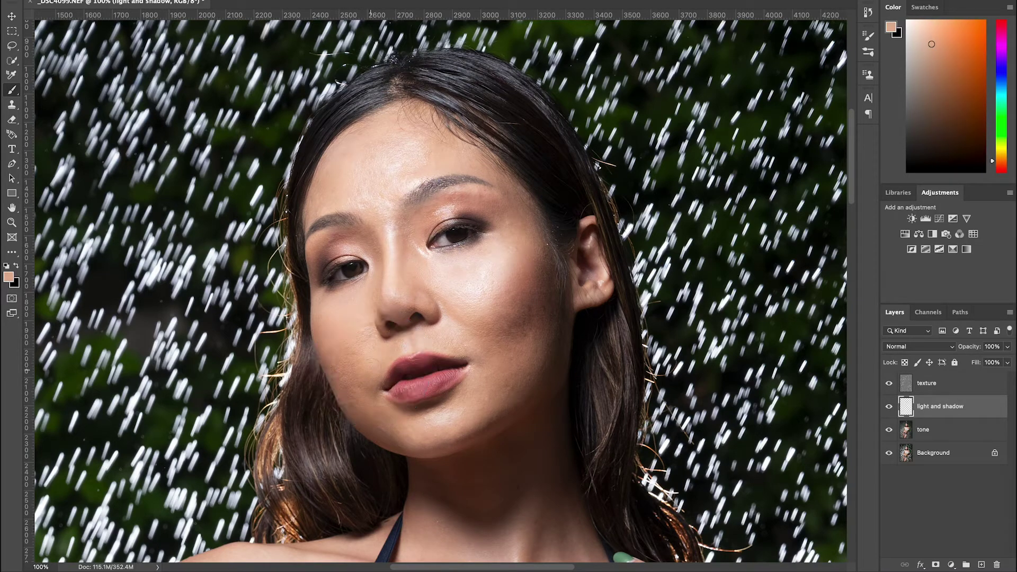
left_click(373, 364, "alt")
left_click(417, 434, "alt")
left_click(369, 402, "alt")
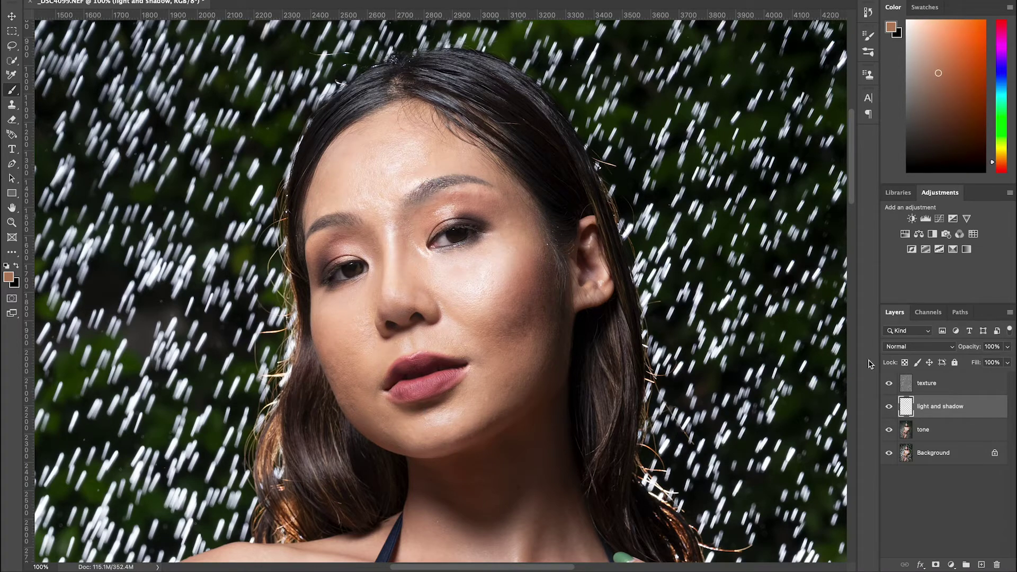
left_click(372, 410, "alt")
- Sample tones from the chin up to the outer cheek and blend the shaded left side of her face
left_click(470, 416, "alt")
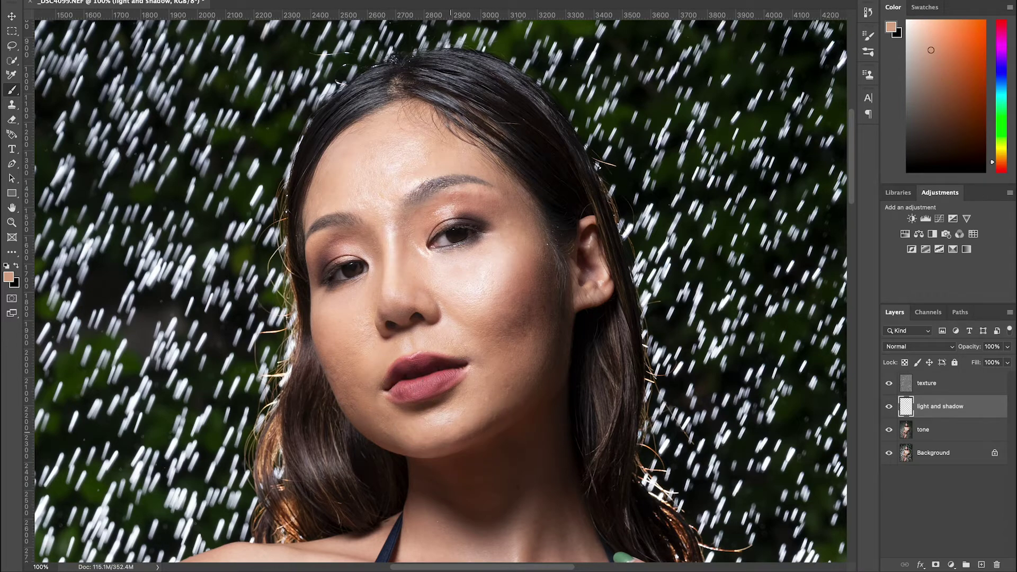
left_click(513, 373, "alt")
left_click(556, 338, "alt")
left_click(544, 304, "alt")
left_click(529, 328, "alt")
left_click(524, 311, "alt")
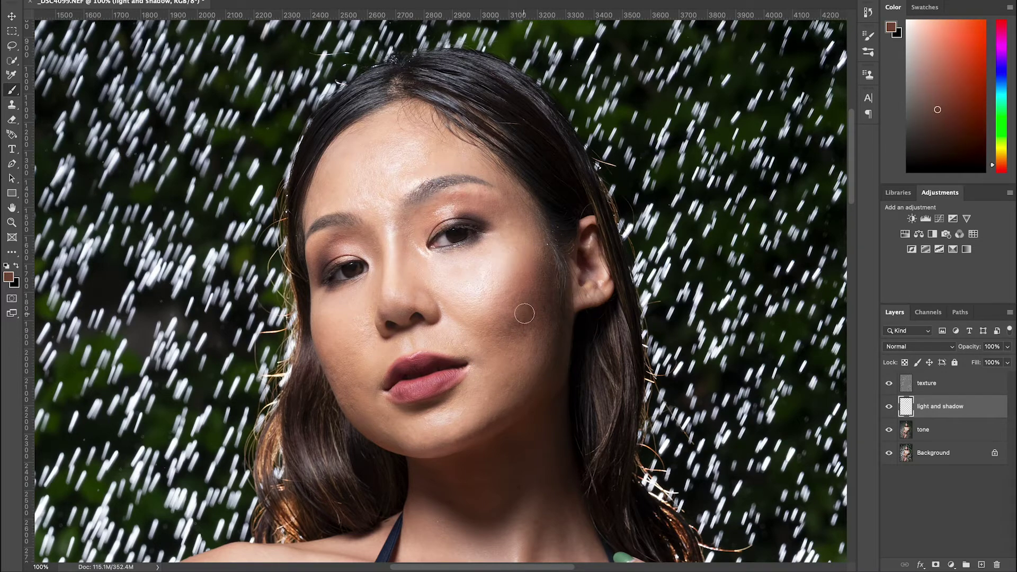
- Resample the dark cheek tones in front of her left ear and soften the contour up to the temple
left_click(546, 285, "alt")
left_click(534, 313, "alt")
left_click(534, 275, "alt")
left_click(528, 270, "alt")
left_click(535, 273, "alt")
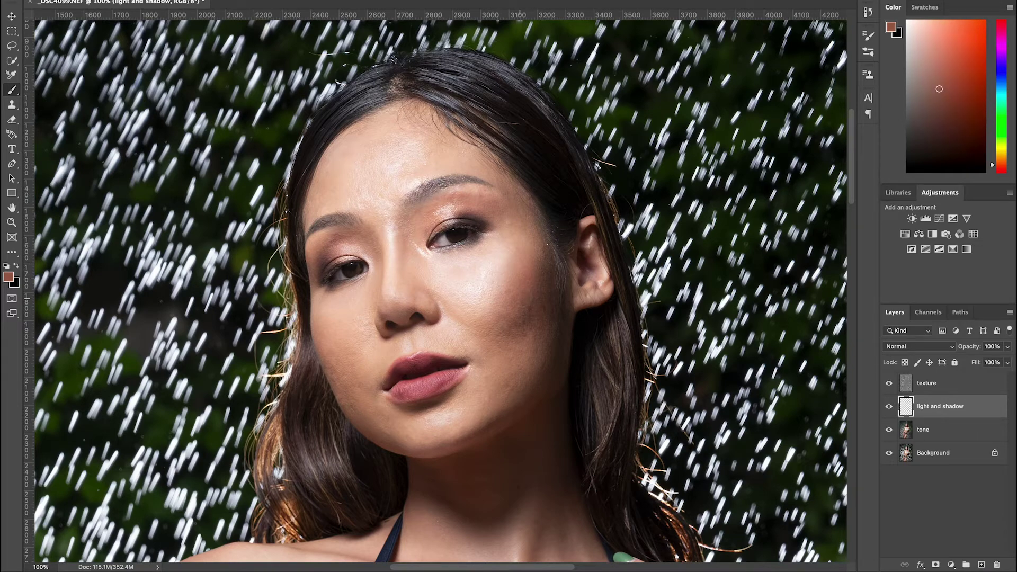
- Resample tones on both cheeks and refine the transition from her left cheek highlight into the shadow
left_click(329, 326, "alt")
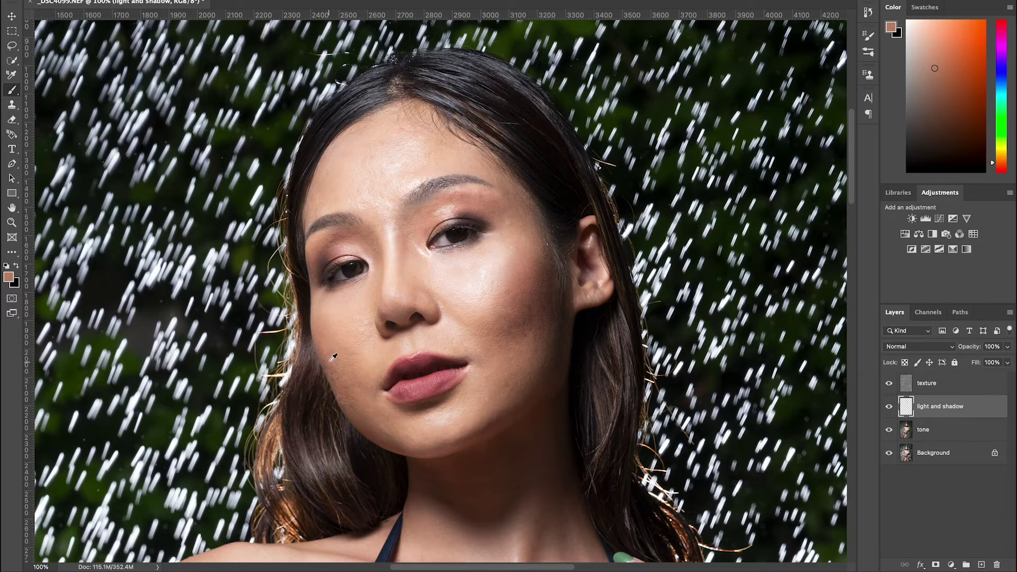
left_click(529, 281, "alt")
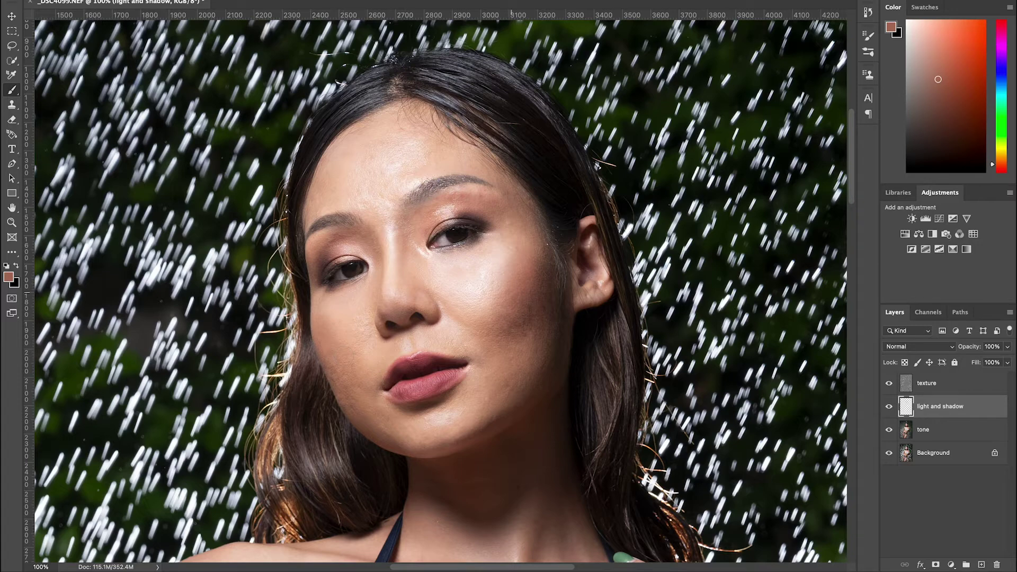
left_click(526, 267, "alt")
left_click(529, 272, "alt")
left_click(501, 277, "alt")
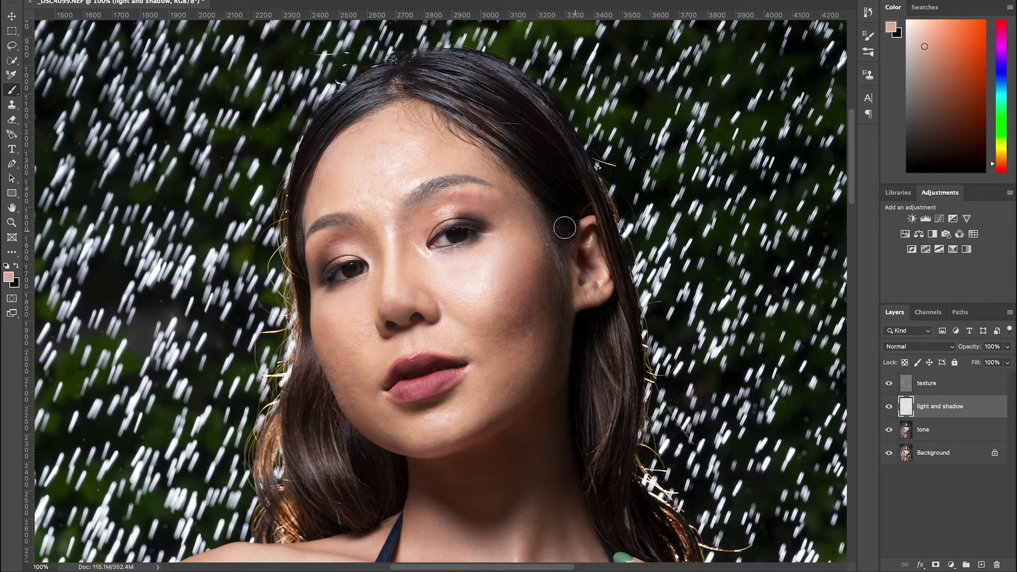
- Sample the dark hair colors near the parting and paint over the exposed scalp above the forehead
left_click(371, 91, "alt")
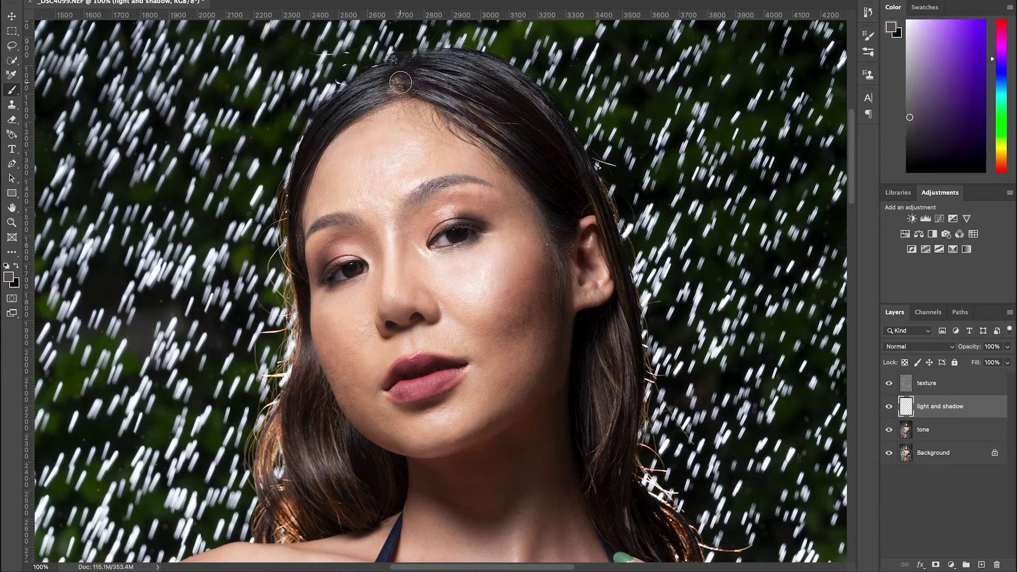
left_click(375, 90, "alt")
left_click(369, 94, "alt")
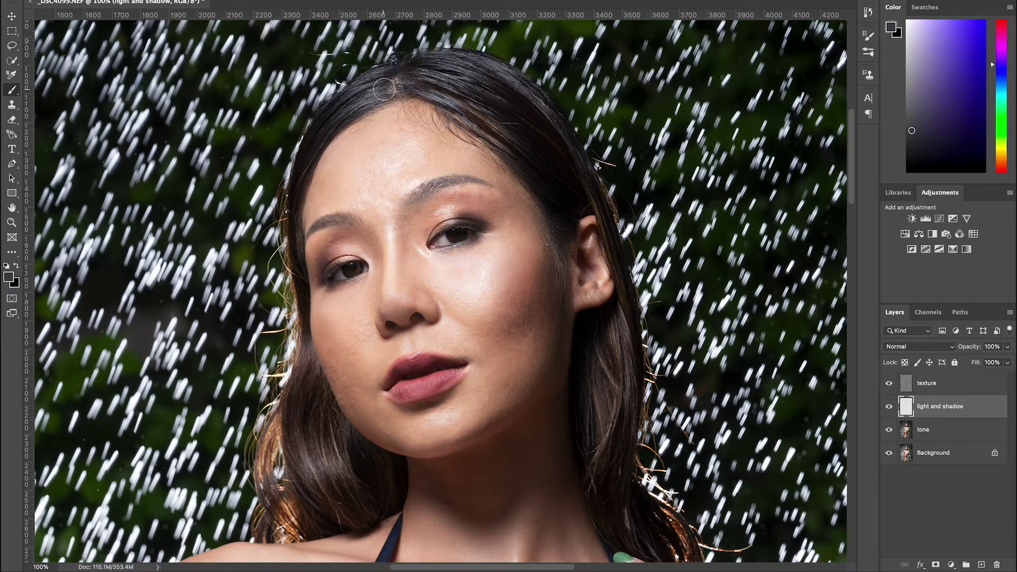
left_click(371, 88, "alt")
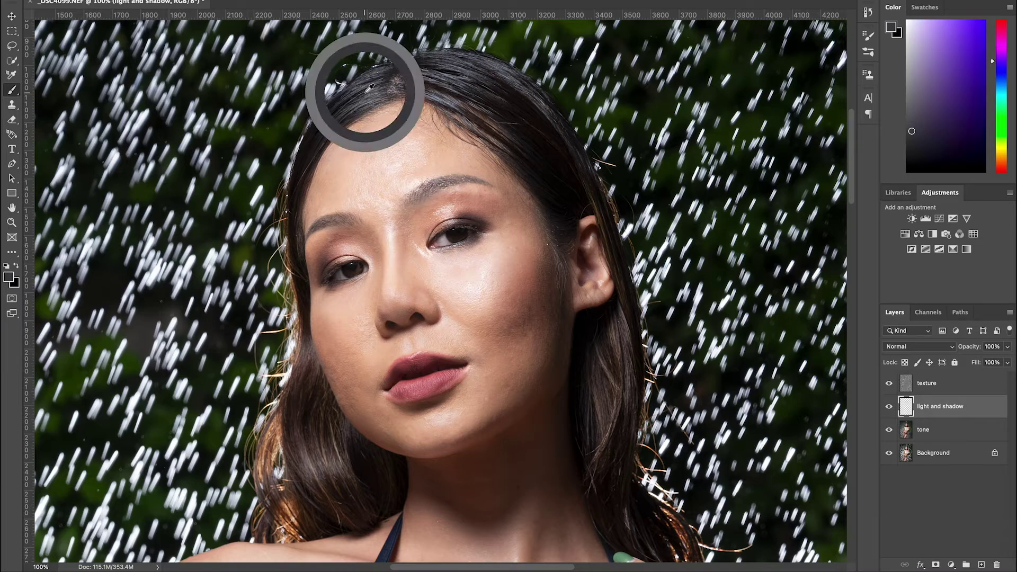
left_click(418, 53, "alt")
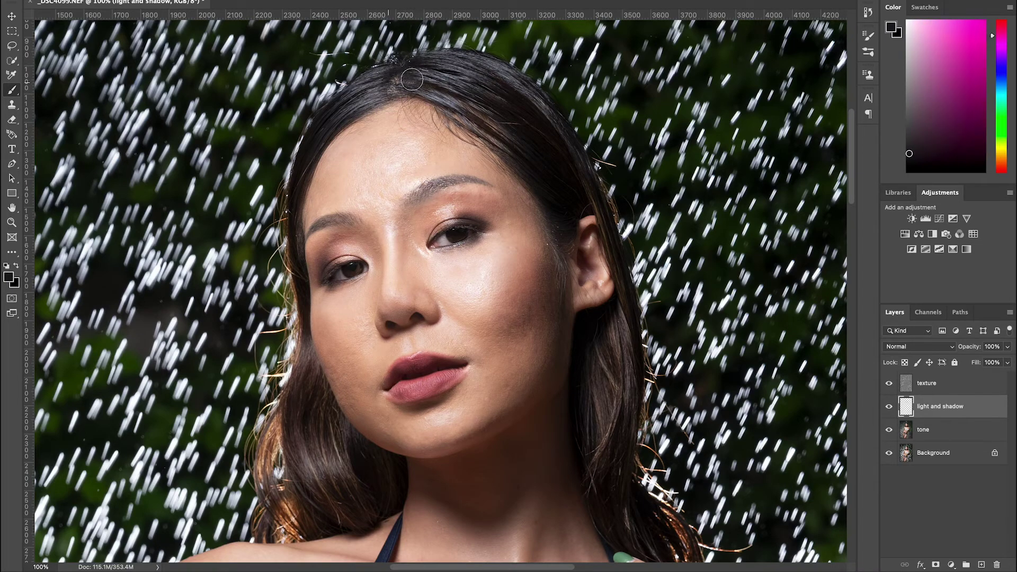
mouse_move(390, 86)
left_mouse_down()
mouse_move(372, 93)
mouse_move(402, 80)
mouse_move(353, 99)
mouse_move(370, 85)
left_mouse_up()
- Sample darker hair tones at the crown and temple and fill in the hair down to the left sideburn
left_click(408, 65, "alt")
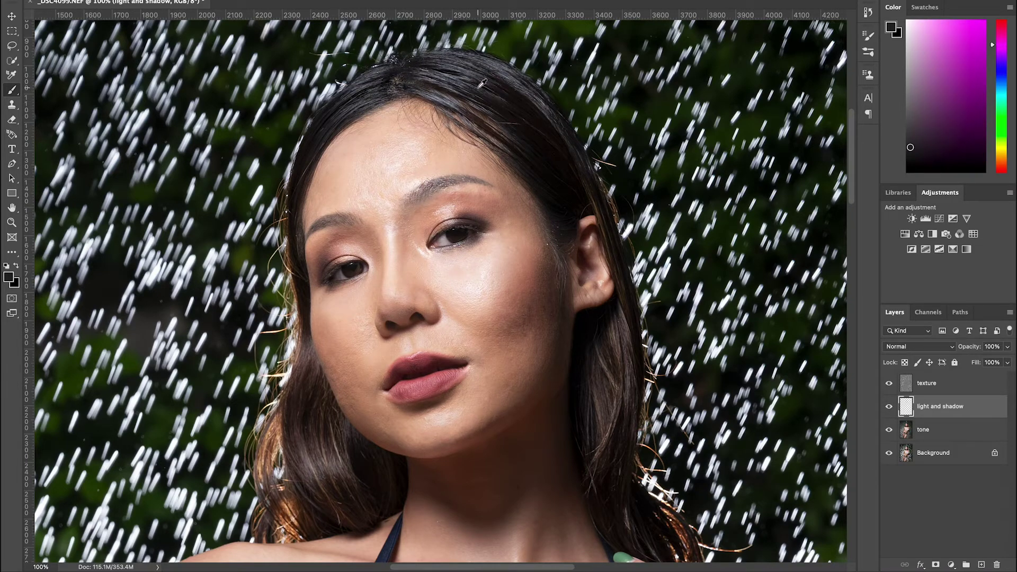
left_click(442, 82, "alt")
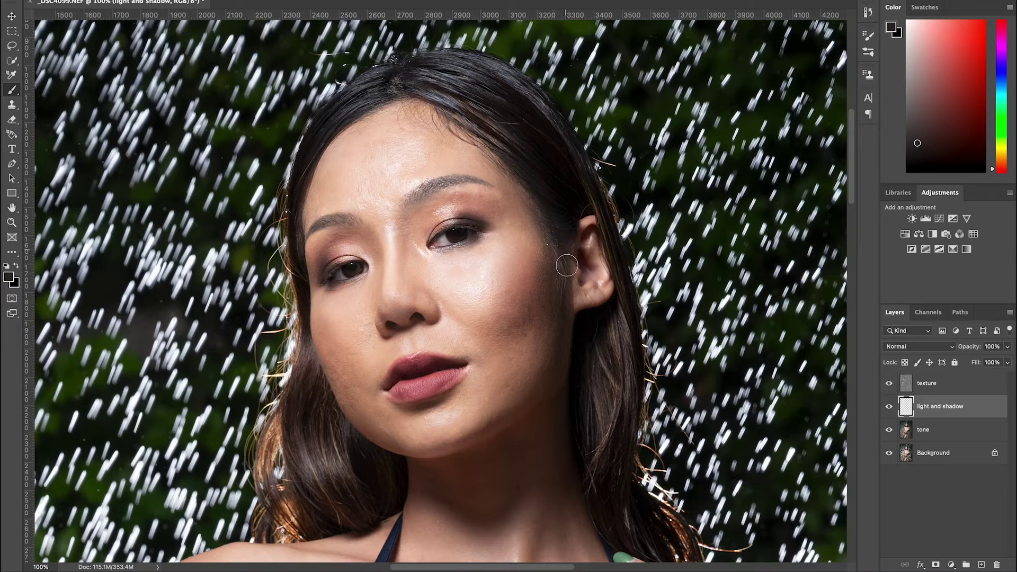
left_click(553, 161, "alt")
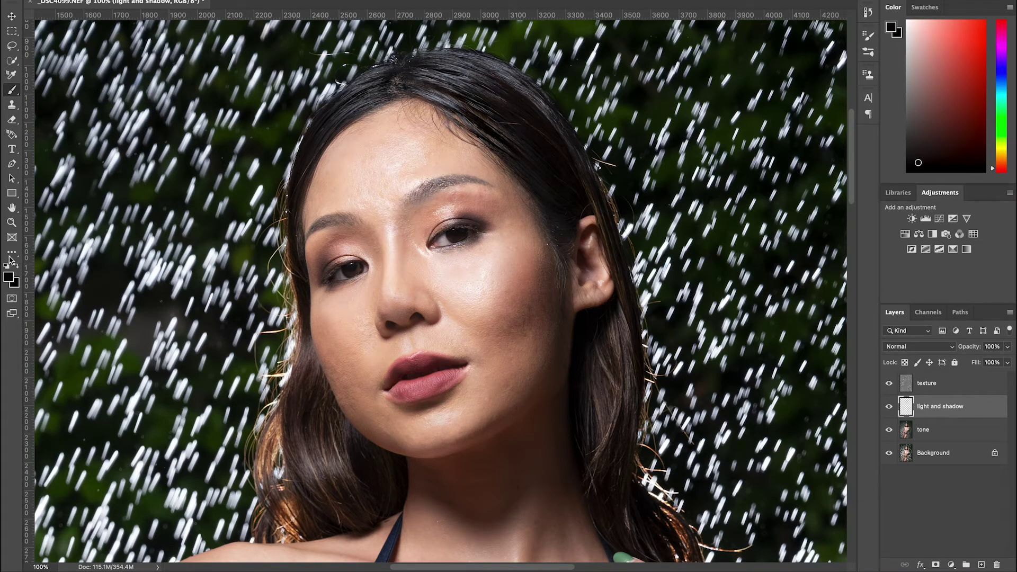
- Zoom out to 50% and compare the retouched portrait with the Background layer shown alone
left_click(11, 223)
left_click(475, 281, "alt")
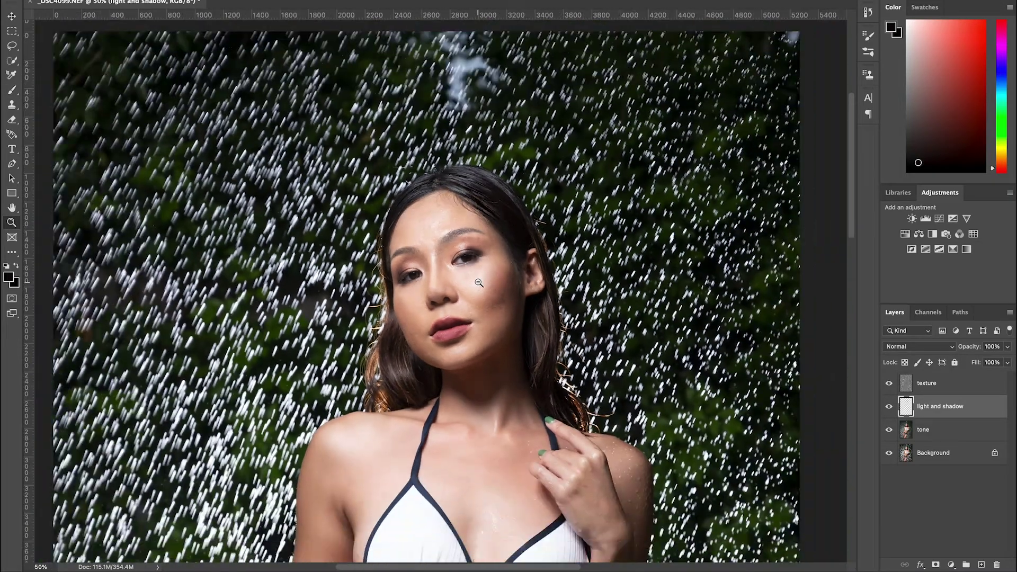
left_click(475, 281, "alt")
left_click(515, 211)
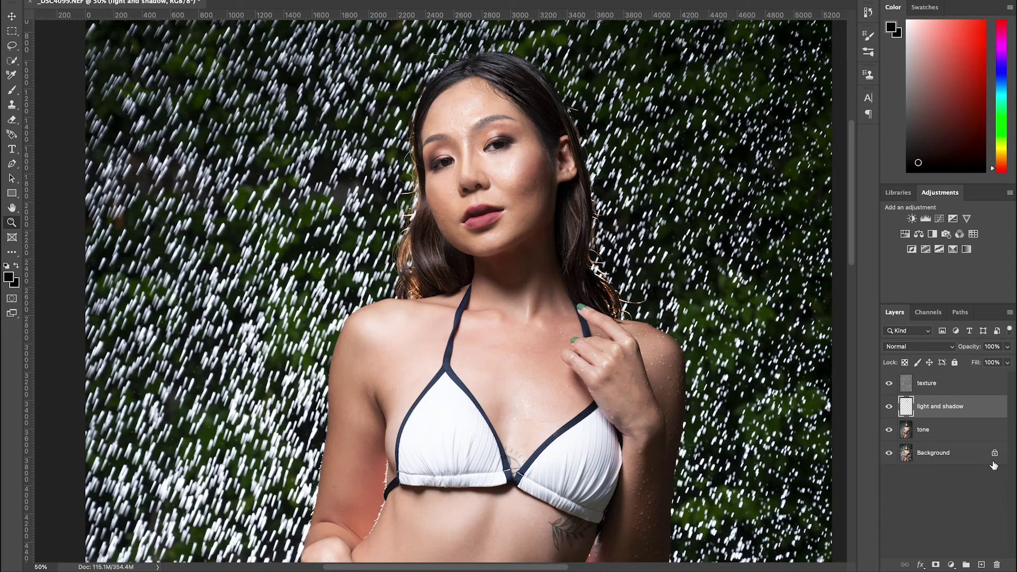
left_click(889, 454, "alt")
left_click(889, 453, "alt")
left_click(890, 453, "alt")
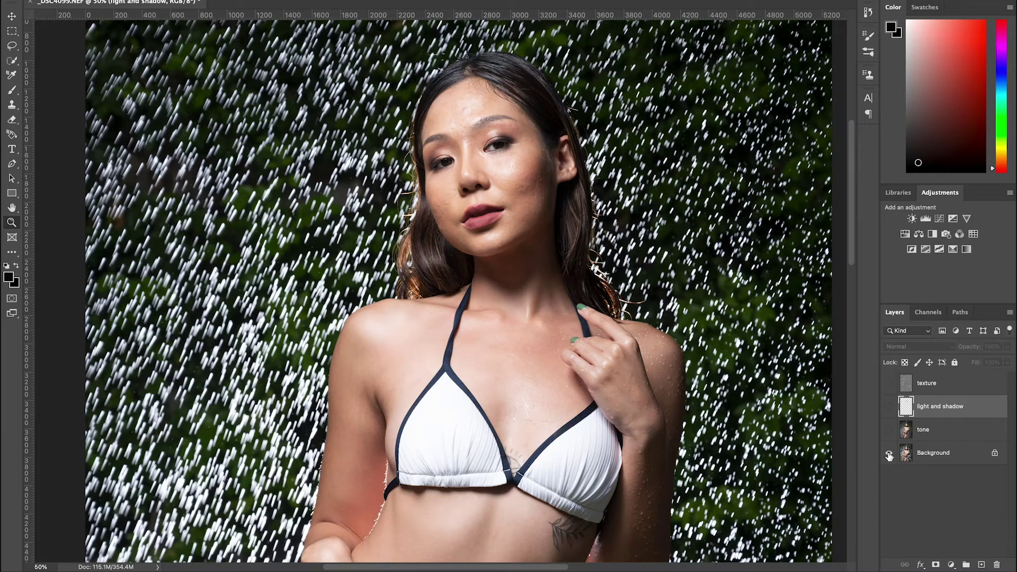
- Compare the face before and after retouching at 66.67%, restore all layers and examine the chest and torso
left_click(512, 167)
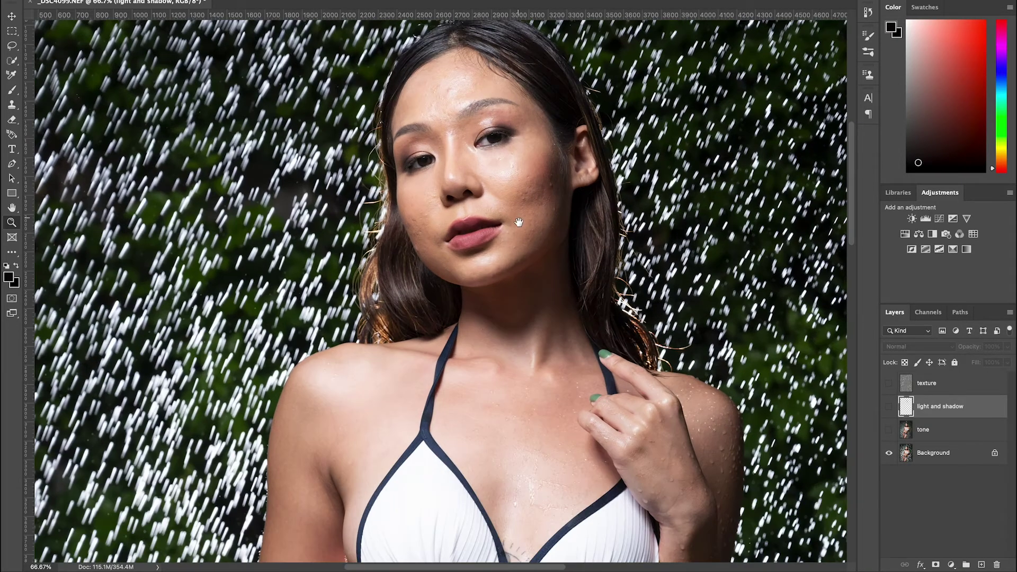
left_click_drag(519, 218, 521, 277)
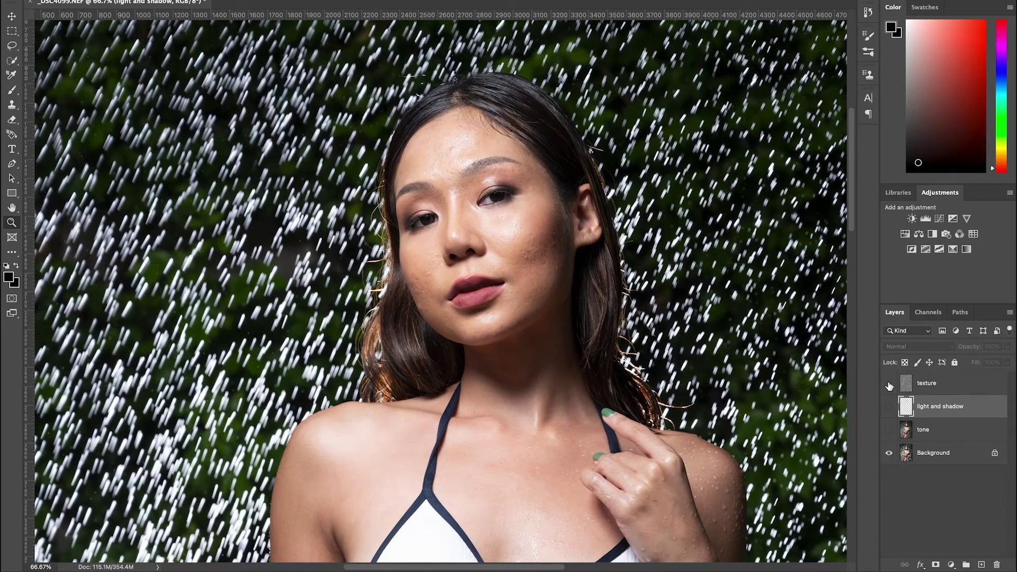
left_click(890, 453, "alt")
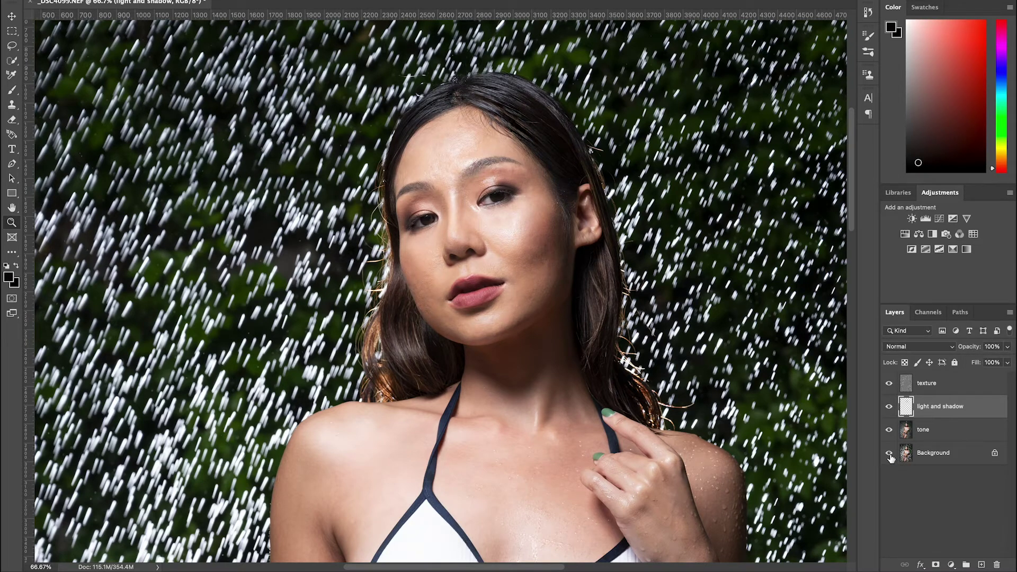
left_click(889, 454, "alt")
left_click(890, 454, "alt")
left_click(530, 335, "alt")
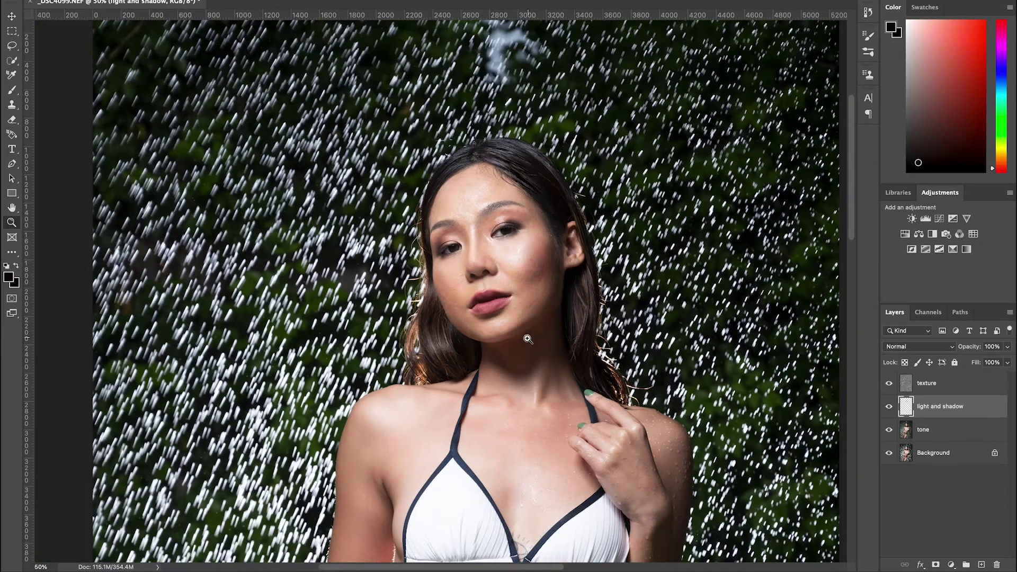
scroll(529, 335, "down", 5)
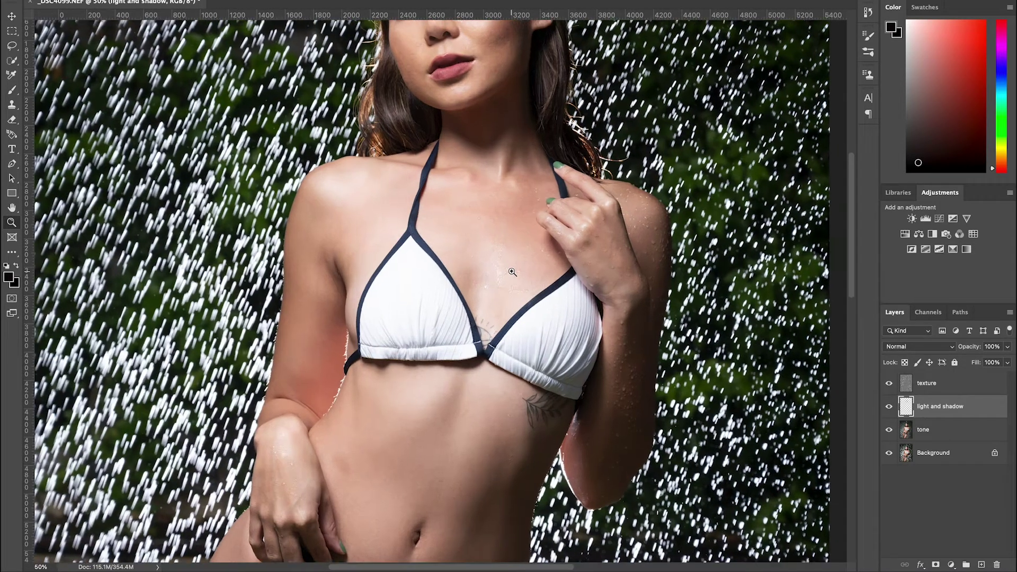
- Sample skin tones around the shoulder and armpit beside the bikini strap and paint them over the uneven patches on the light and shadow layer
left_click(512, 271)
left_click(15, 92)
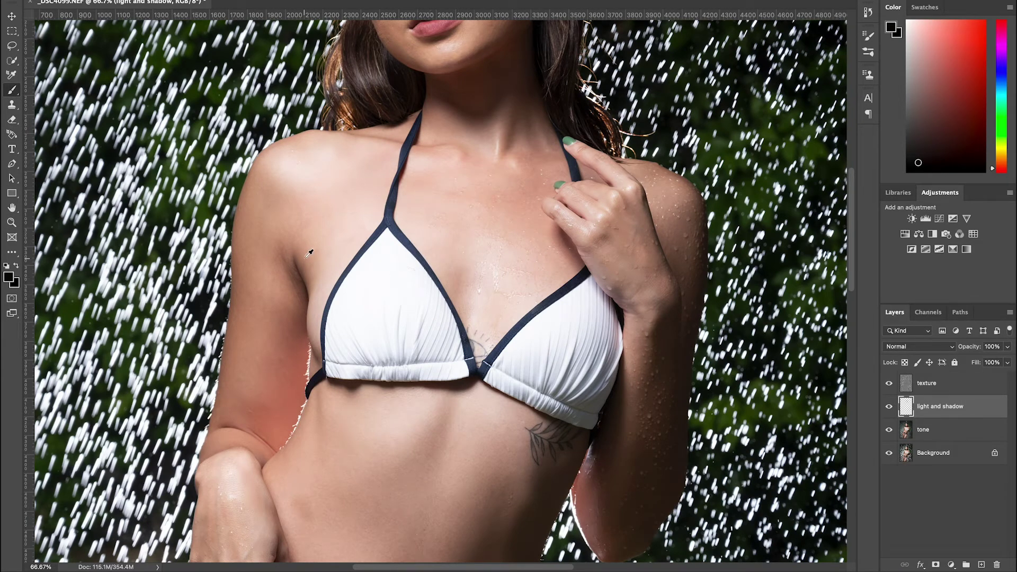
left_click(298, 240, "alt")
left_click(274, 280, "alt")
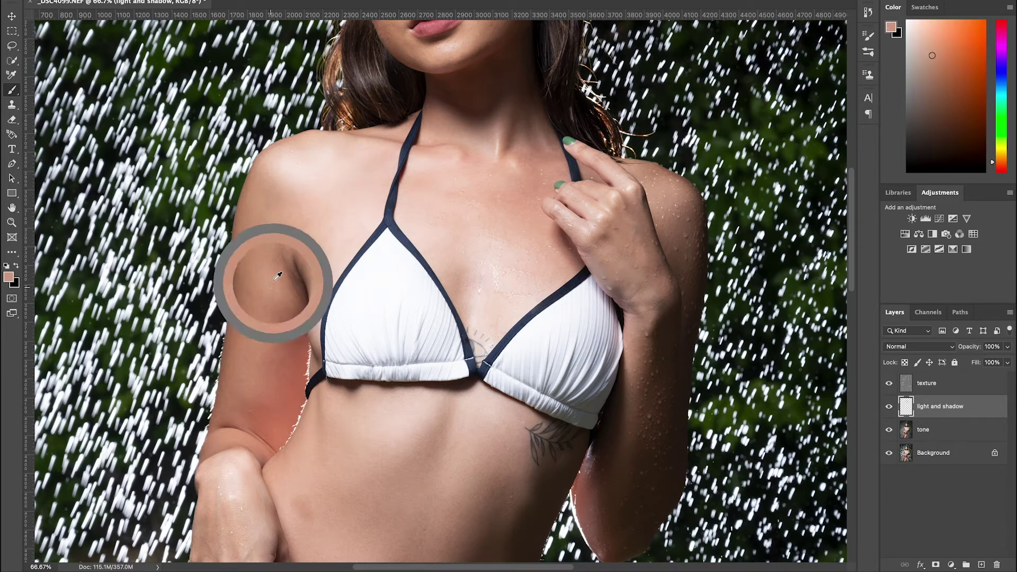
left_click(287, 223, "alt")
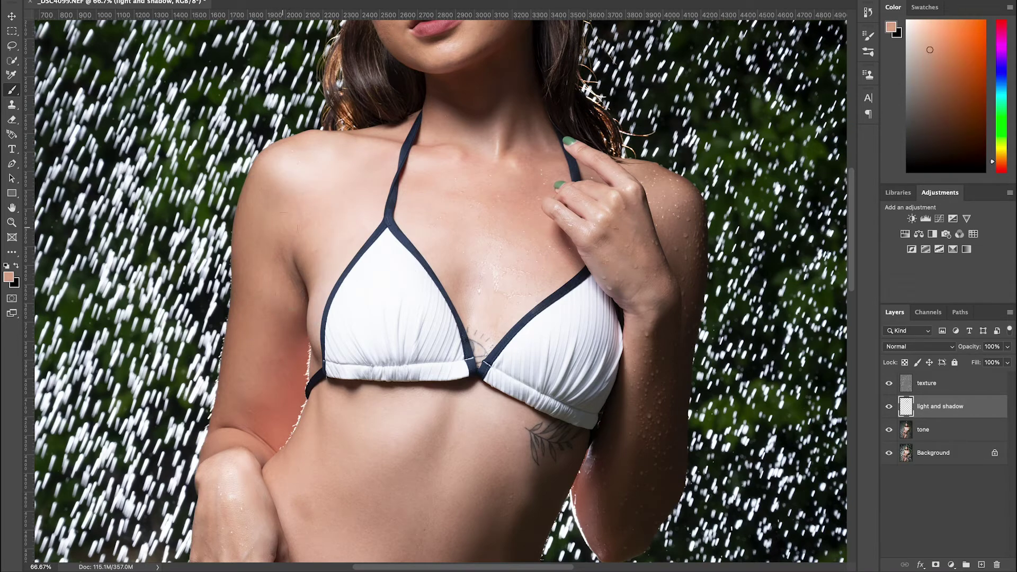
left_click(313, 236, "alt")
left_click(298, 218, "alt")
left_click(288, 212, "alt")
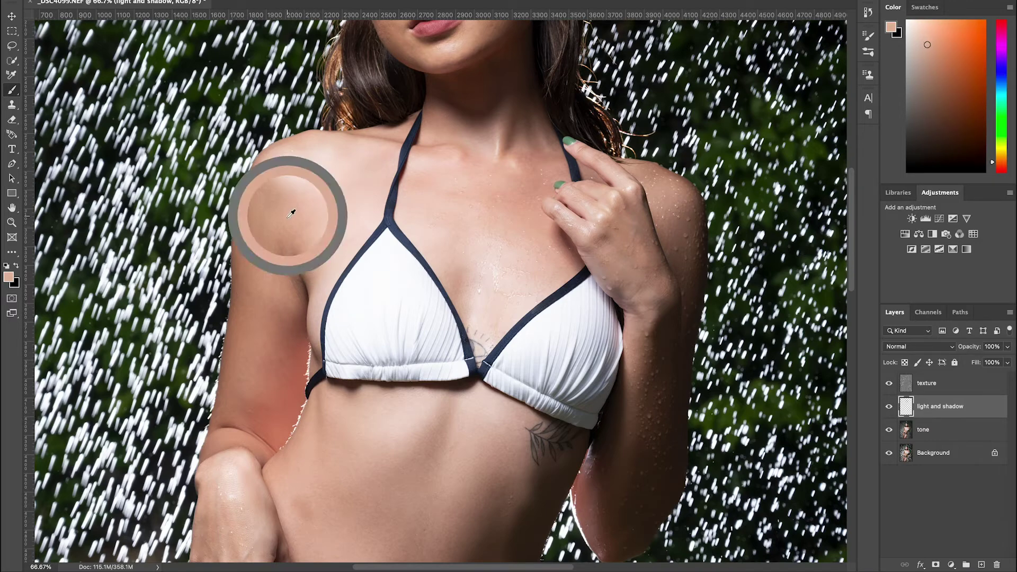
- Sample lighter and darker skin tones from the upper arm and blend the transitions from the shoulder down past the armpit crease
left_click(268, 284, "alt")
left_click(315, 243, "alt")
left_click(298, 218, "alt")
left_click(261, 250, "alt")
left_click(275, 317, "alt")
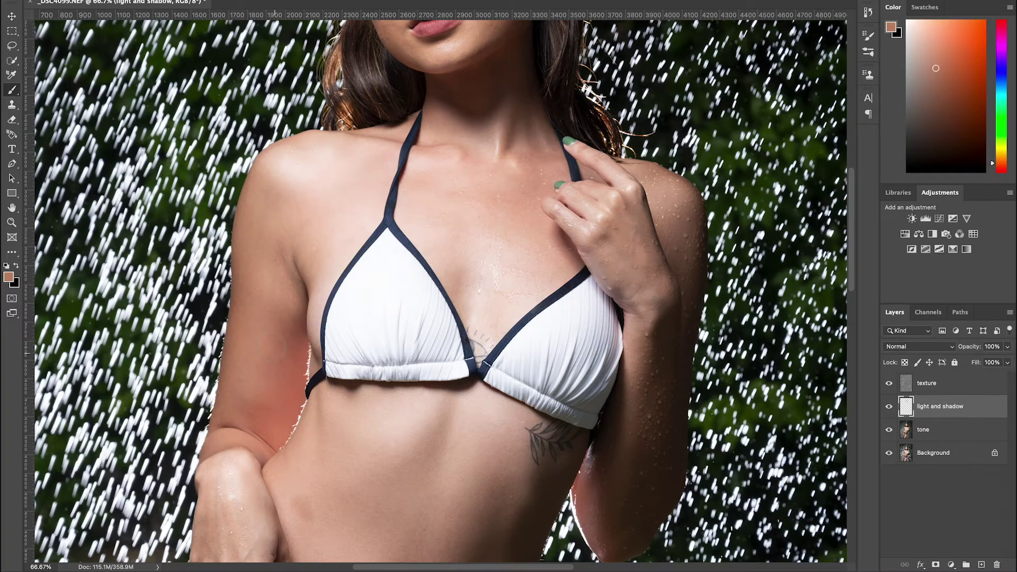
left_click(307, 284, "alt")
- Shade the center of the chest between the bikini cups in dark brown and soften the strokes with the Eraser
mouse_move(460, 290)
left_mouse_down()
mouse_move(457, 319)
mouse_move(468, 312)
left_mouse_up()
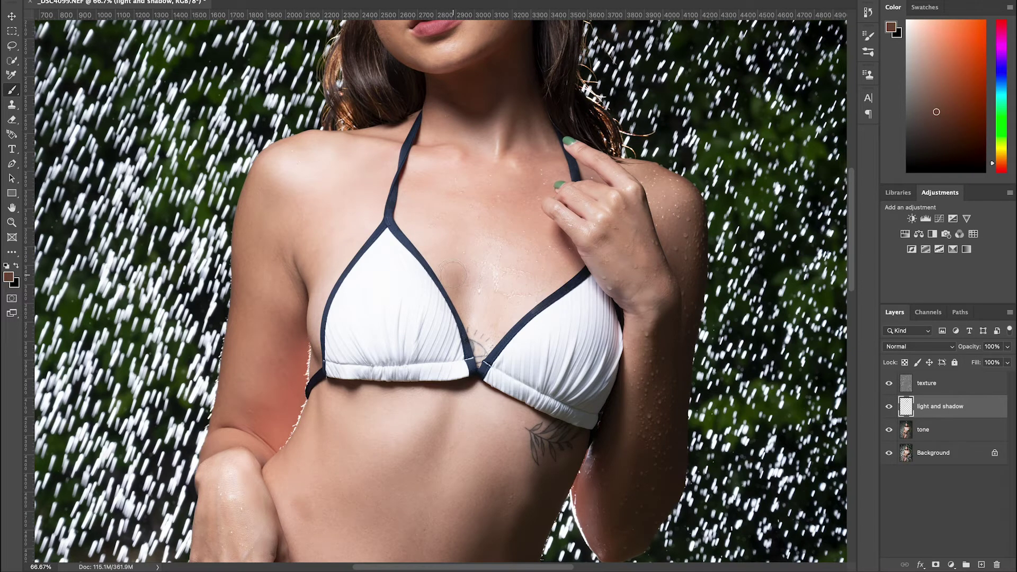
left_click_drag(449, 262, 471, 301)
mouse_move(476, 321)
left_mouse_down()
mouse_move(507, 287)
mouse_move(483, 331)
mouse_move(537, 287)
mouse_move(486, 325)
mouse_move(511, 281)
mouse_move(543, 271)
mouse_move(497, 325)
mouse_move(510, 287)
mouse_move(529, 277)
mouse_move(493, 317)
mouse_move(475, 304)
mouse_move(481, 336)
mouse_move(517, 275)
mouse_move(473, 273)
left_mouse_up()
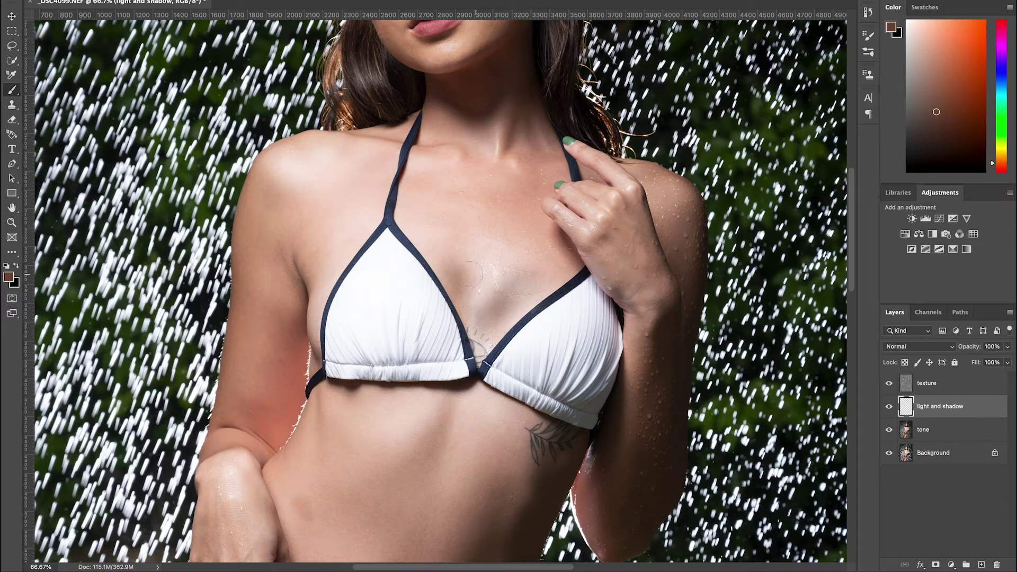
mouse_move(468, 308)
left_mouse_down()
mouse_move(452, 235)
mouse_move(454, 259)
mouse_move(504, 280)
mouse_move(493, 303)
mouse_move(534, 269)
mouse_move(497, 283)
mouse_move(479, 319)
left_mouse_up()
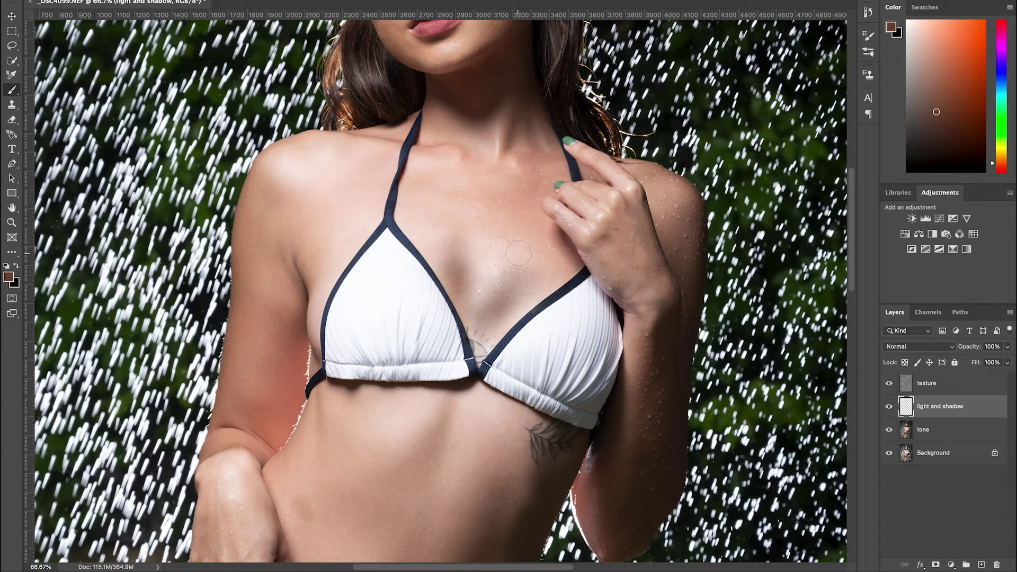
left_click(13, 120)
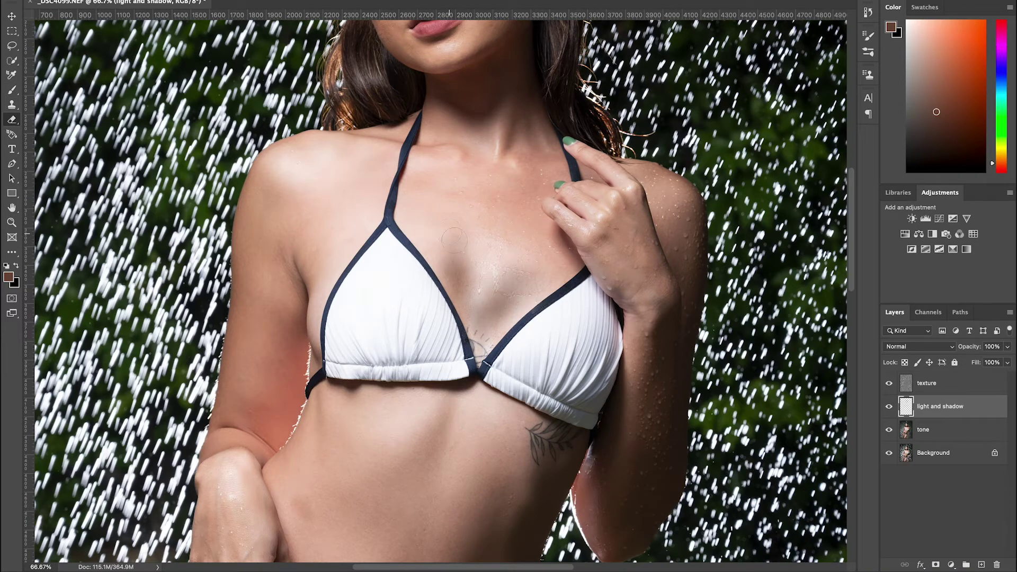
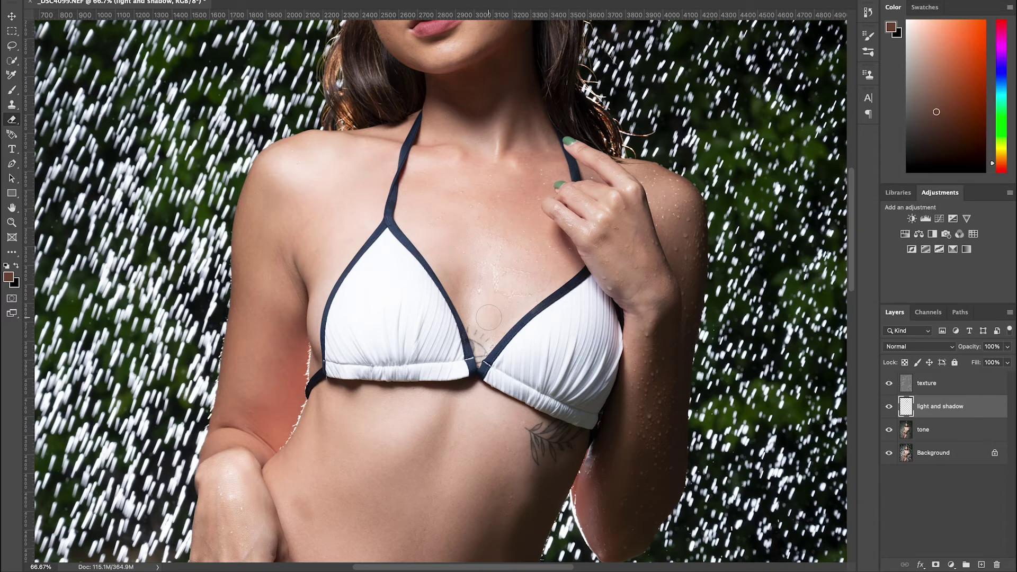
- Sample skin tones at the waist above the lowered hand and paint over the discolored patch up toward the ribs
left_click_drag(481, 413, 536, 177)
key("b")
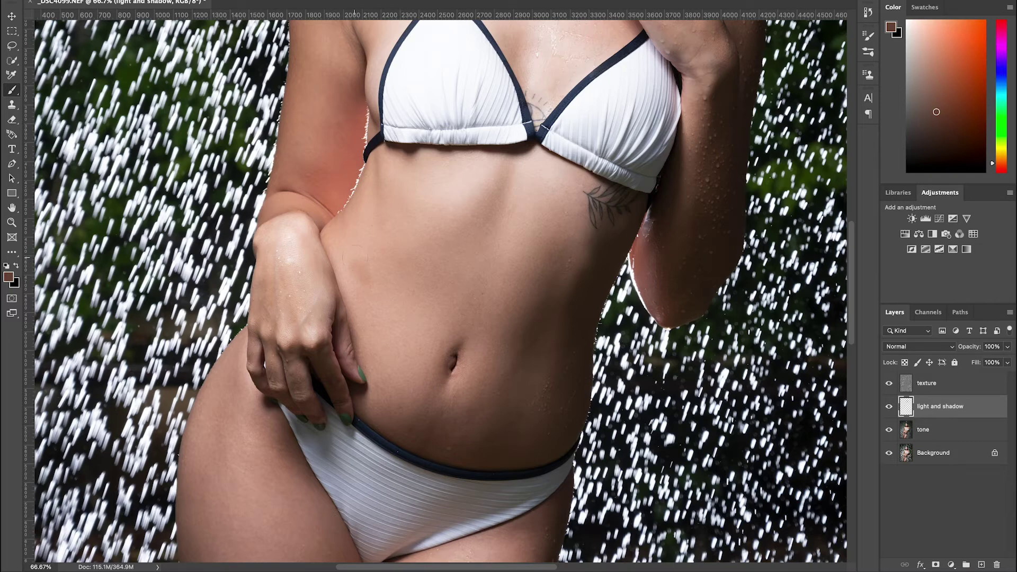
left_click(386, 252, "alt")
left_click(370, 252, "alt")
left_click(354, 262, "alt")
left_click_drag(364, 278, 375, 206)
- Sample dark skin tones beside the navel and deepen the shadow along the shaded side of the abdomen
left_click(530, 338, "alt")
left_click_drag(552, 258, 559, 263)
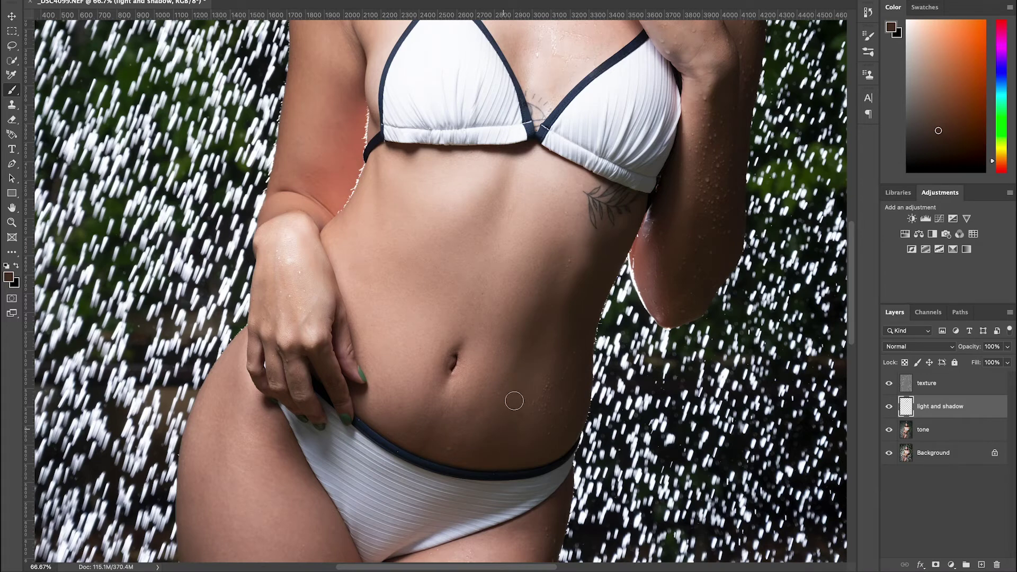
left_click(527, 359, "alt")
left_click_drag(526, 359, 555, 278)
- Blend the ribs below the bikini top with sampled skin tones, then contour the waist in dark brown and soften it with the Eraser
left_click(500, 193, "alt")
left_click(503, 193)
left_click(496, 198, "alt")
left_click(377, 168, "alt")
left_click(377, 171, "alt")
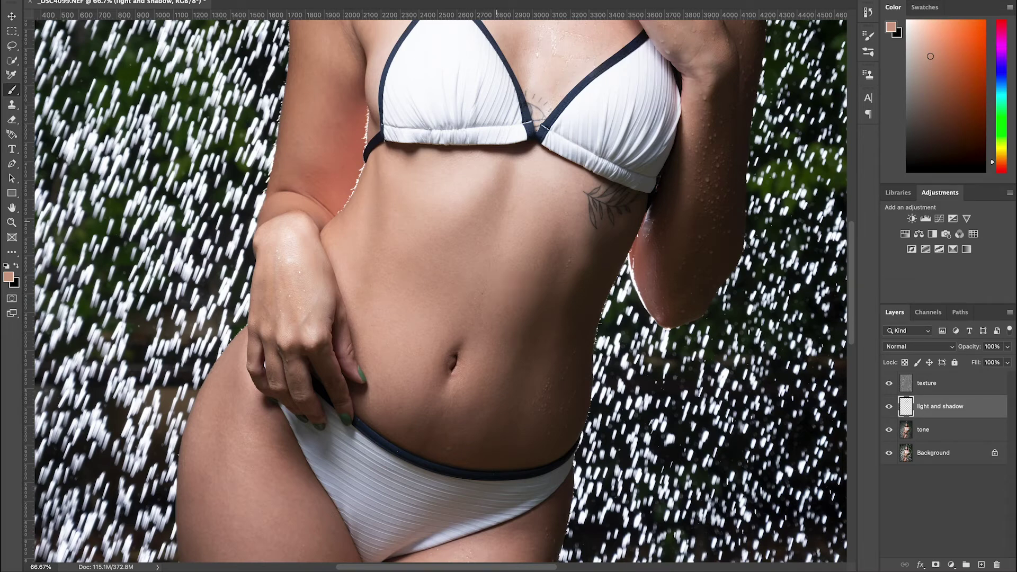
left_click(556, 285, "alt")
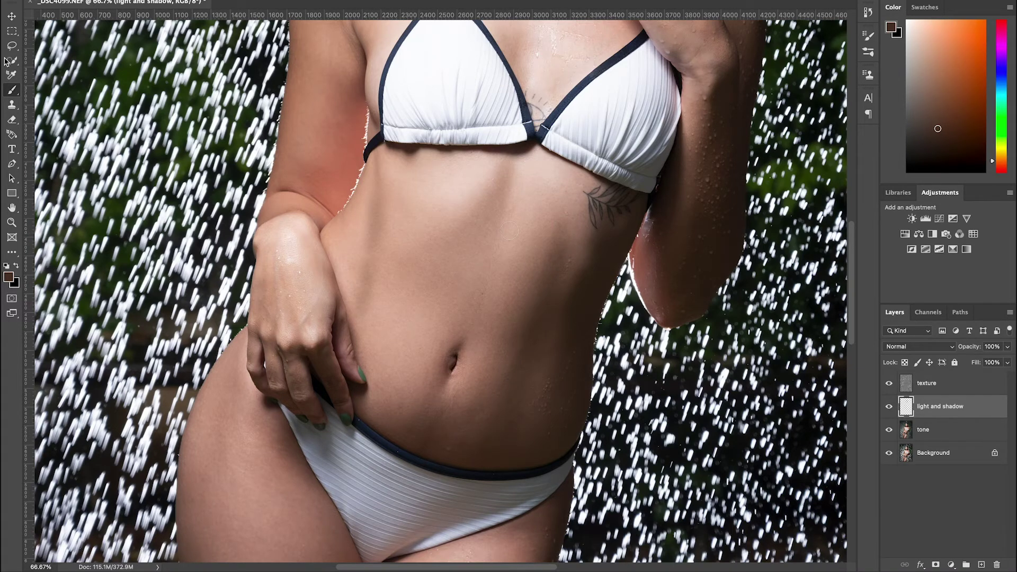
left_click(12, 120)
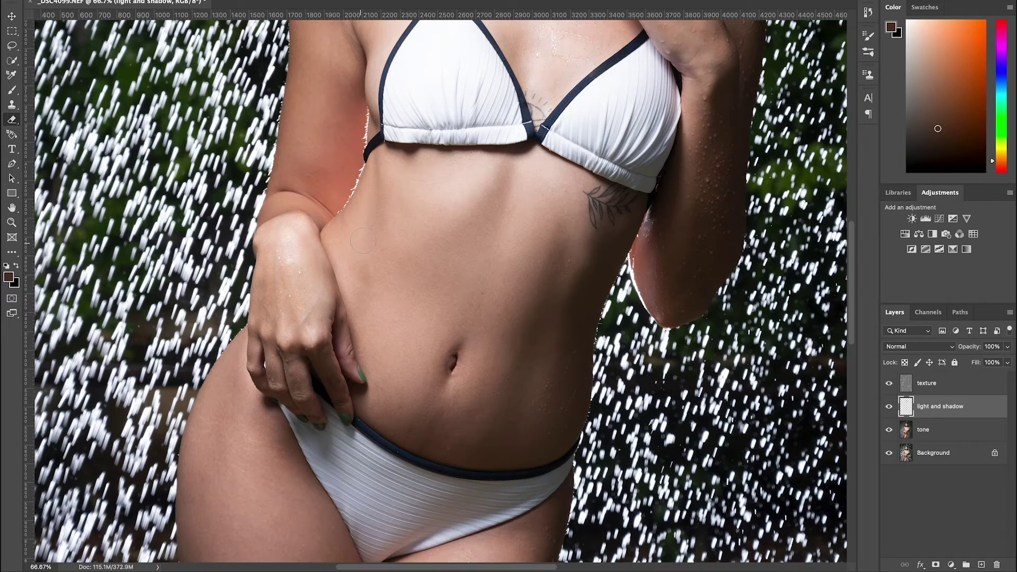
- Examine the thighs, torso and face, zooming out until the full figure is shown at 25%
scroll(460, 378, "down", 5)
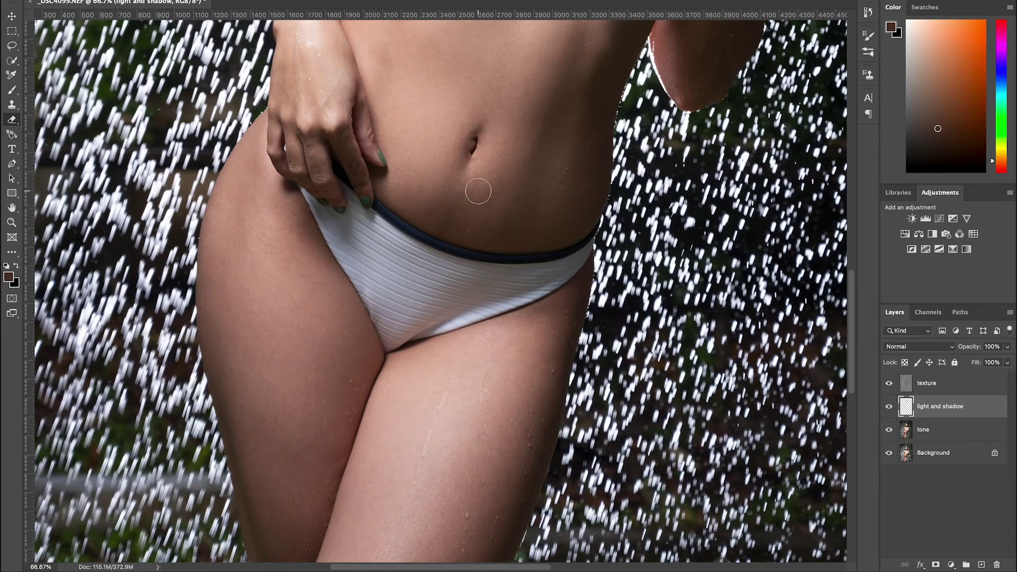
left_click(12, 222)
left_click(563, 214, "alt")
left_click(468, 211, "alt")
scroll(477, 209, "up", 2)
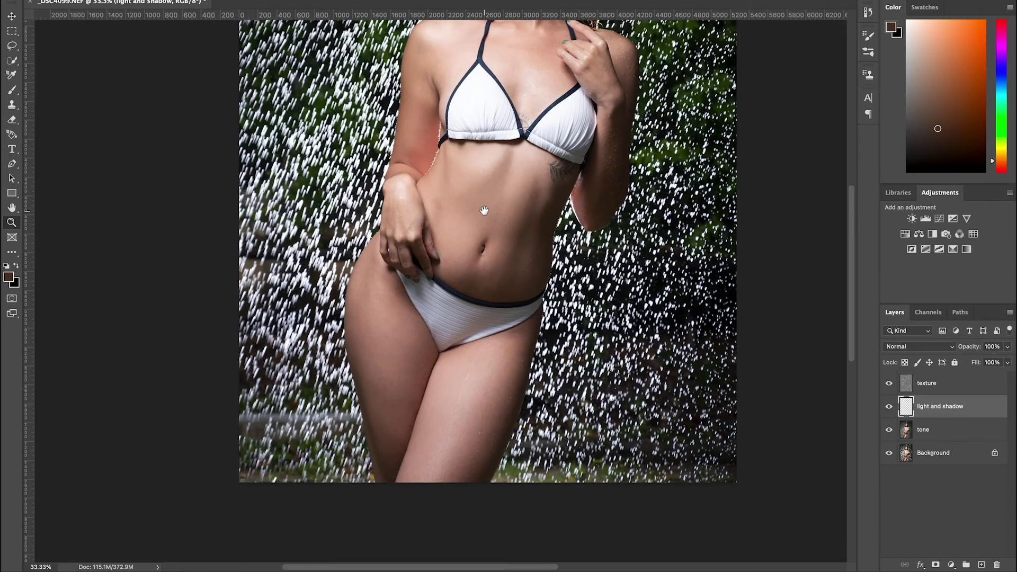
scroll(503, 128, "up", 4)
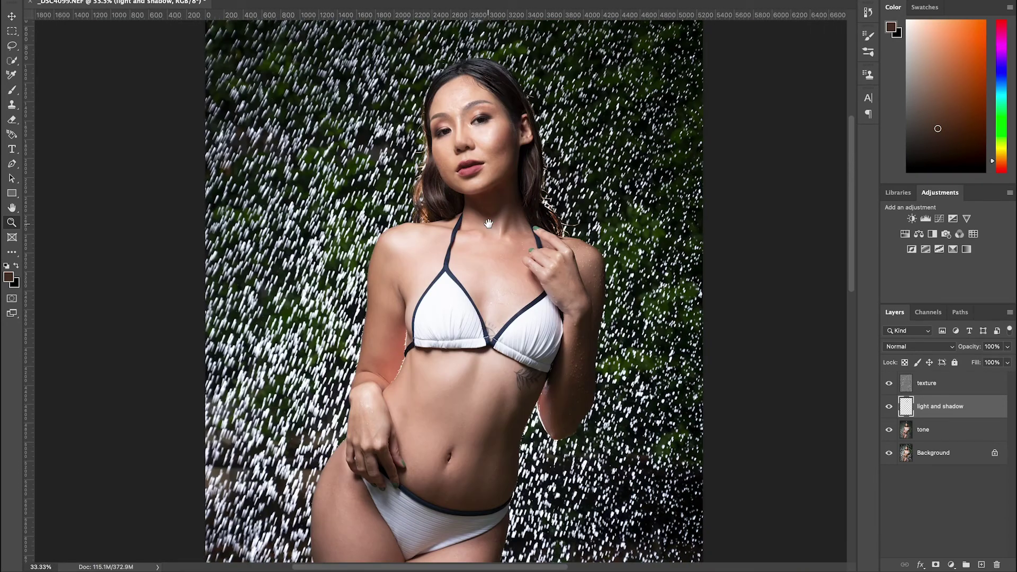
scroll(492, 207, "down", 2)
scroll(493, 207, "down", 1)
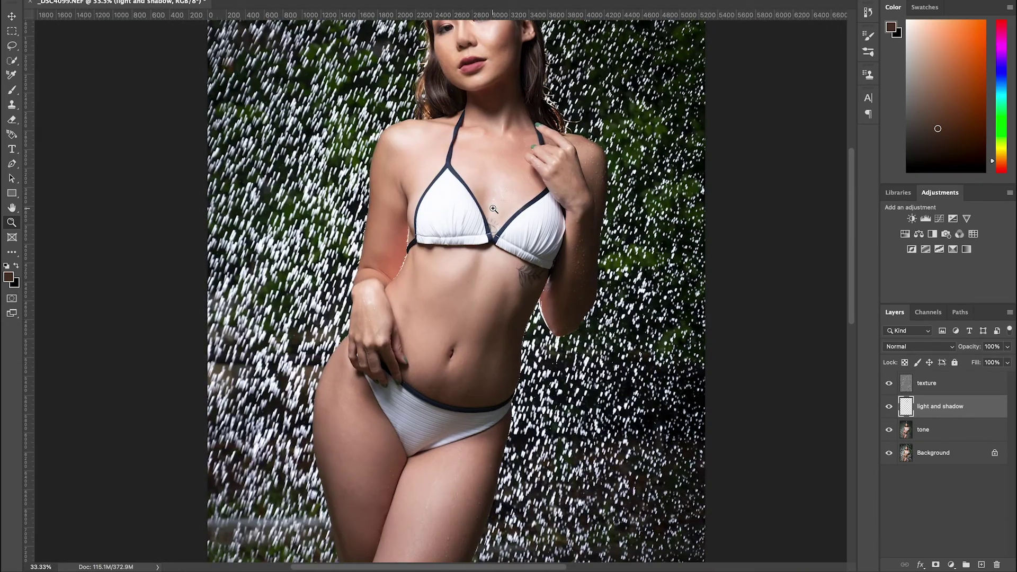
left_click(477, 259, "alt")
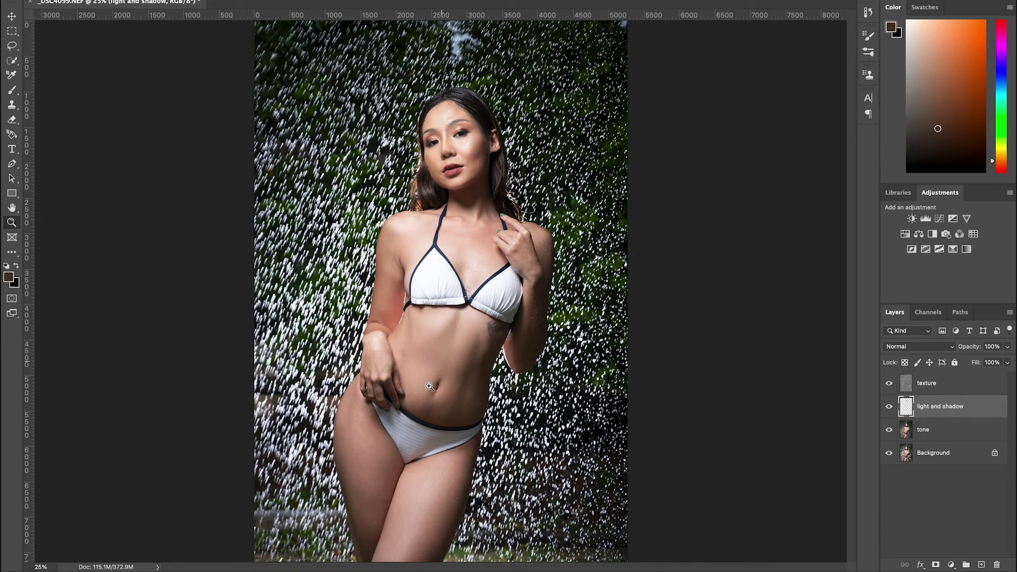
- Compare the retouched full-body portrait repeatedly with the Background layer shown alone, ending with all layers visible
left_click(889, 454, "alt")
left_click(889, 454, "alt")
left_click(889, 453, "alt")
left_click(889, 453, "alt")
left_click(889, 454, "alt")
left_click(889, 454, "alt")
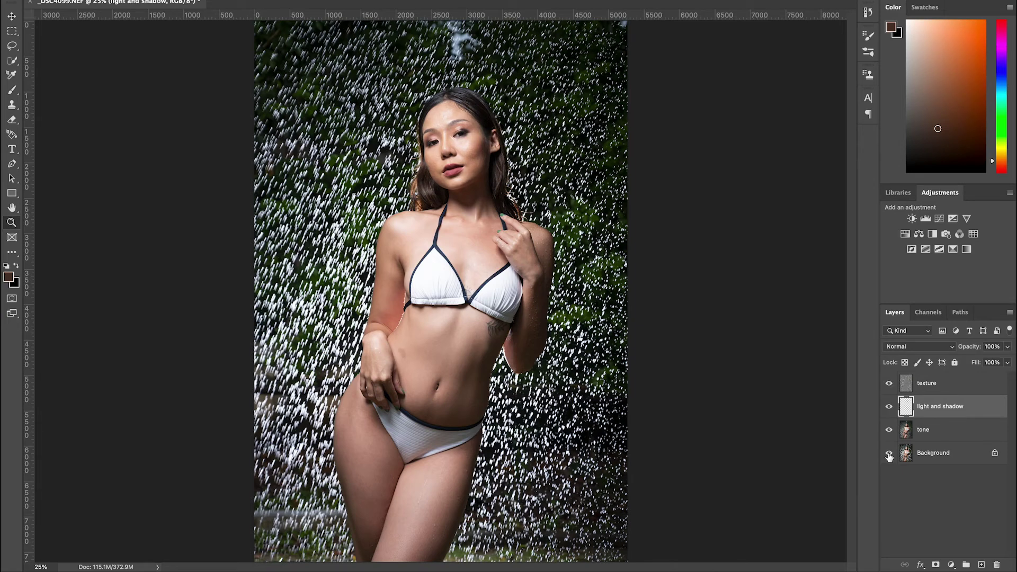
- Combine the texture, light and shadow, tone and Background layers into a single Background layer
left_click(450, 286, "alt")
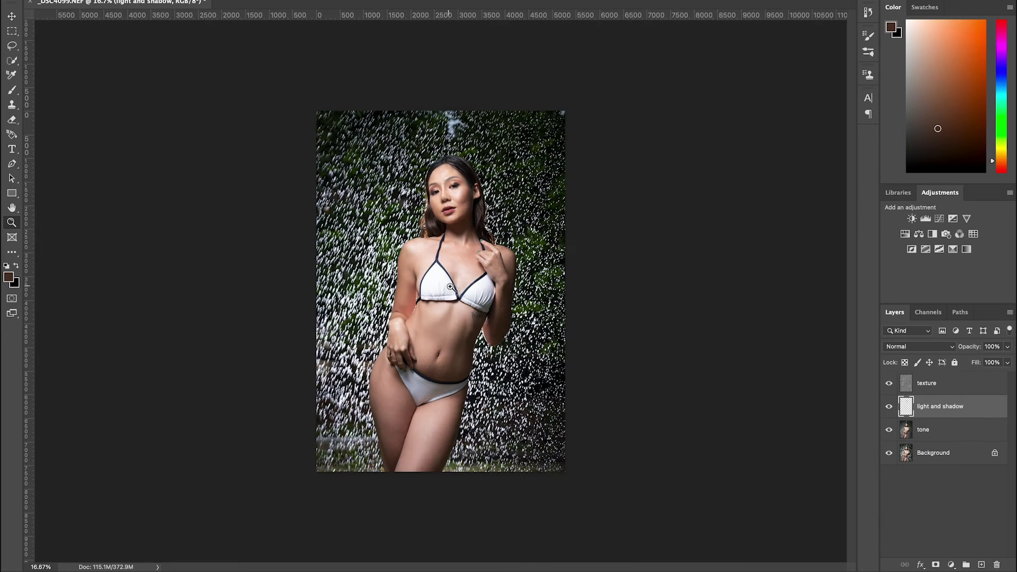
left_click(954, 390)
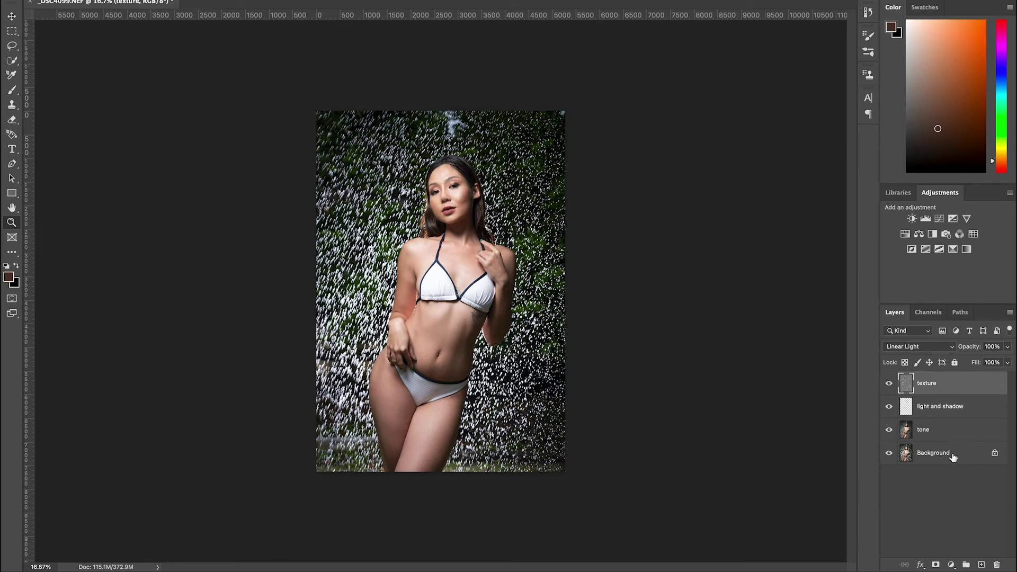
left_click(953, 454, "shift")
right_click(954, 457)
left_click(905, 541)
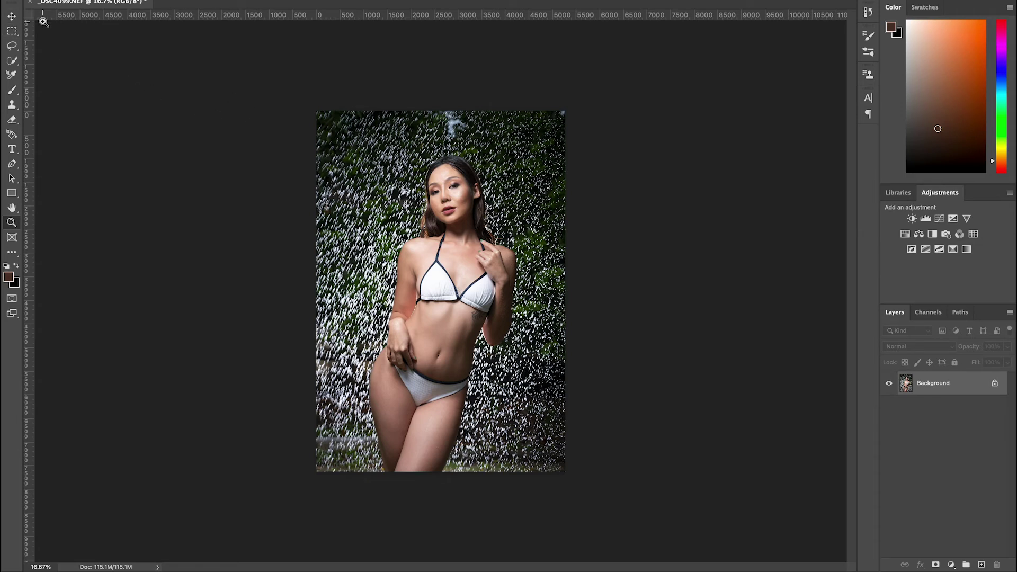
- Save the image as the JPEG _DSC4099.jpg in 109NCZ_7, replacing the existing file, at quality 8 with Progressive format and 3 scans
left_click(87, 0)
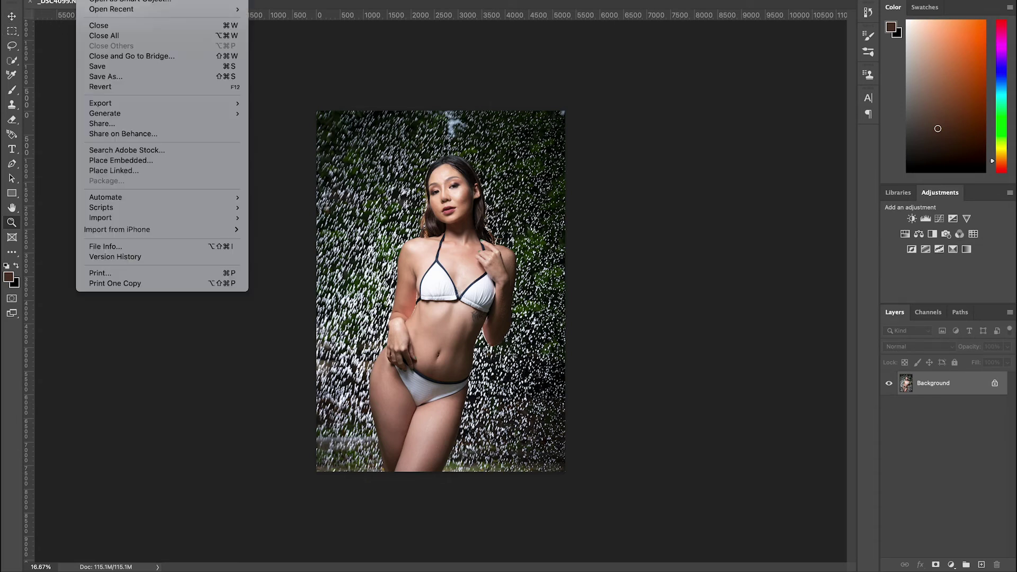
left_click(97, 67)
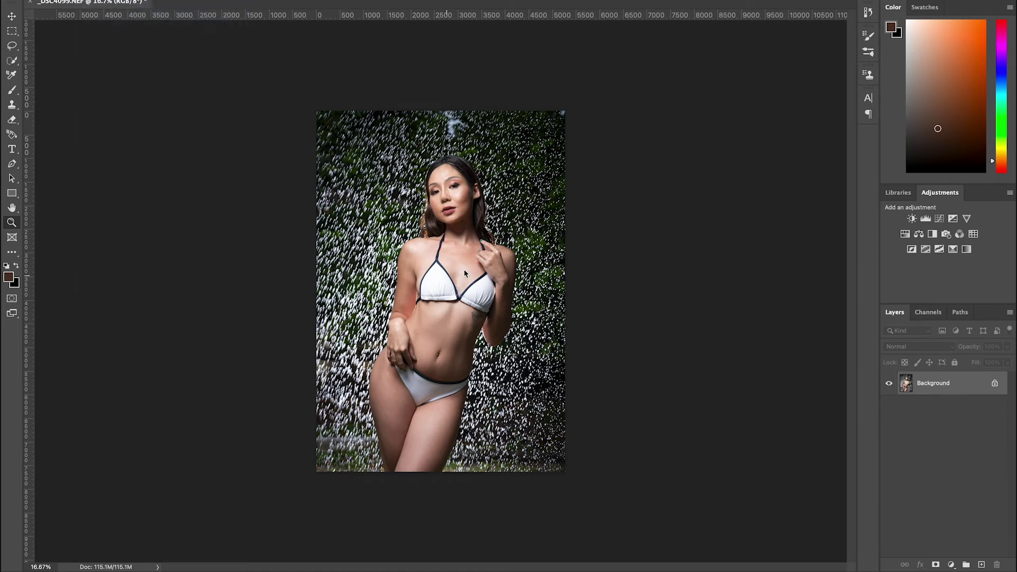
key("Return")
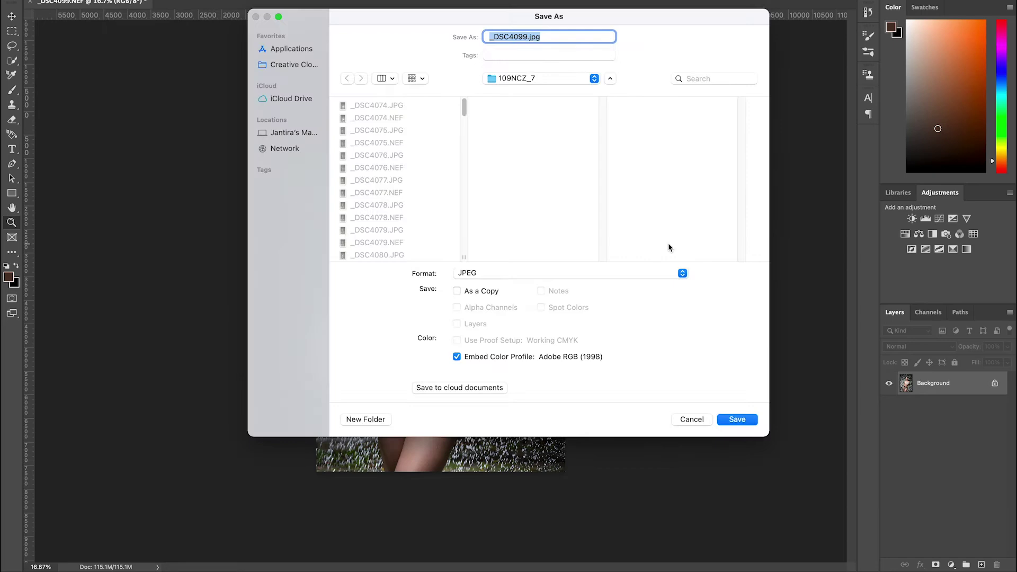
left_click(734, 419)
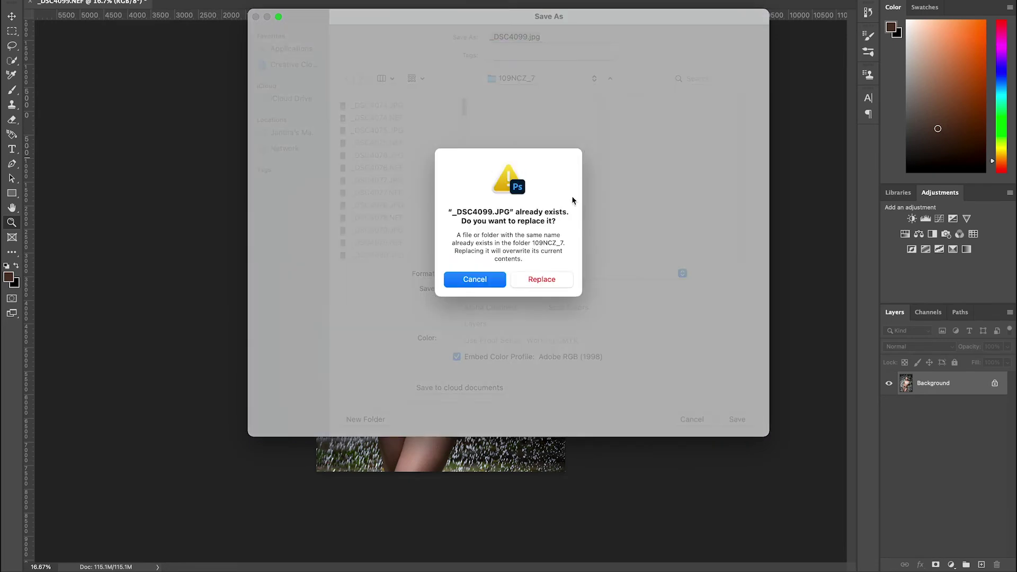
left_click(541, 280)
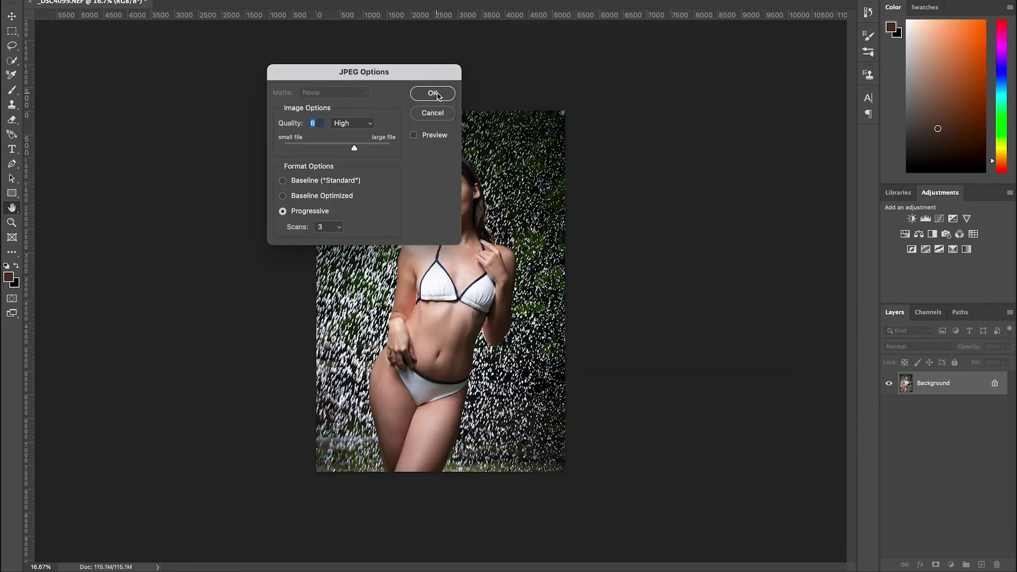
left_click(433, 95)
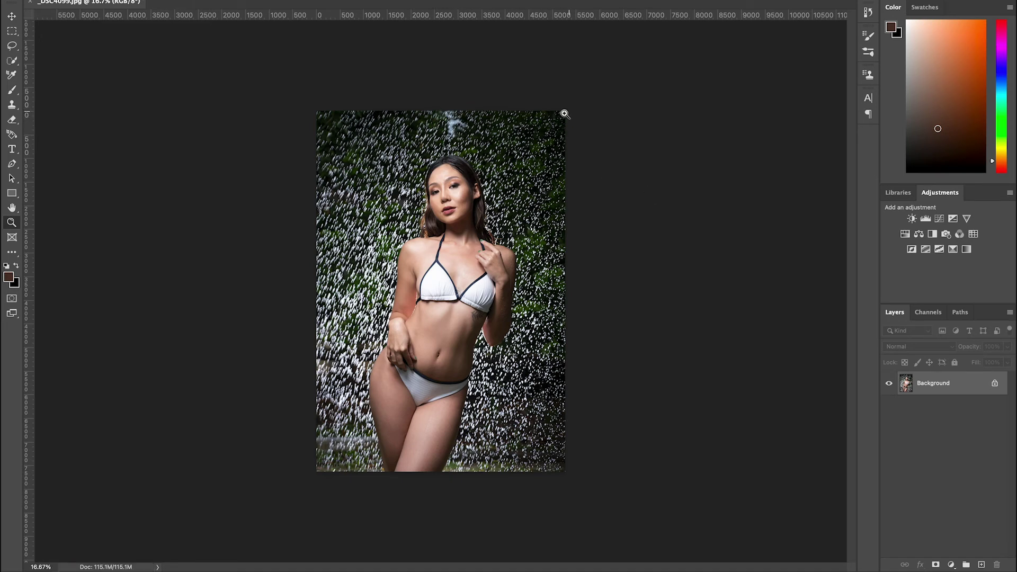
- Duplicate the Background layer and use the Patch tool to cover the bright water gush above the head with darker waterfall texture
key("ctrl+j")
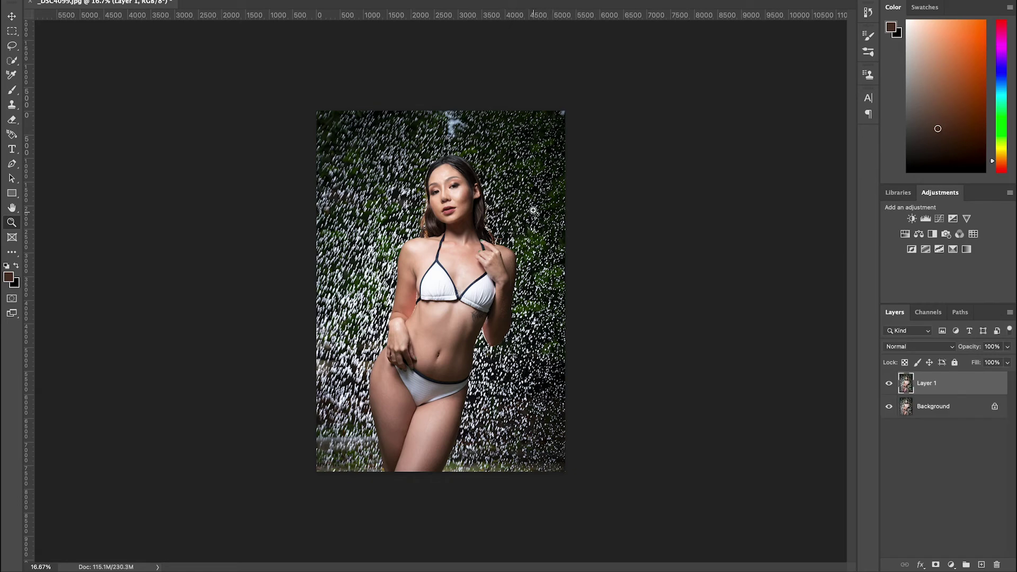
left_click(467, 148)
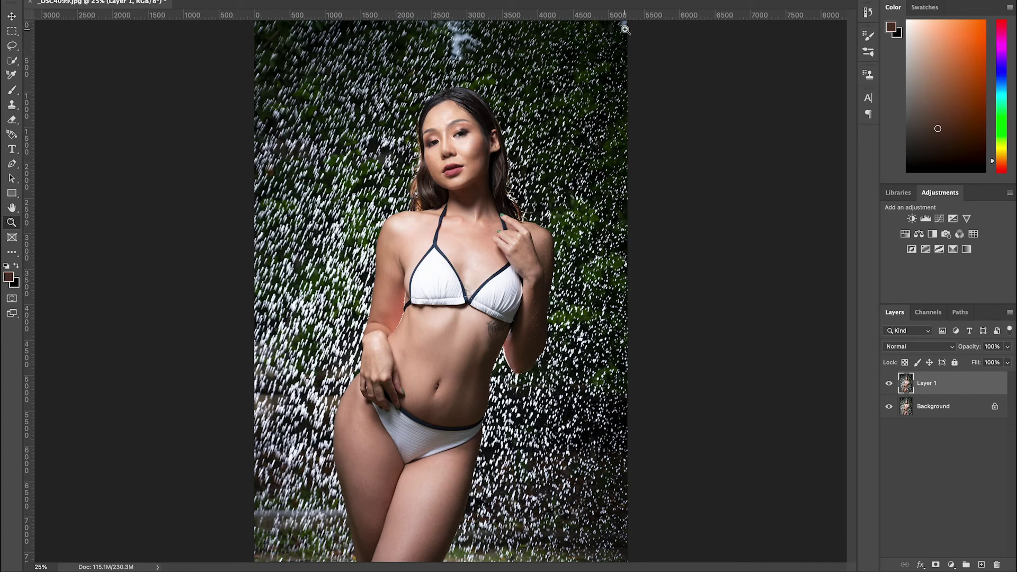
left_click(424, 183, "alt")
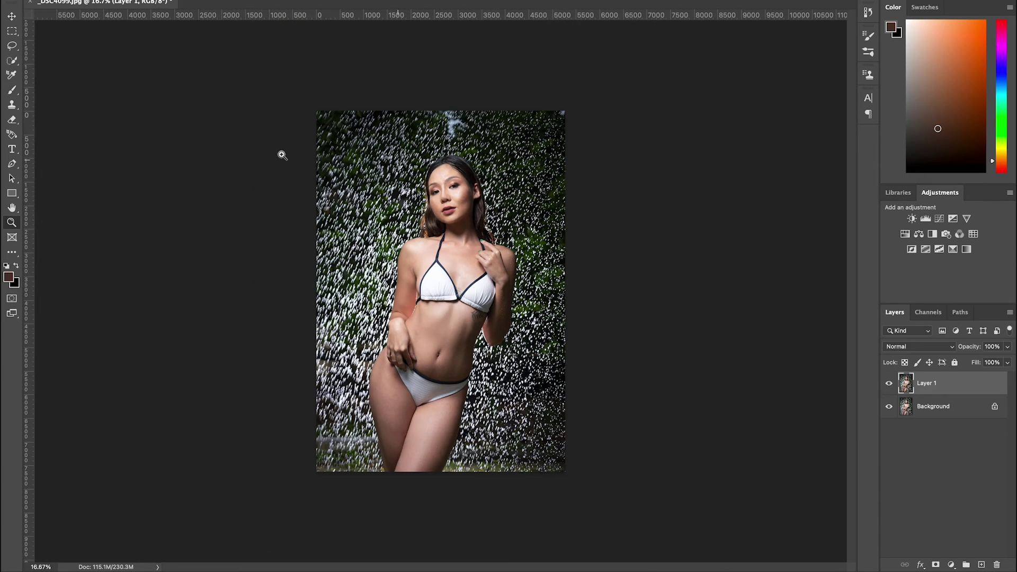
left_click(15, 253)
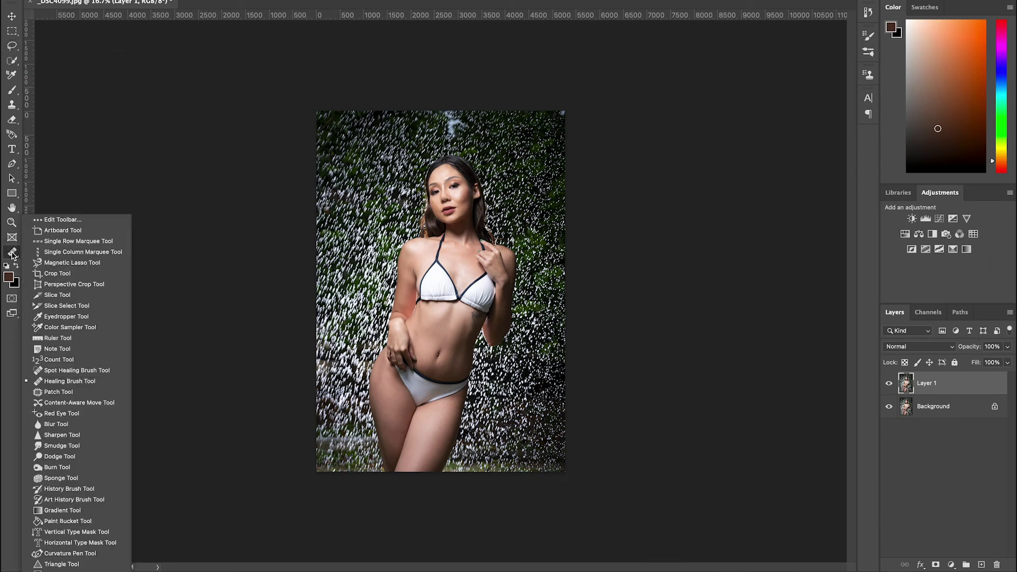
left_click(59, 395)
mouse_move(424, 103)
left_mouse_down()
mouse_move(455, 151)
mouse_move(479, 122)
mouse_move(392, 123)
mouse_move(575, 113)
mouse_move(540, 121)
left_mouse_up()
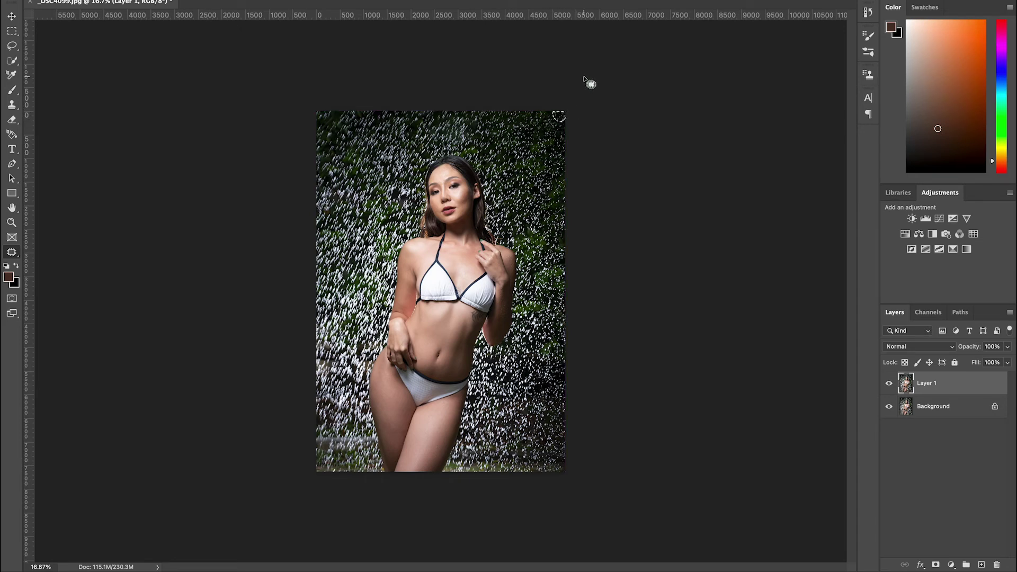
- Deselect the patched area and merge Layer 1 with the Background layer
key("ctrl+d")
left_click(12, 222)
left_click(453, 202)
left_click(453, 201)
left_click(456, 206)
left_click_drag(473, 154, 466, 193)
left_click(461, 161)
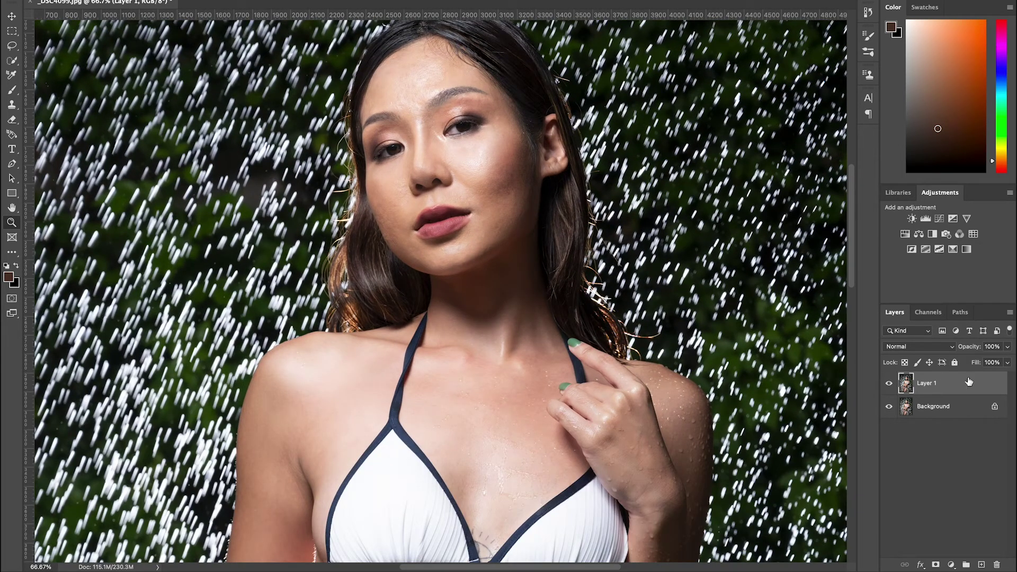
left_click(973, 415, "shift")
right_click(973, 415)
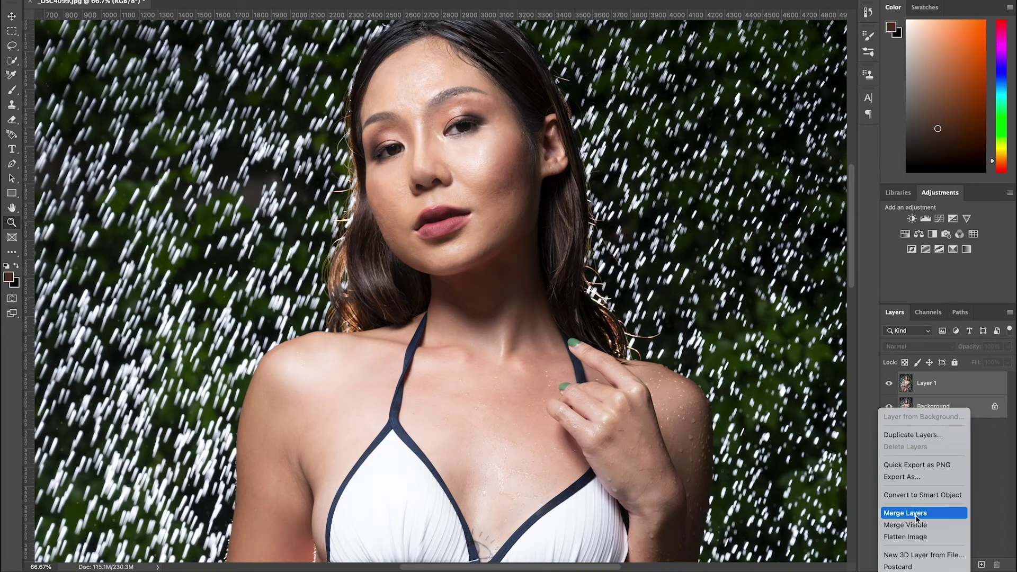
left_click(496, 286)
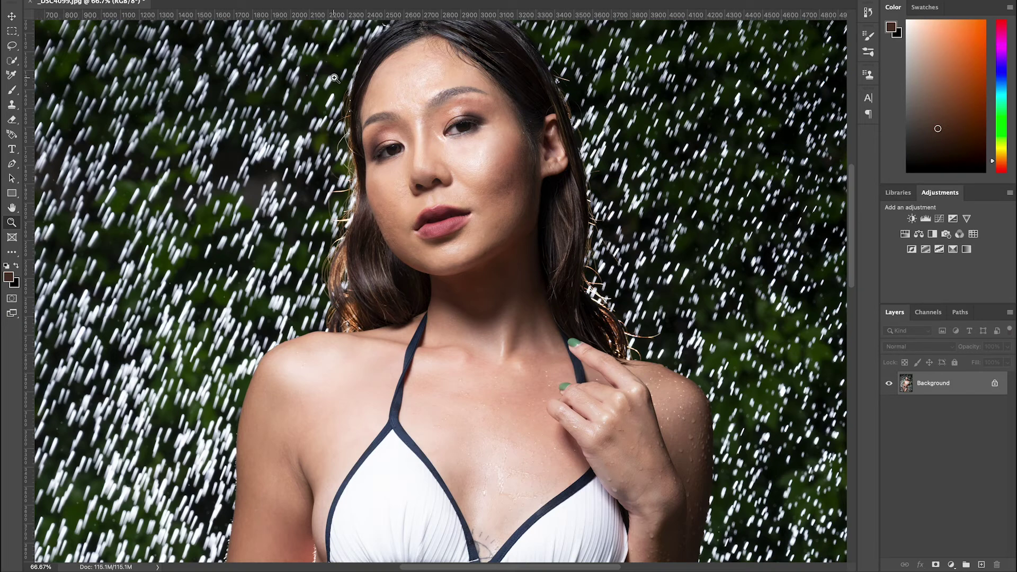
- Duplicate the merged Background layer and convert the copy to a Smart Object
key("ctrl+j")
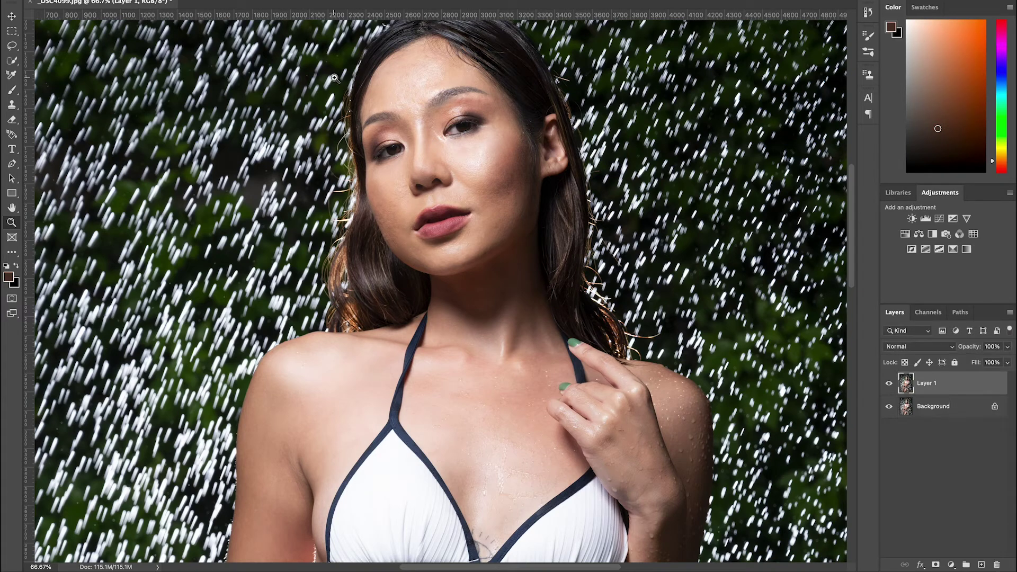
right_click(938, 385)
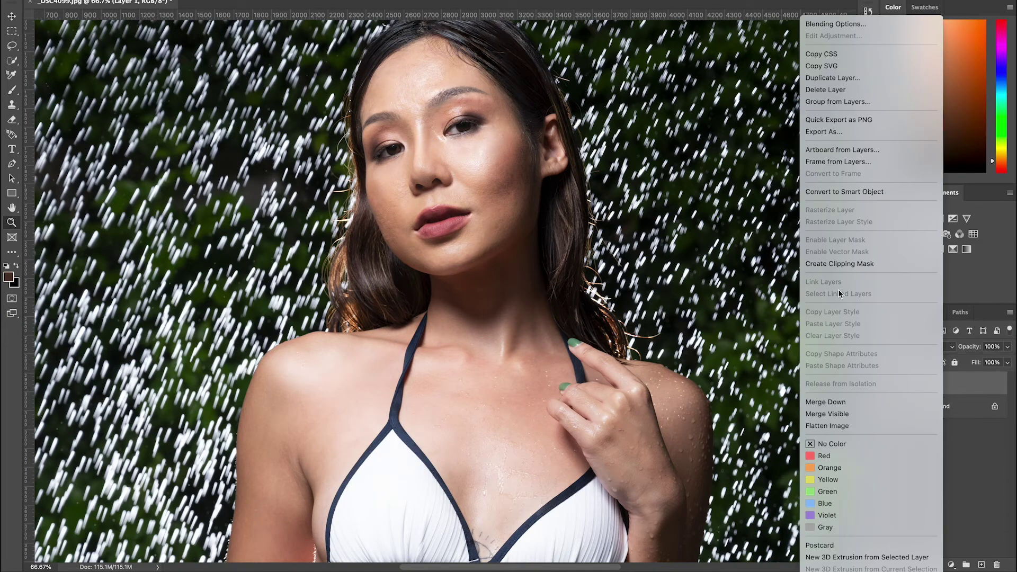
left_click(868, 193)
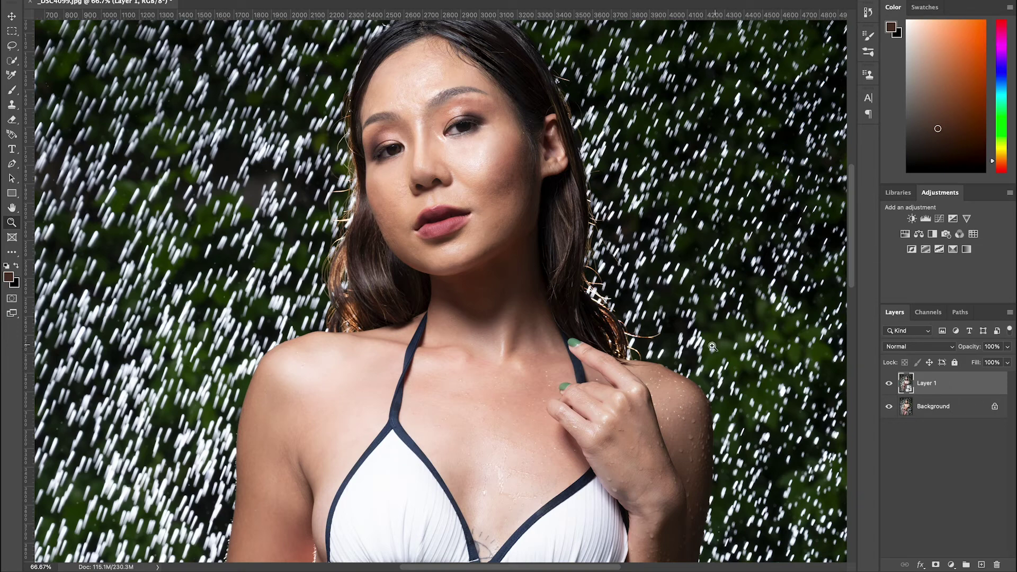
right_click(954, 383)
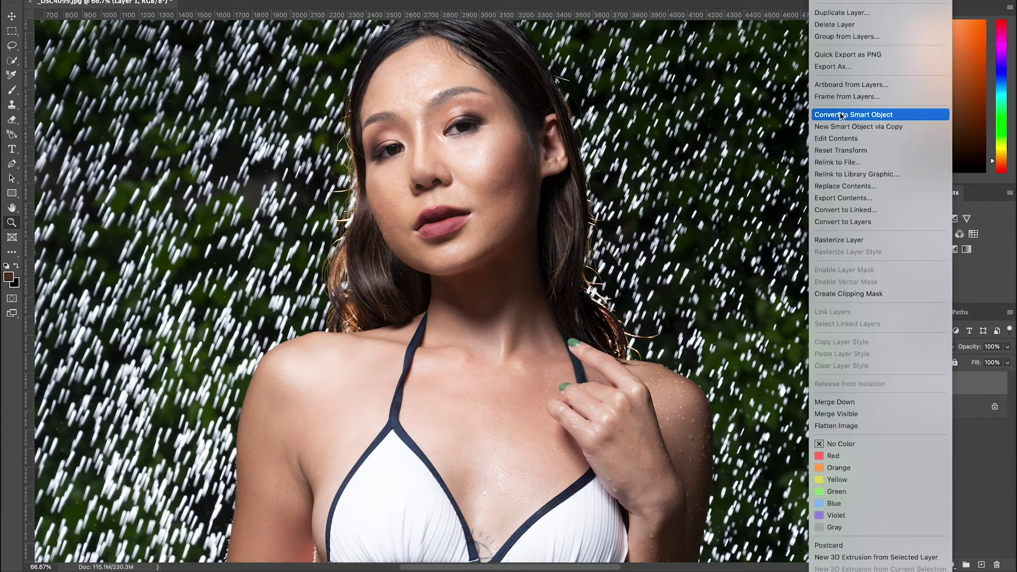
left_click(993, 396)
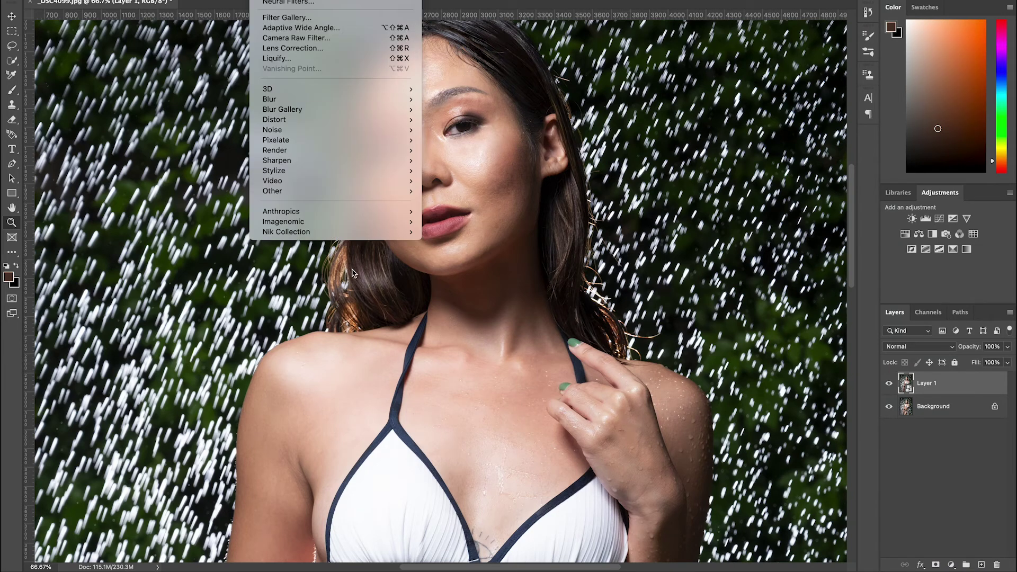
- Apply the Imagenomic Portraiture 3 filter to the Smart Object with the Default preset, output to the same layer
mouse_move(356, 221)
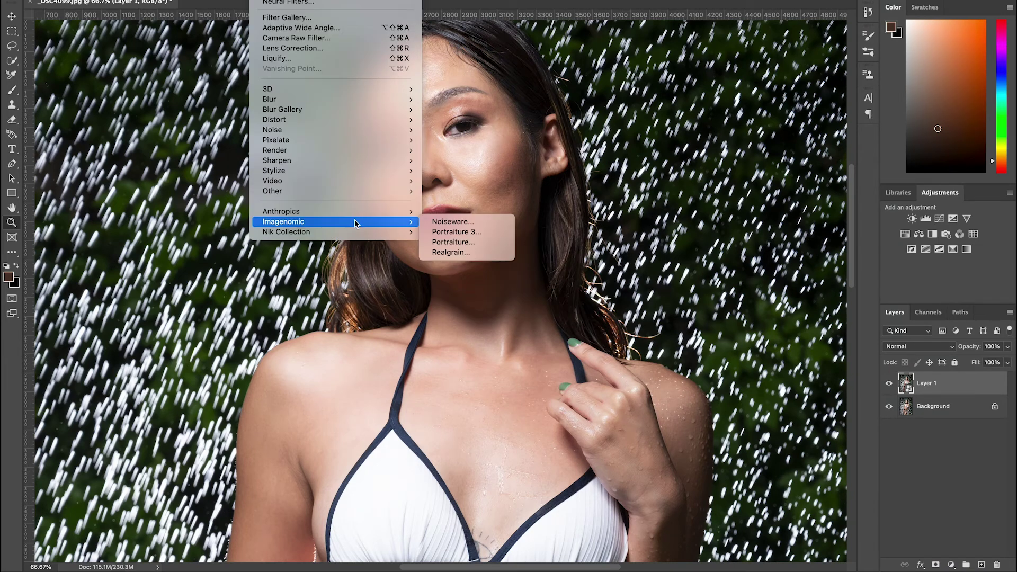
left_click(460, 232)
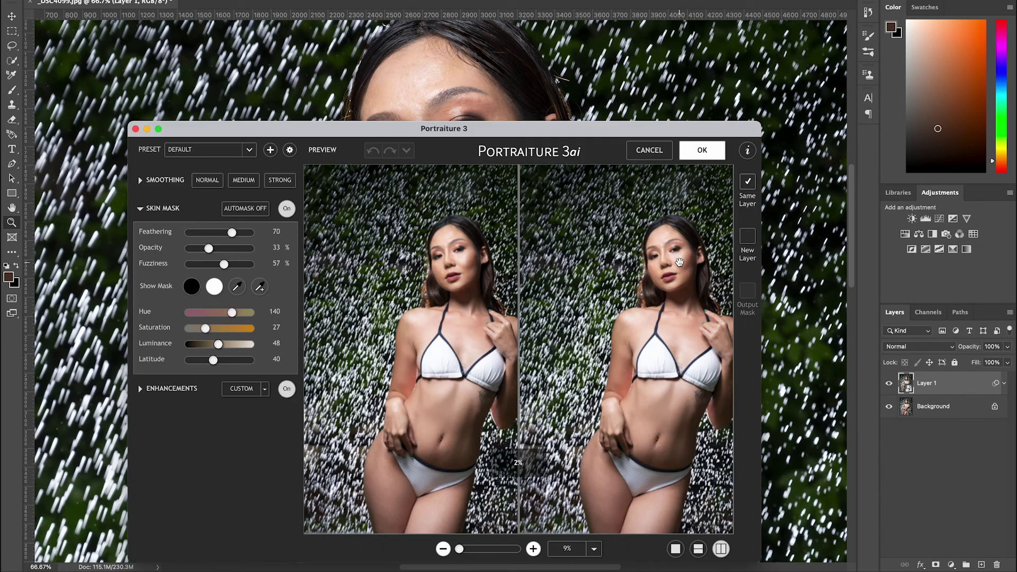
left_click_drag(522, 139, 527, 61)
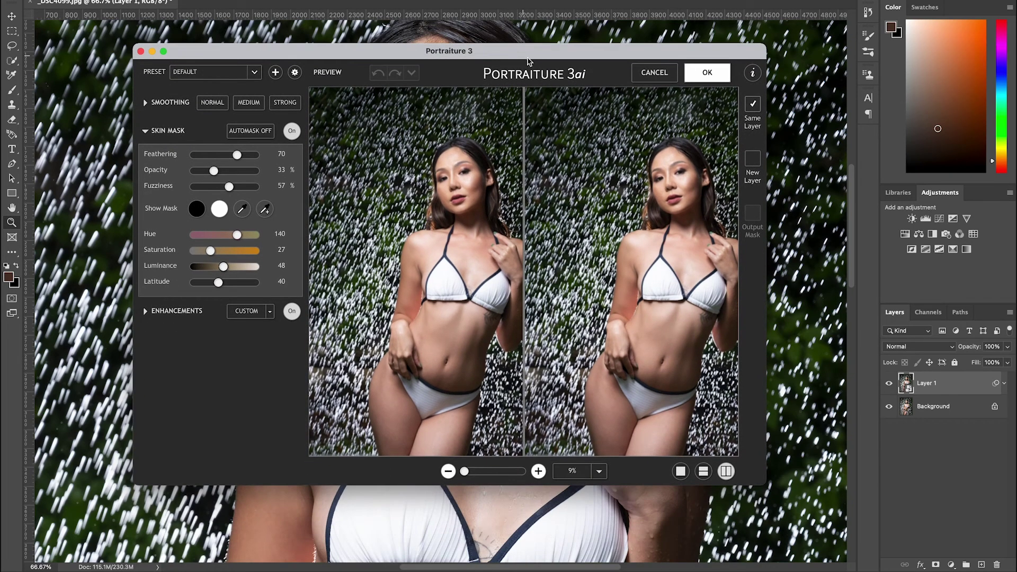
left_click(708, 77)
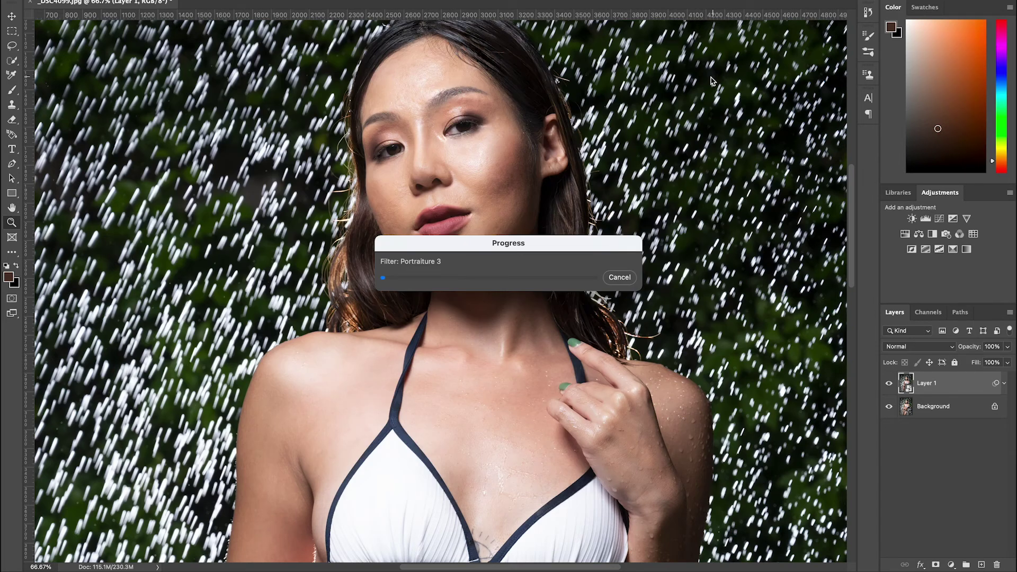
- Set the opacity of the Portraiture-filtered layer to 70%, judging the skin smoothing on the face
left_click(466, 156)
left_click_drag(466, 156, 469, 233)
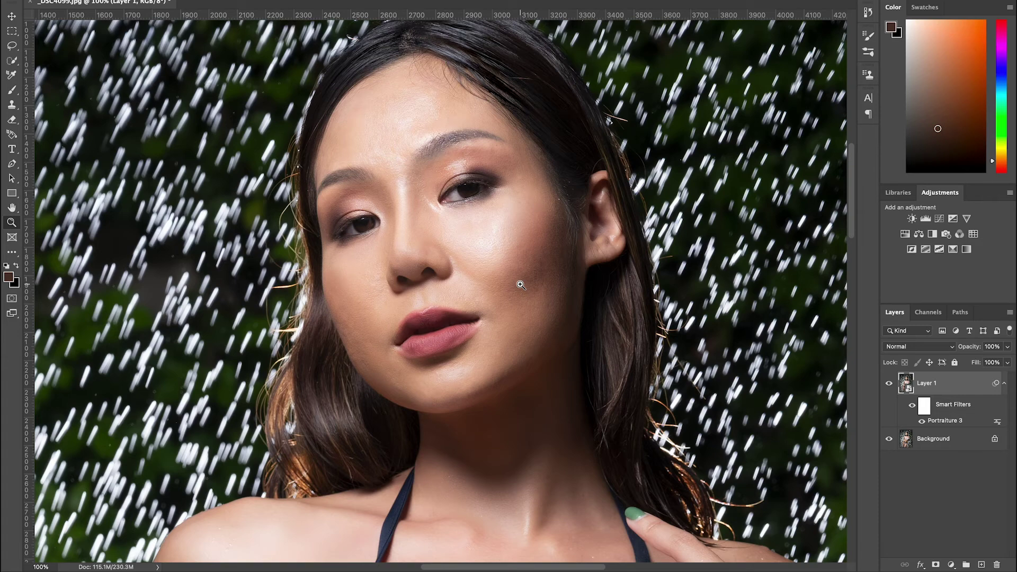
left_click(1007, 362)
left_click_drag(1007, 362, 992, 366)
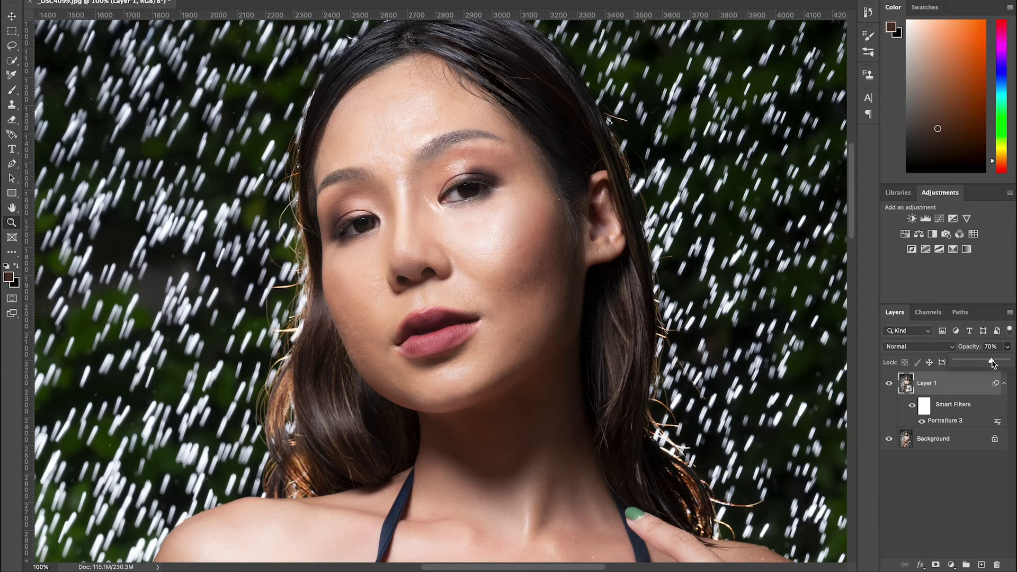
left_click_drag(993, 364, 994, 365)
- Merge the Portraiture-filtered layer with the Background layer and save the image
left_click(457, 350, "alt")
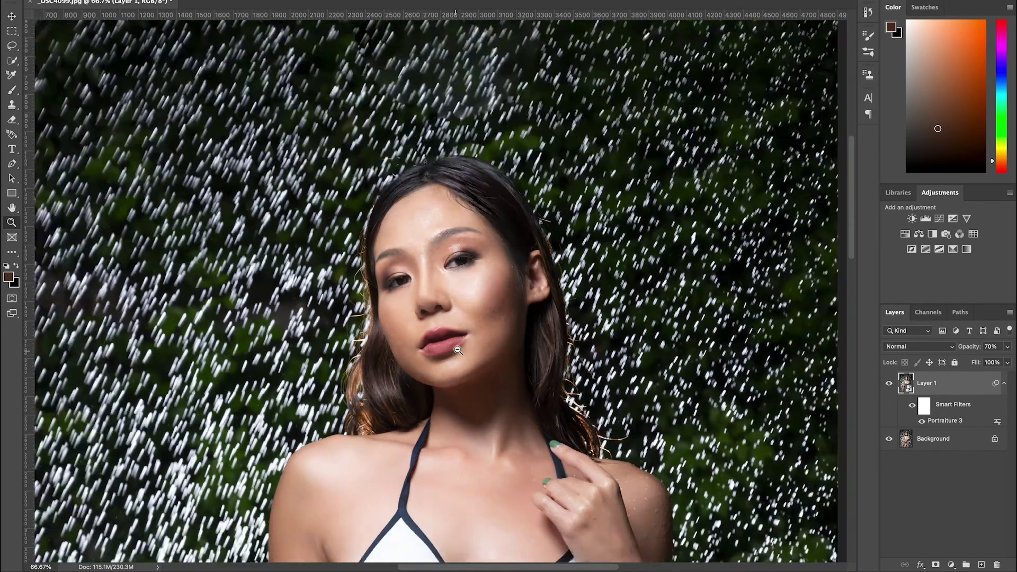
left_click(457, 350, "alt")
left_click(458, 350, "alt")
scroll(460, 265, "down", 3)
left_click(461, 257, "alt")
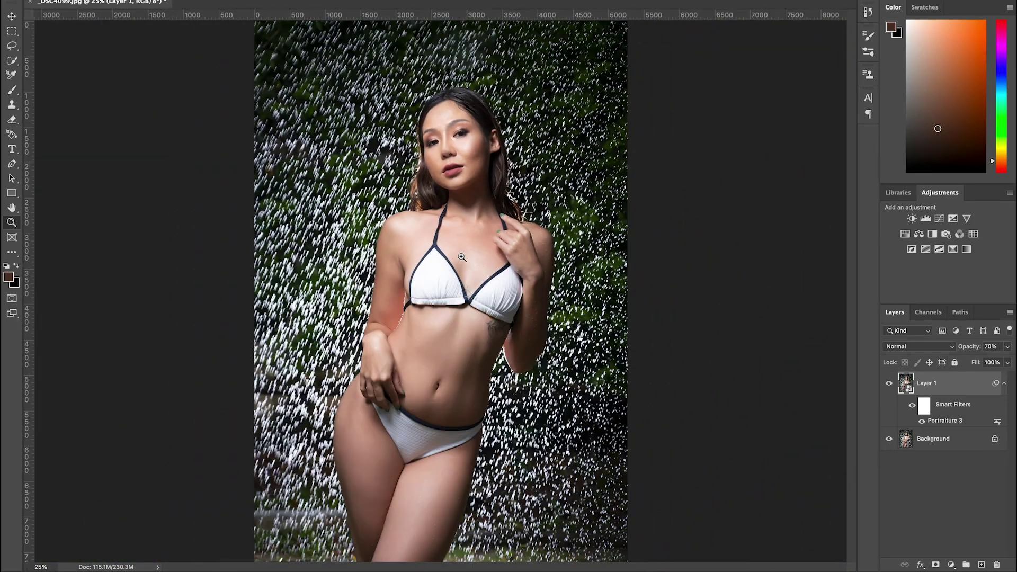
left_click(951, 442)
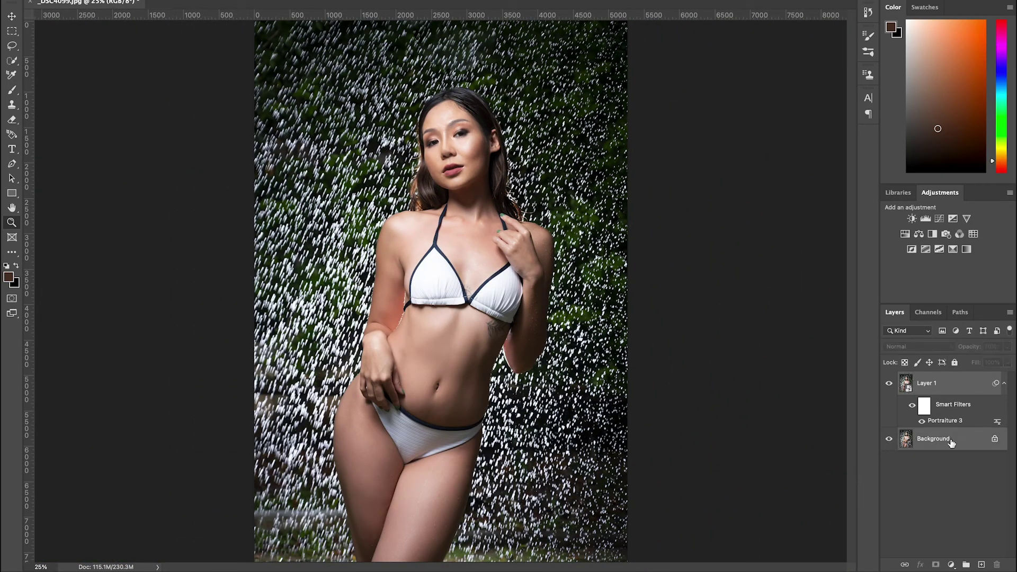
right_click(951, 443)
left_click(819, 458)
key("Delete")
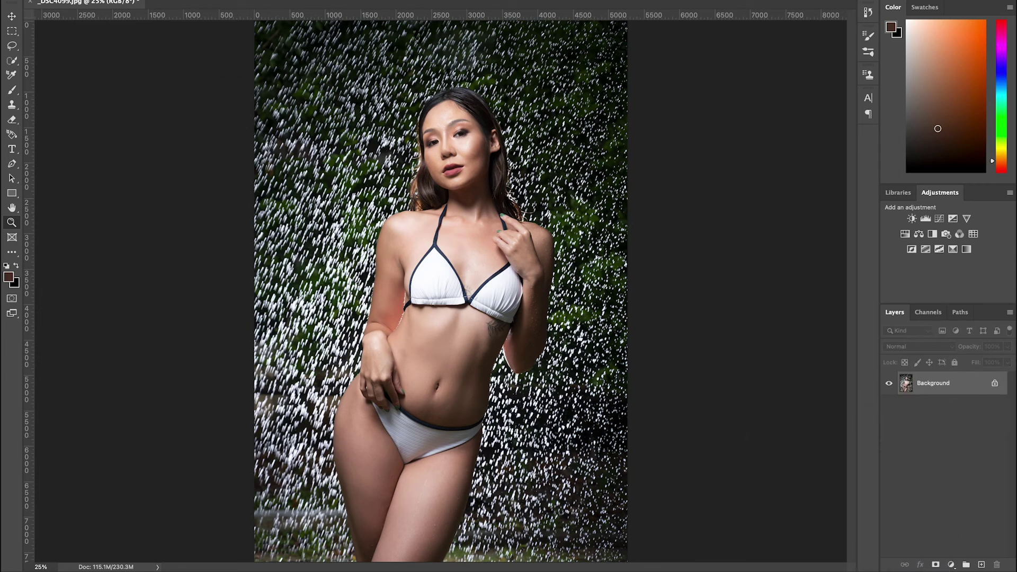
left_click(85, 2)
left_click(106, 66)
- Duplicate the Background layer and apply a High Pass filter with a 3.7-pixel radius to the copy
left_click(477, 306, "alt")
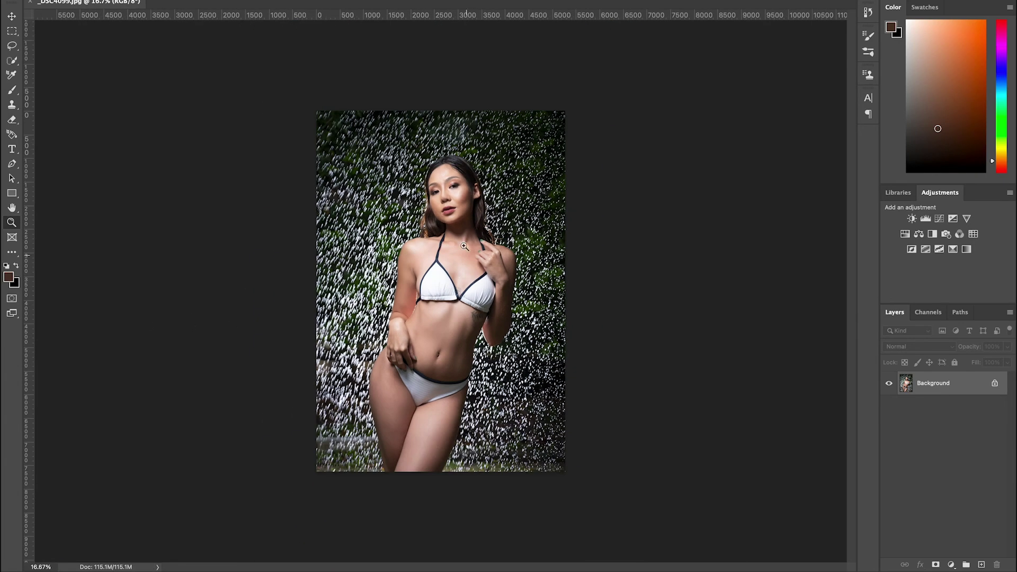
left_click(456, 222)
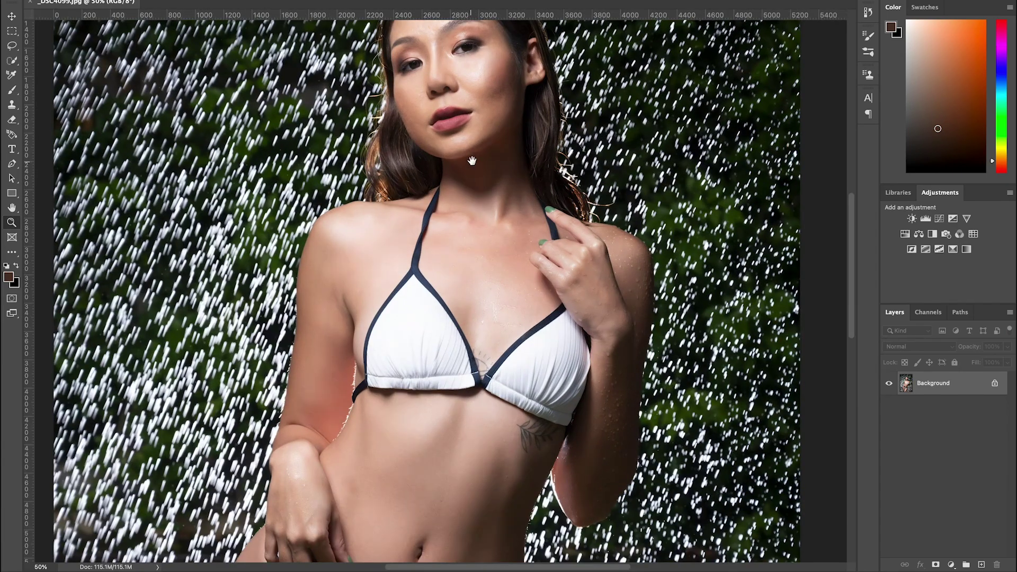
scroll(469, 188, "up", 5)
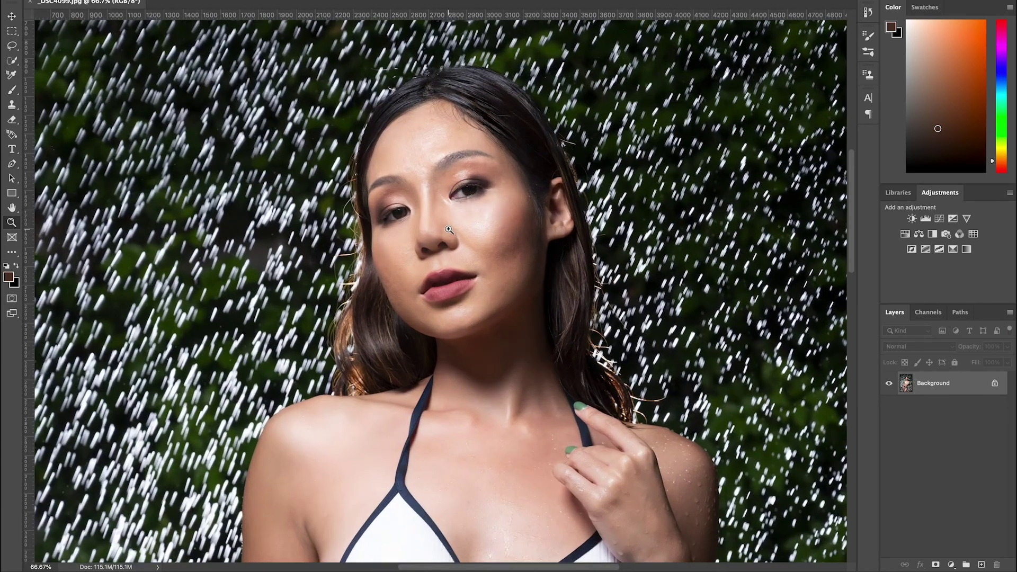
left_click(448, 230)
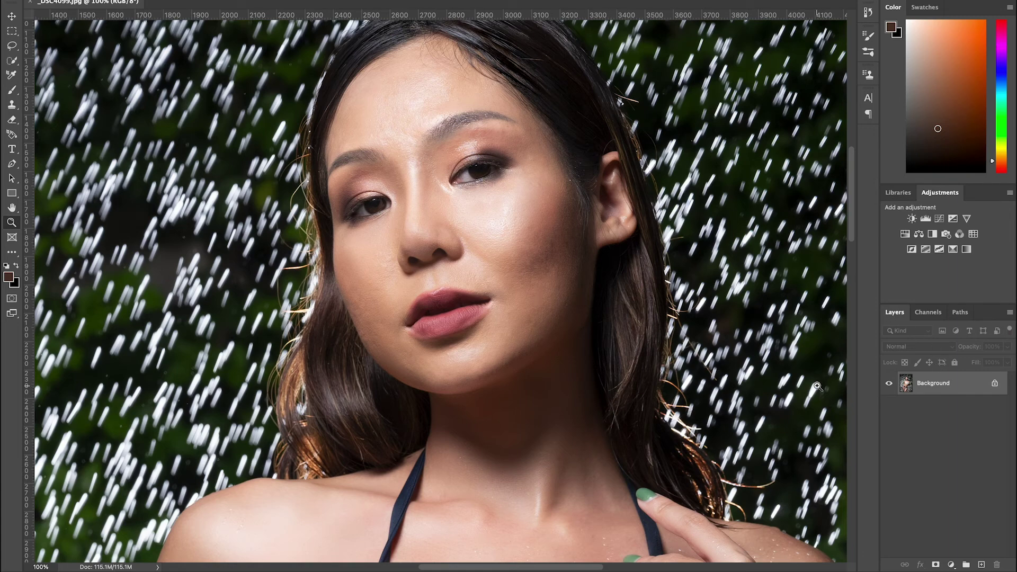
key("ctrl+j")
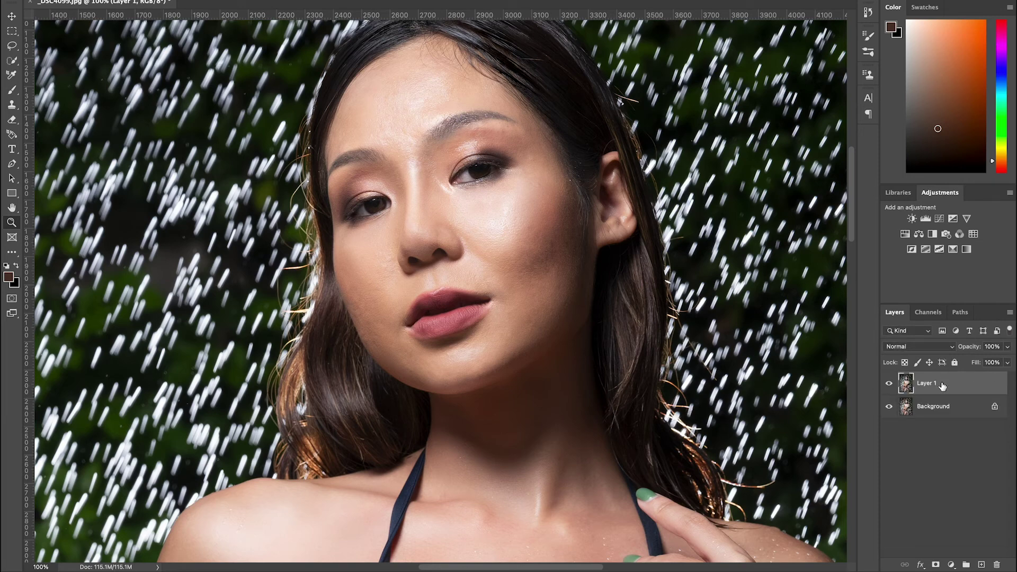
left_click(265, 0)
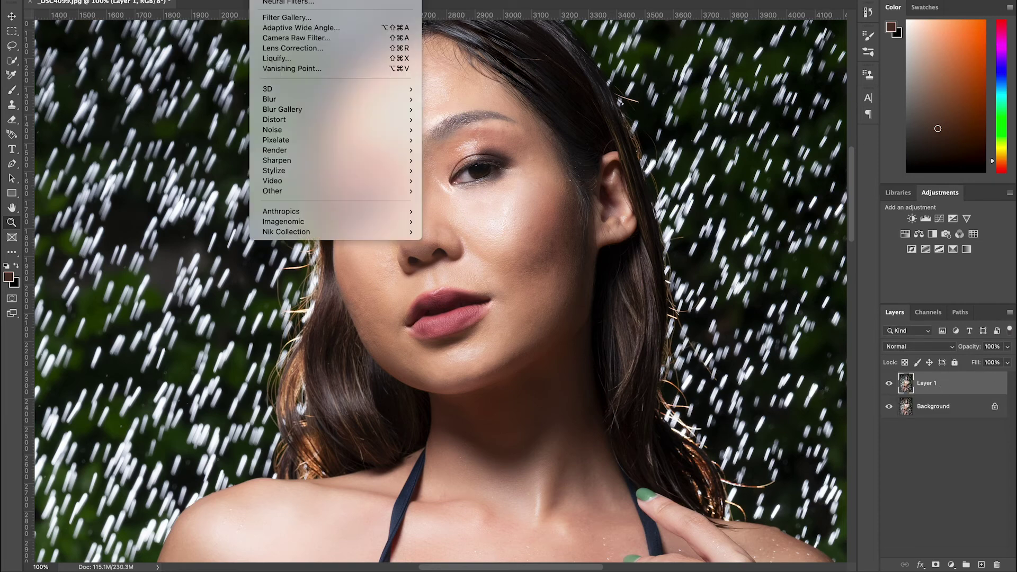
mouse_move(308, 197)
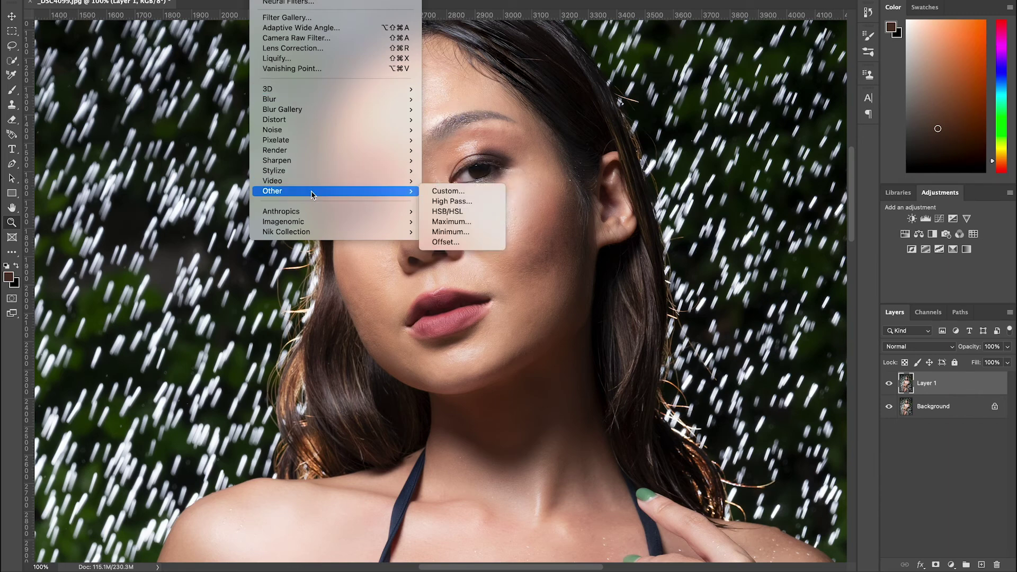
left_click(458, 205)
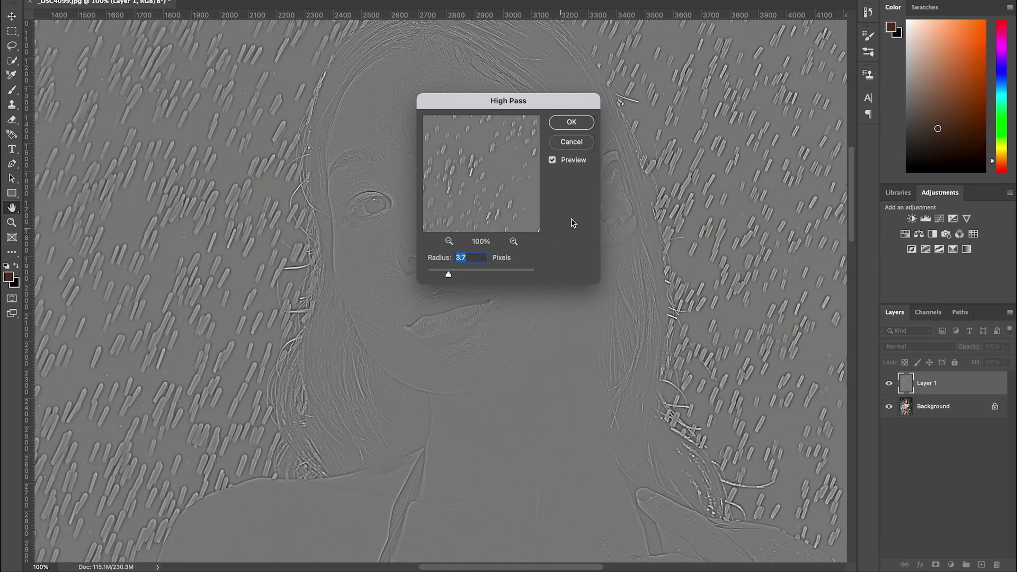
left_click(572, 122)
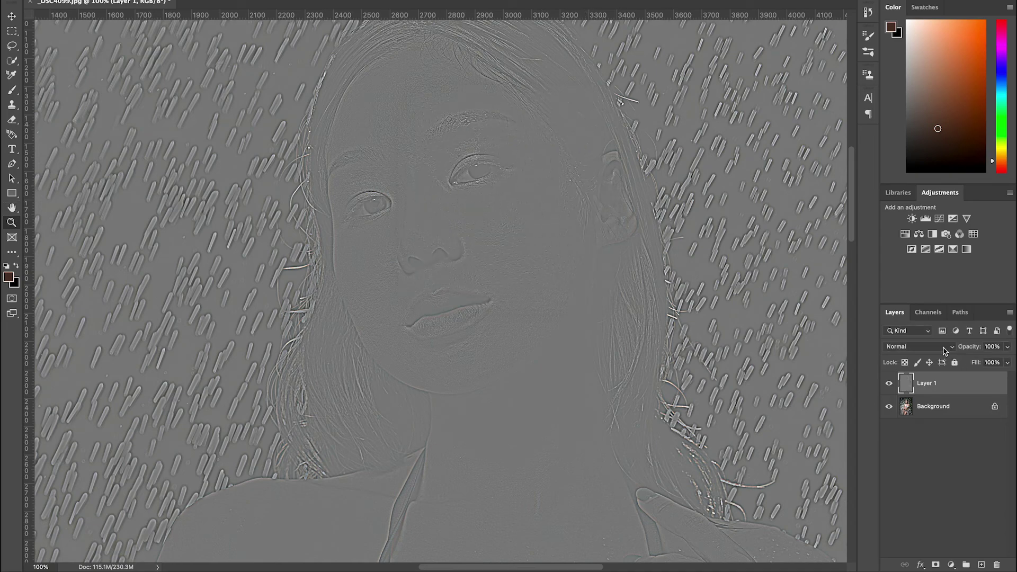
- Set the high-pass layer's blend mode to Overlay and its opacity to 30%
left_click(945, 350)
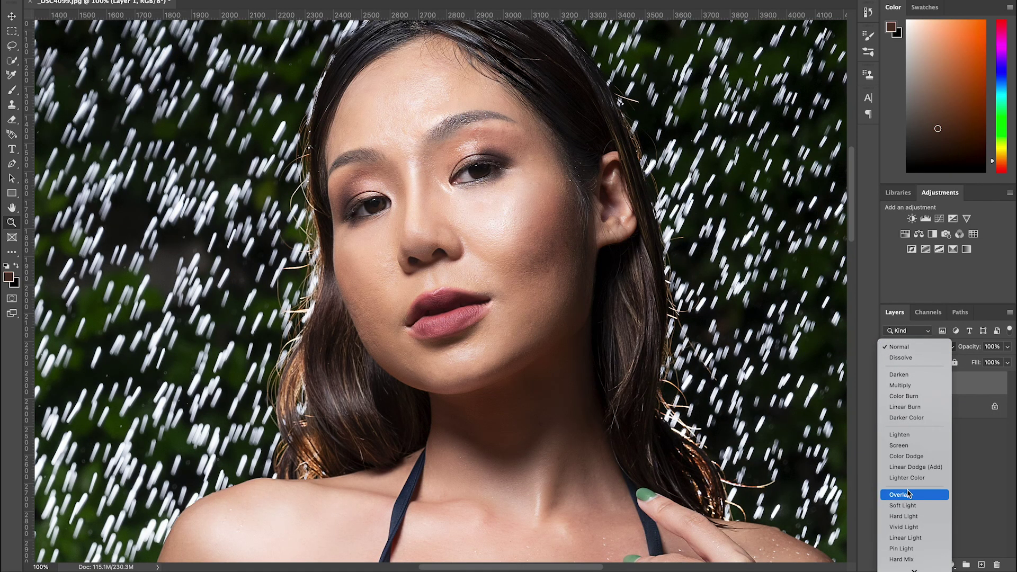
left_click(907, 498)
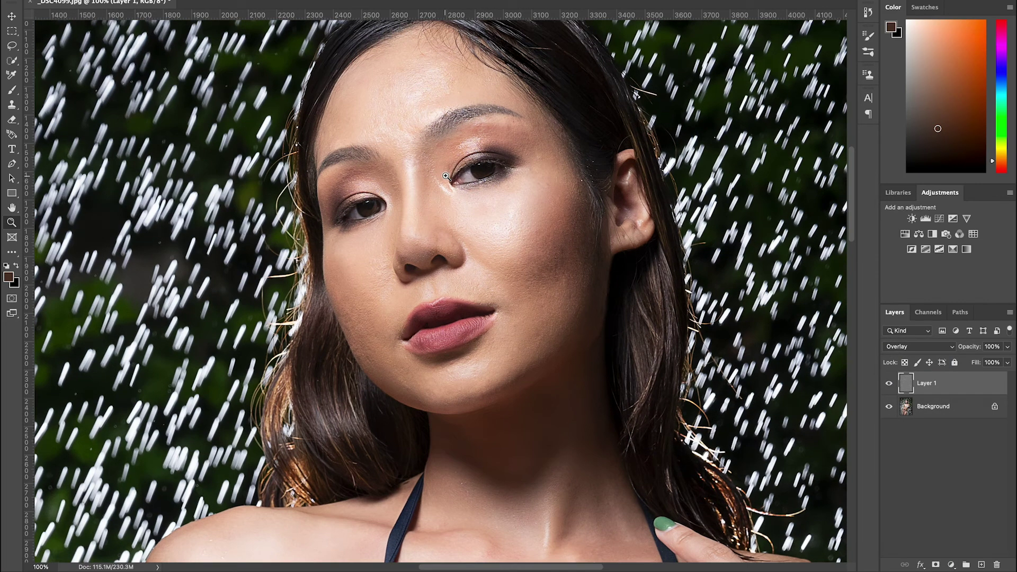
left_click(448, 178)
left_click(507, 254, "alt")
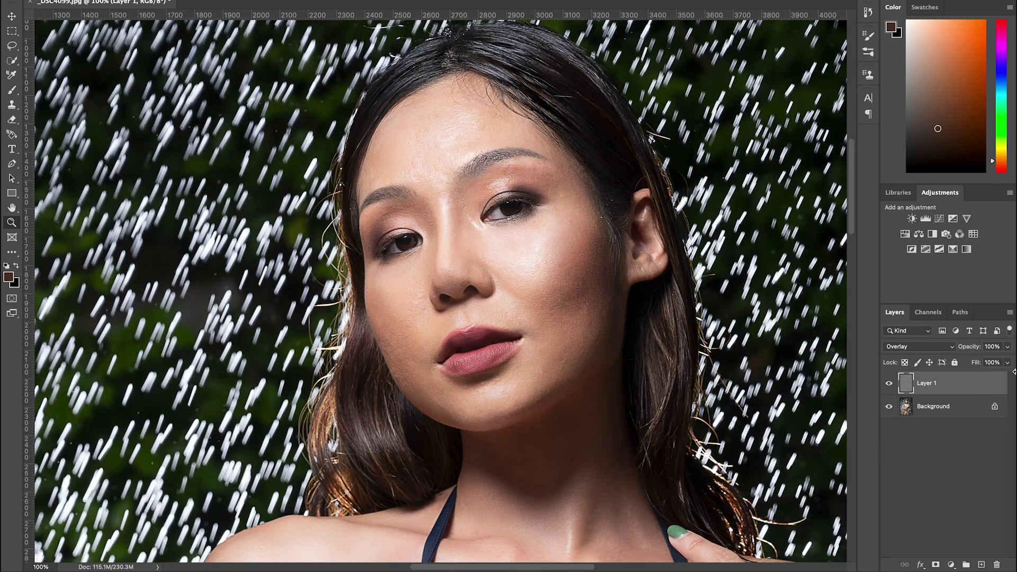
left_click(1008, 347)
left_click_drag(1008, 362, 976, 365)
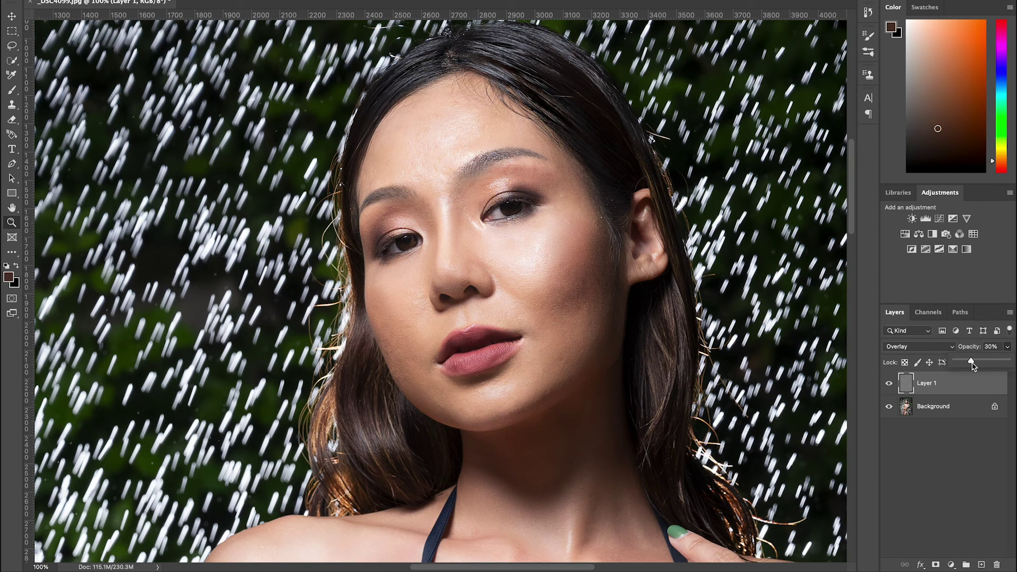
left_click(506, 288)
- Examine the sharpening on the face, neck, chest, hand and bikini top at close range
left_click(503, 291, "alt")
left_click(503, 291, "alt")
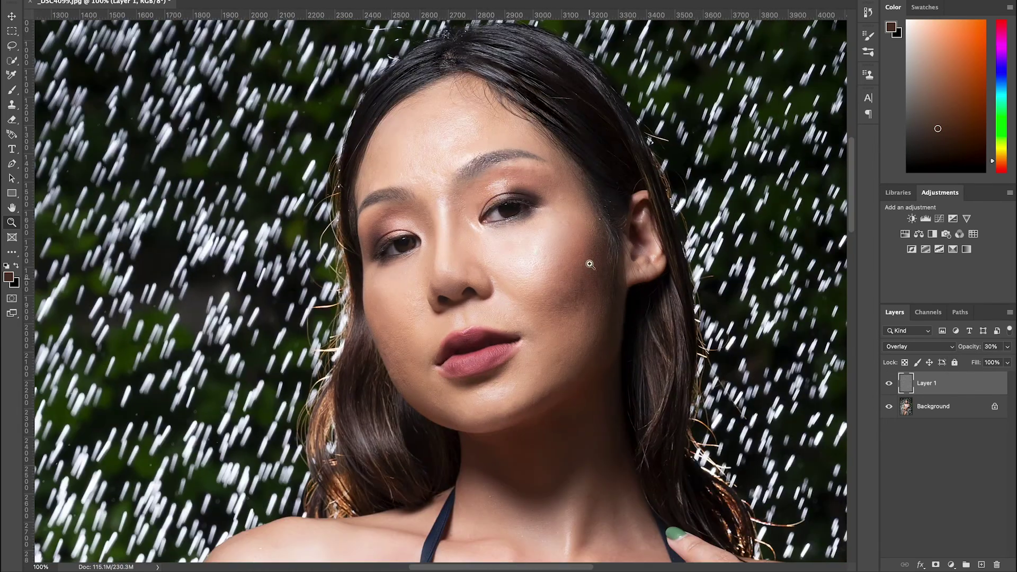
left_click(512, 322, "alt")
left_click(523, 381)
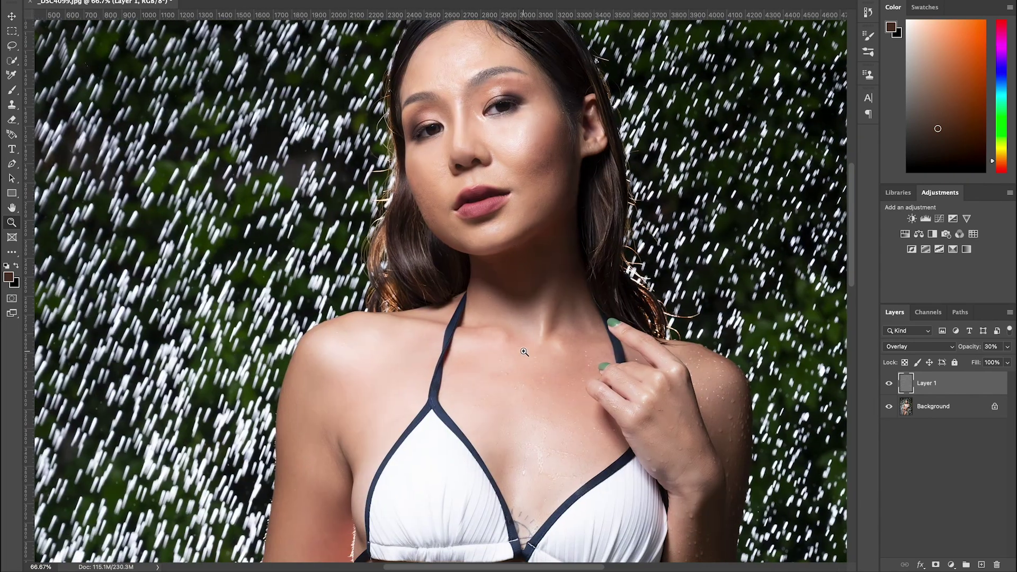
left_click(522, 197)
left_click(535, 176)
left_click_drag(542, 382, 521, 233)
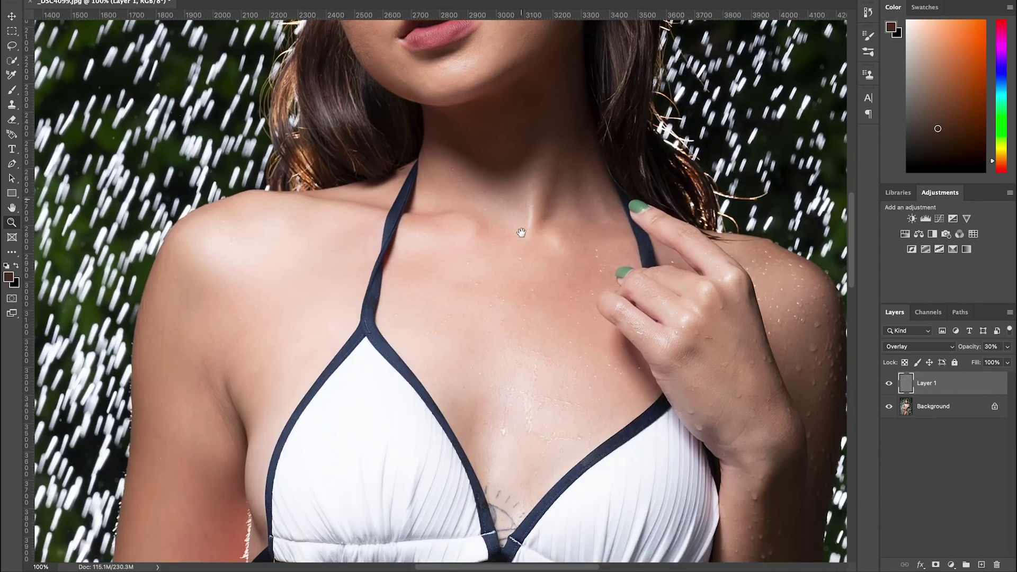
scroll(522, 233, "down", 5)
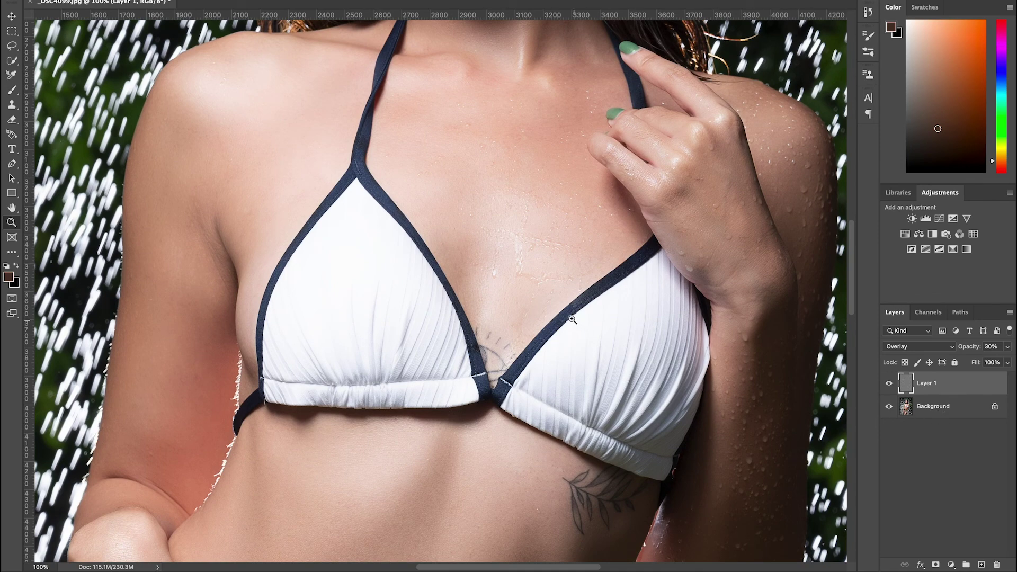
- Stamp the visible high-pass and Background layers into a new merged layer at the top of the stack
scroll(572, 320, "up", 3)
left_click(535, 316, "alt")
left_click(535, 316, "alt")
left_click(529, 321, "alt")
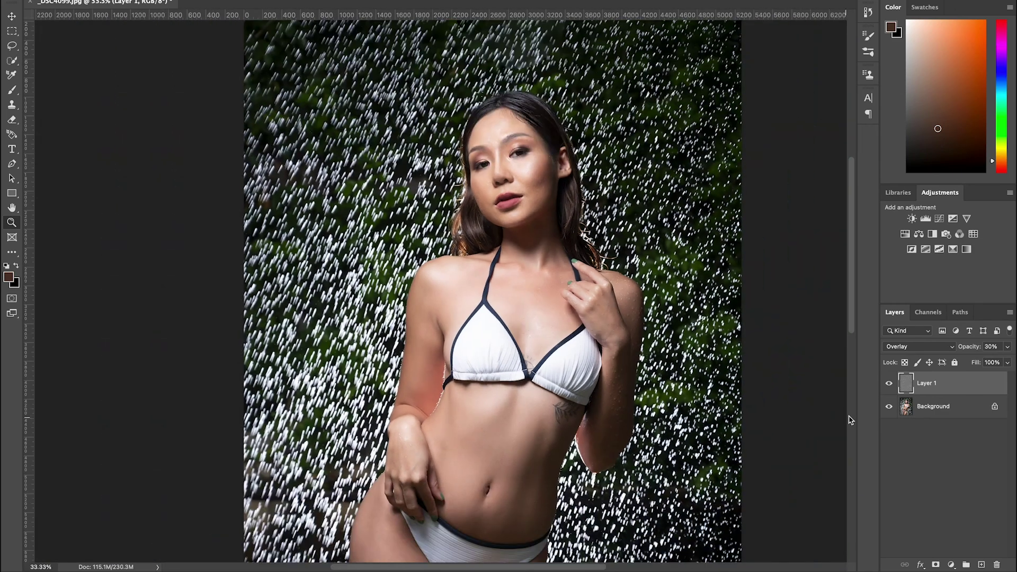
left_click(500, 166)
left_click_drag(541, 158, 500, 190)
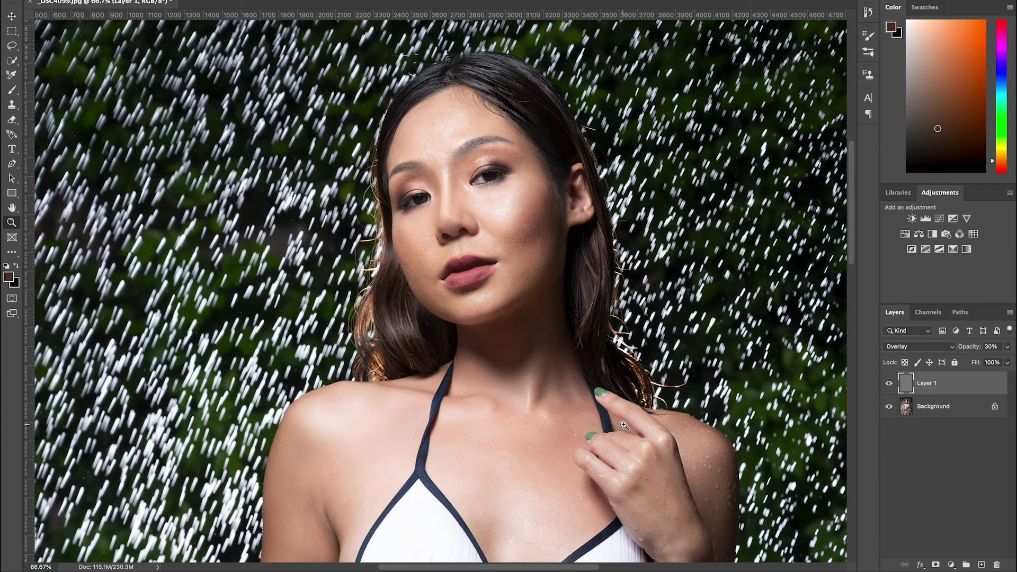
key("super+alt+shift+e")
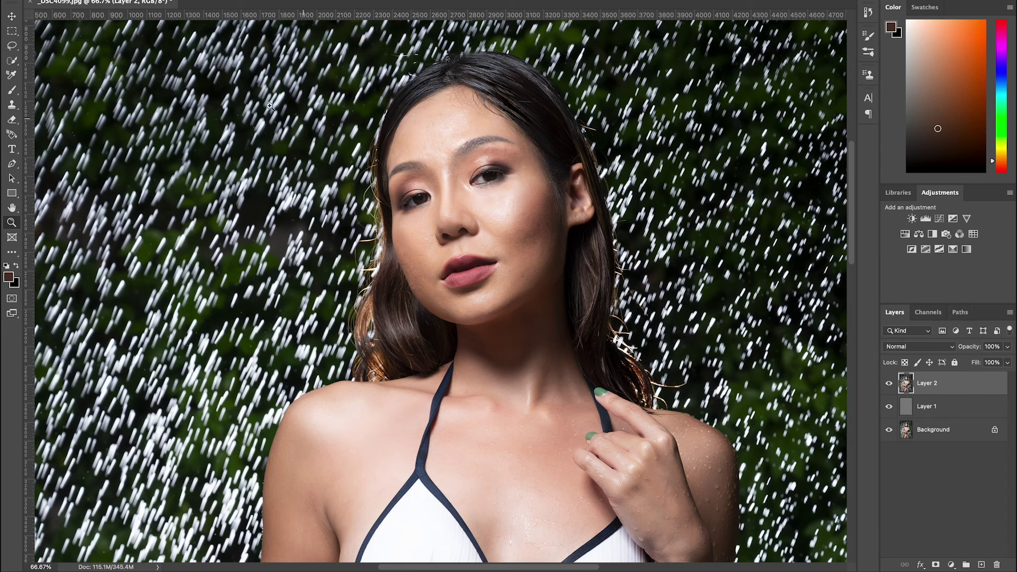
left_click(140, 0)
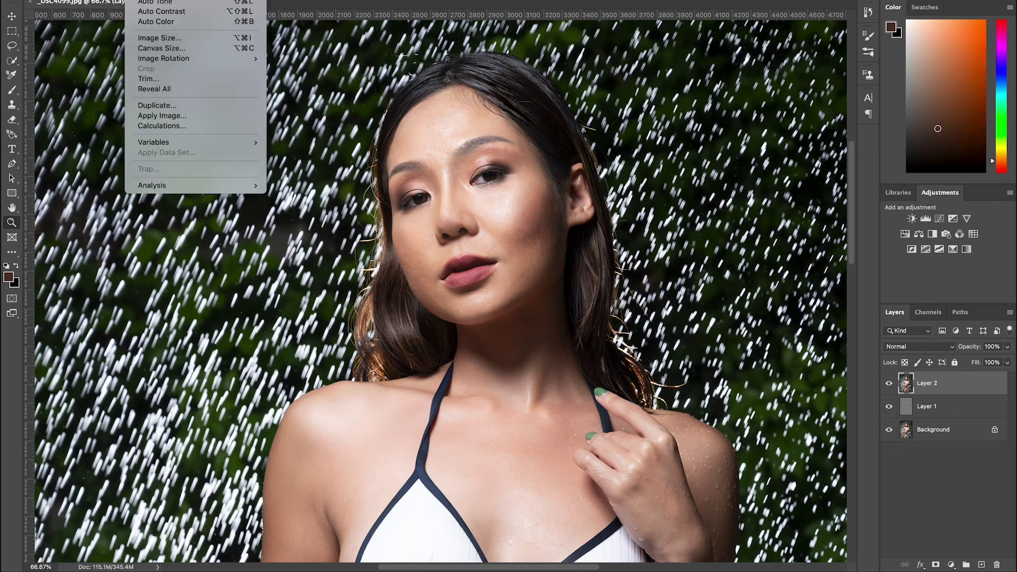
mouse_move(268, 0)
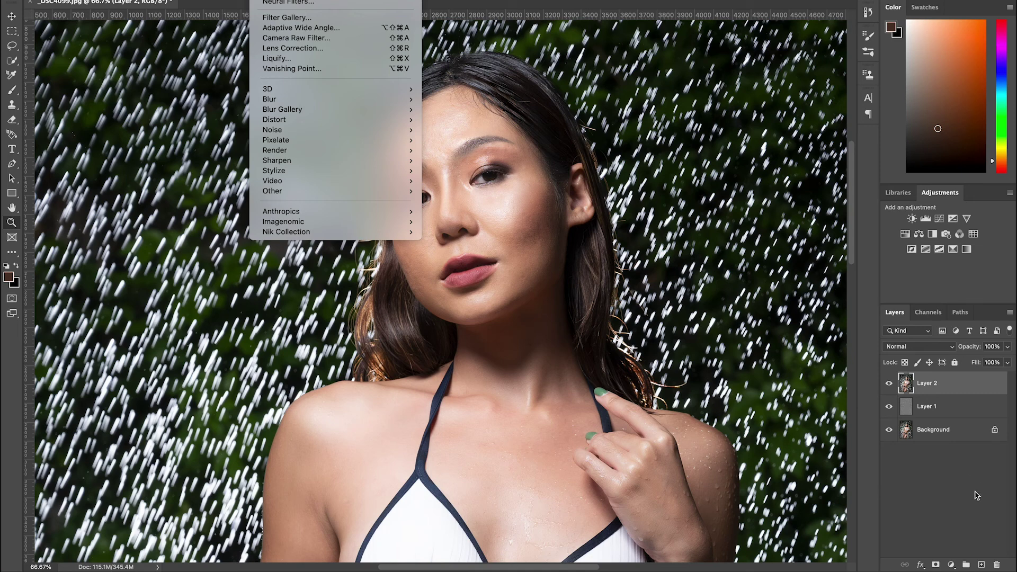
key("Escape")
- Sharpen the eye nearer the visible ear on the merged layer with the Sharpen tool
left_click(488, 136)
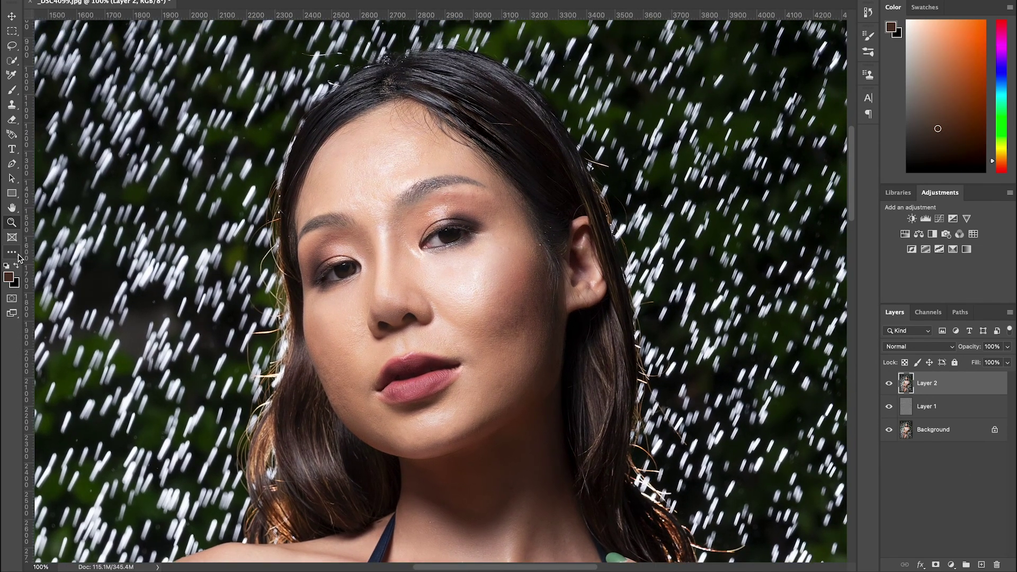
left_click(12, 252)
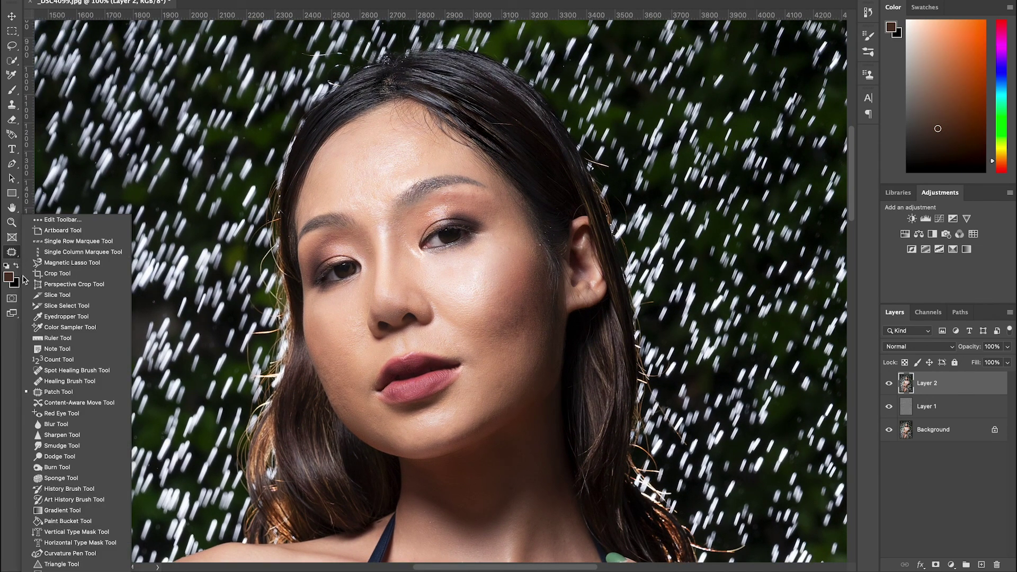
left_click(62, 435)
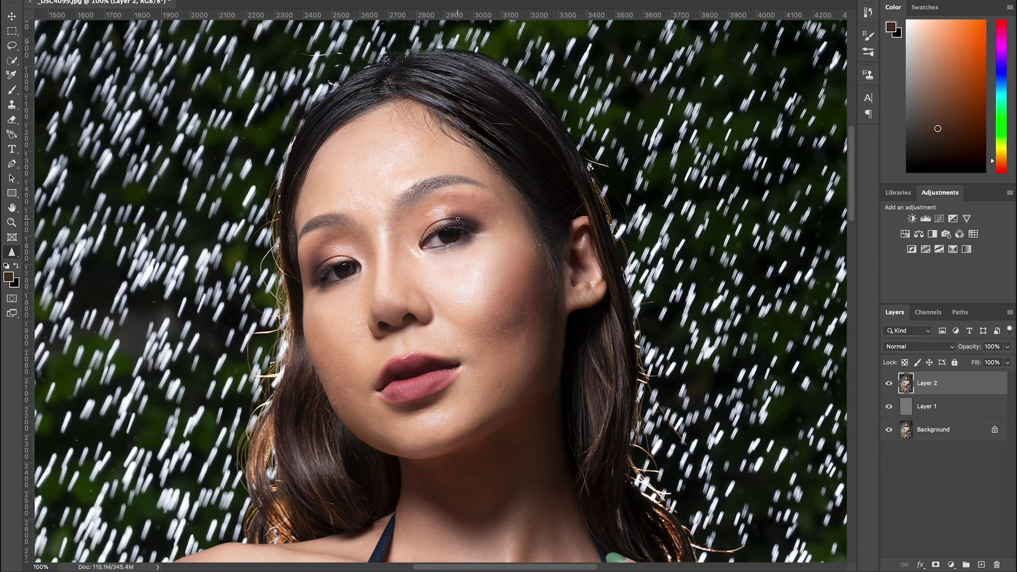
mouse_move(459, 219)
left_mouse_down()
mouse_move(470, 229)
mouse_move(427, 238)
mouse_move(471, 229)
left_mouse_up()
- Flatten the merged layer, the high-pass layer and the Background into a single image layer
left_click(12, 221)
left_click(400, 309, "alt")
left_click(413, 329, "alt")
left_click(435, 360, "alt")
left_click(436, 359, "alt")
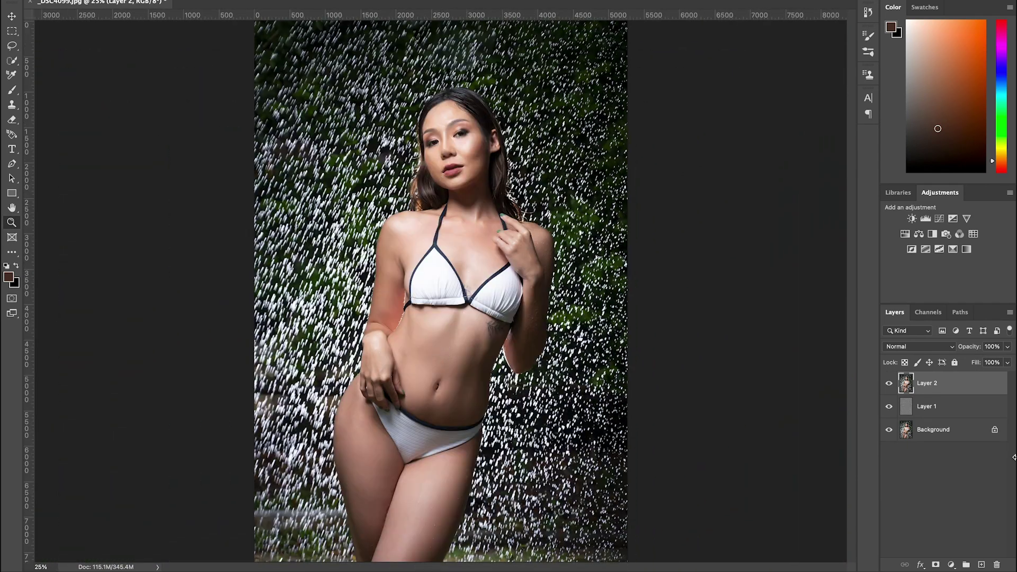
left_click(962, 418, "shift")
right_click(961, 433)
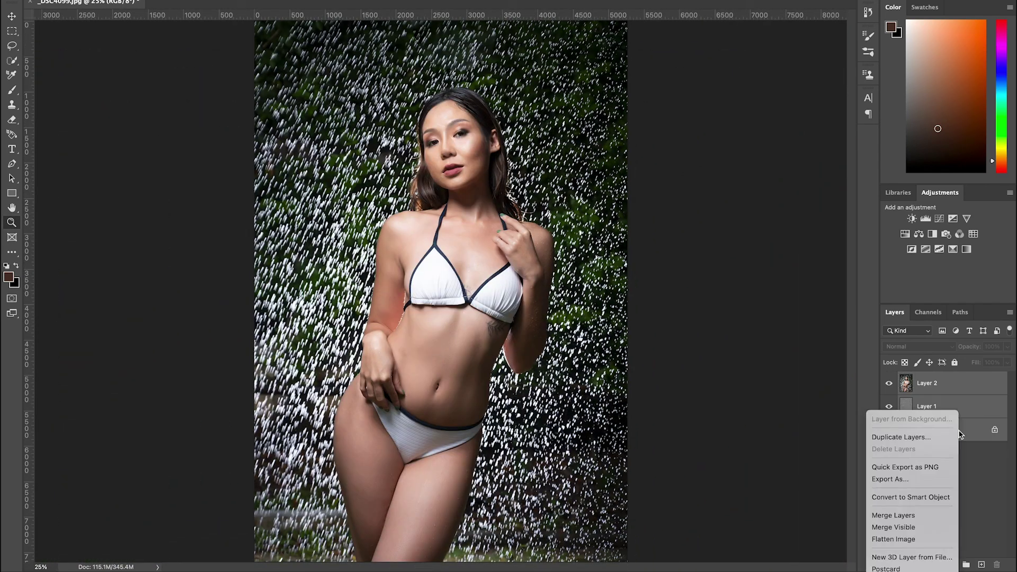
left_click(895, 539)
- Examine the sharpened face and eyes of the flattened portrait at close range
left_click(471, 166)
left_click(471, 166)
left_click(450, 162)
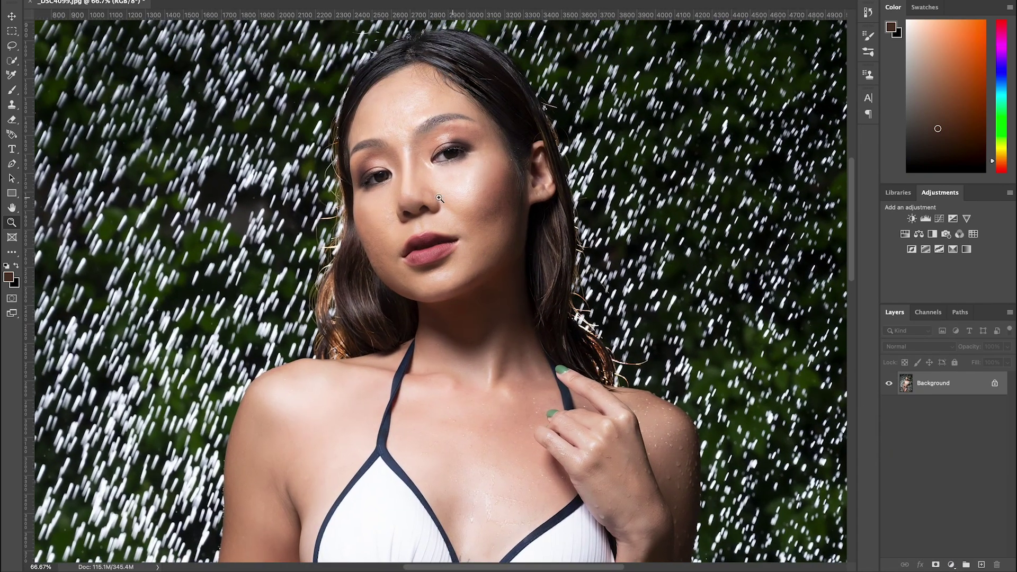
left_click(456, 182)
scroll(473, 236, "up", 2)
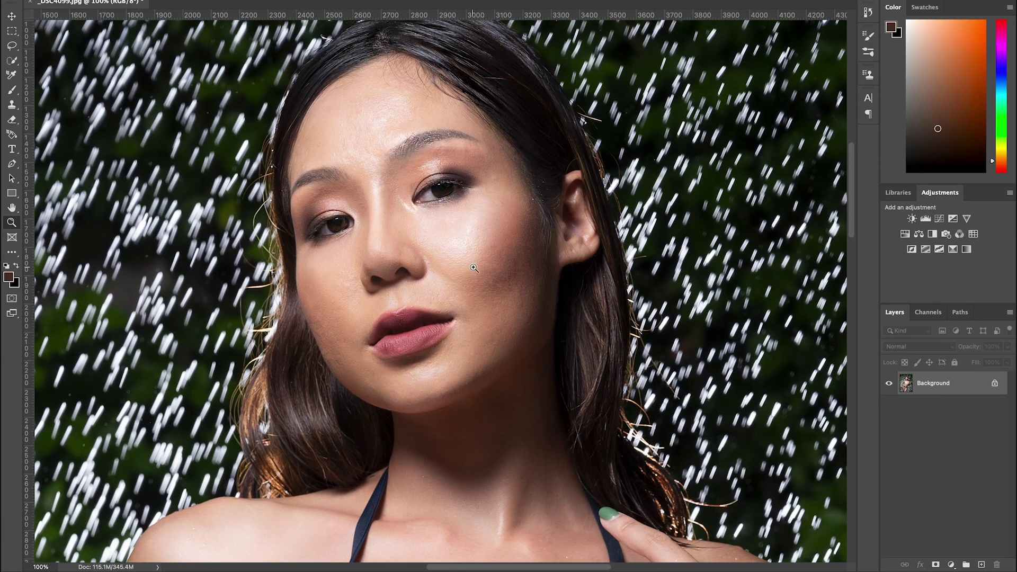